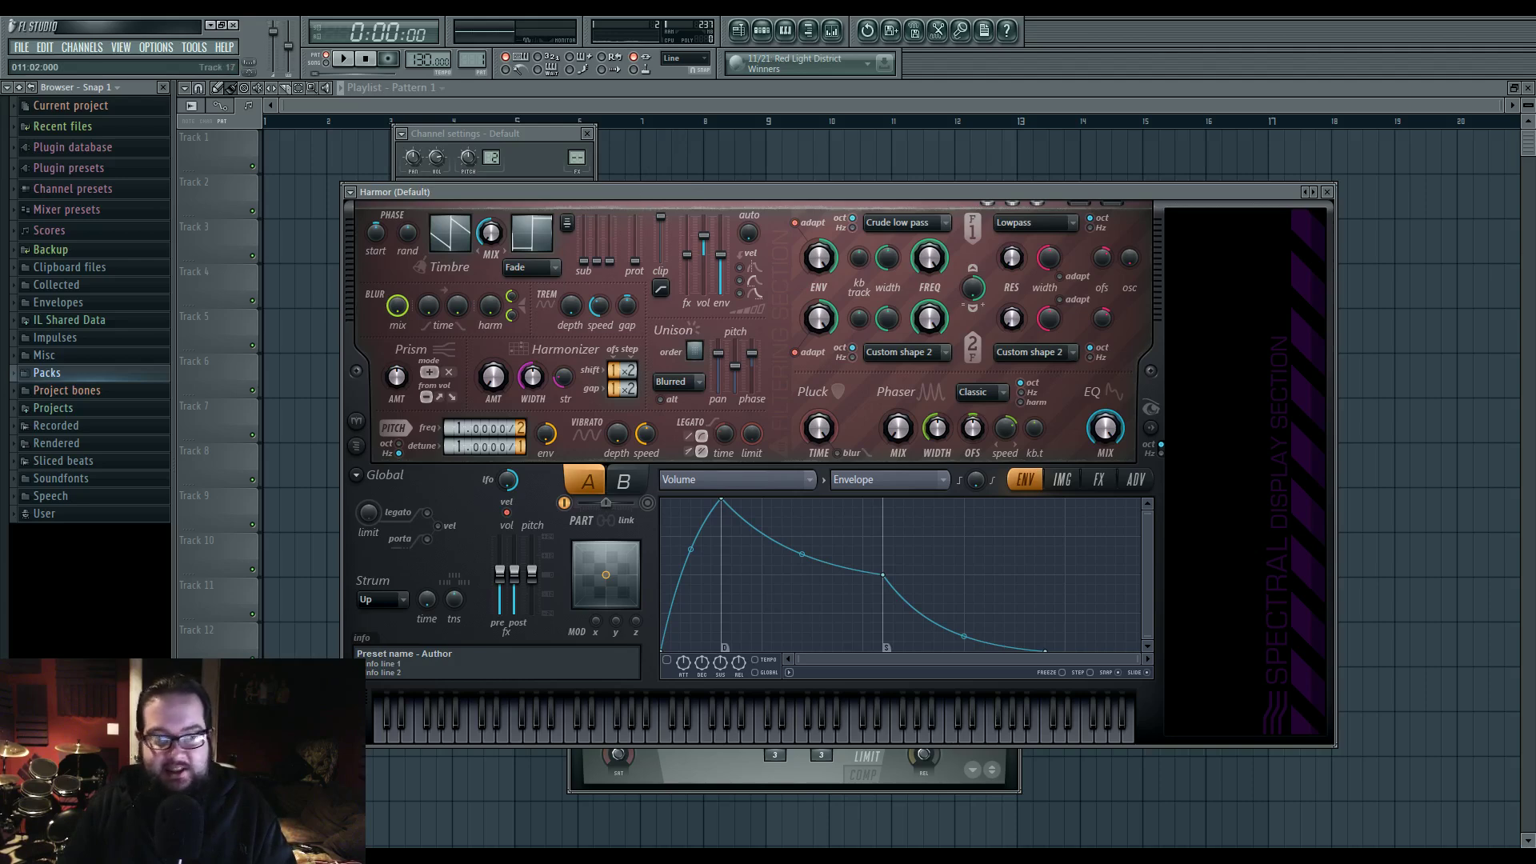
{"action": "left_click", "coordinate": [898, 859]}
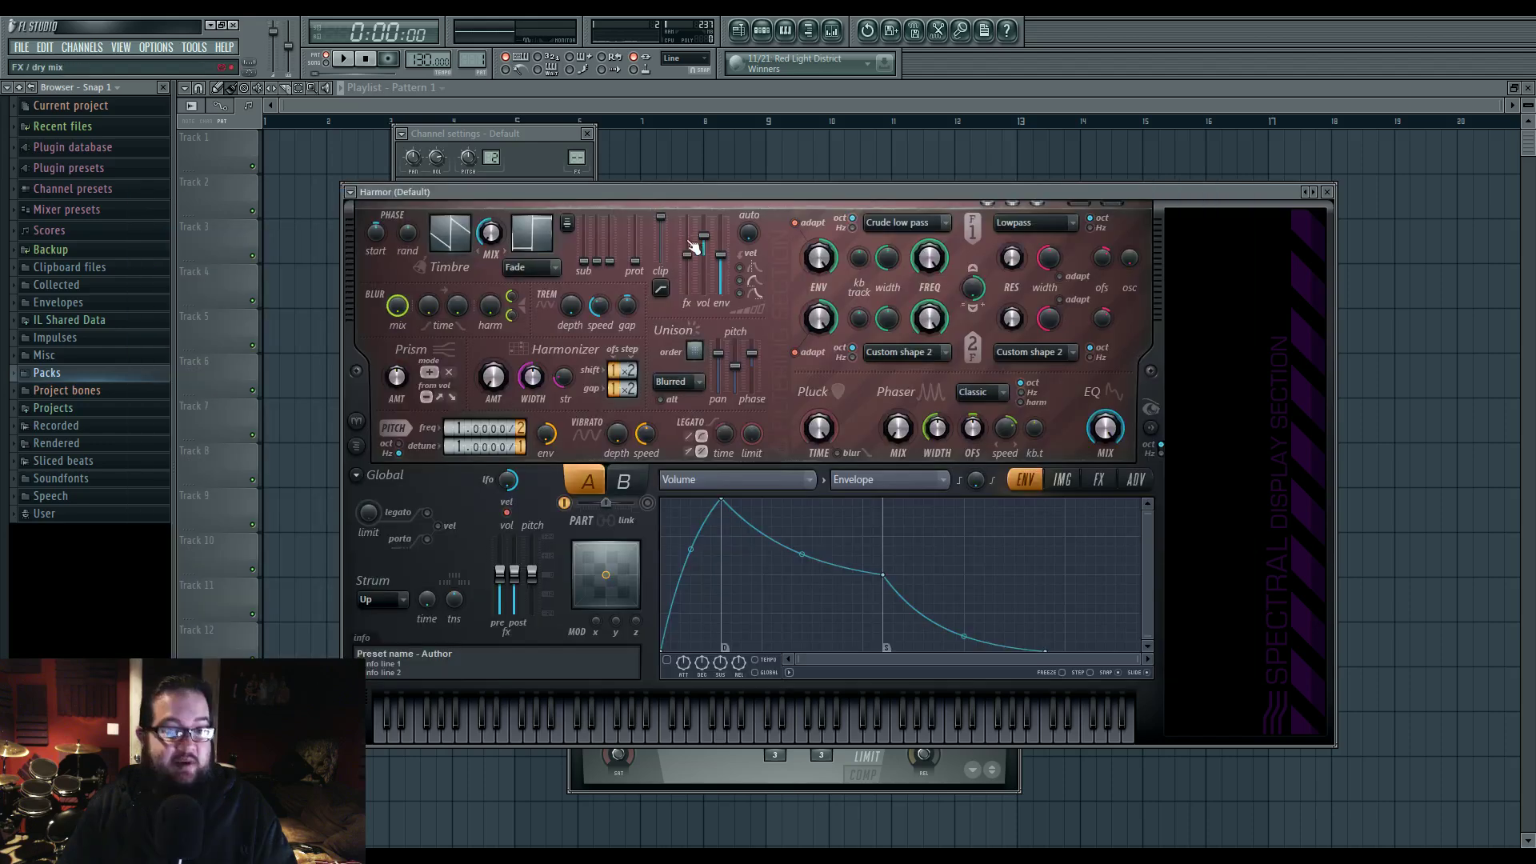
{"action": "left_click", "coordinate": [669, 194]}
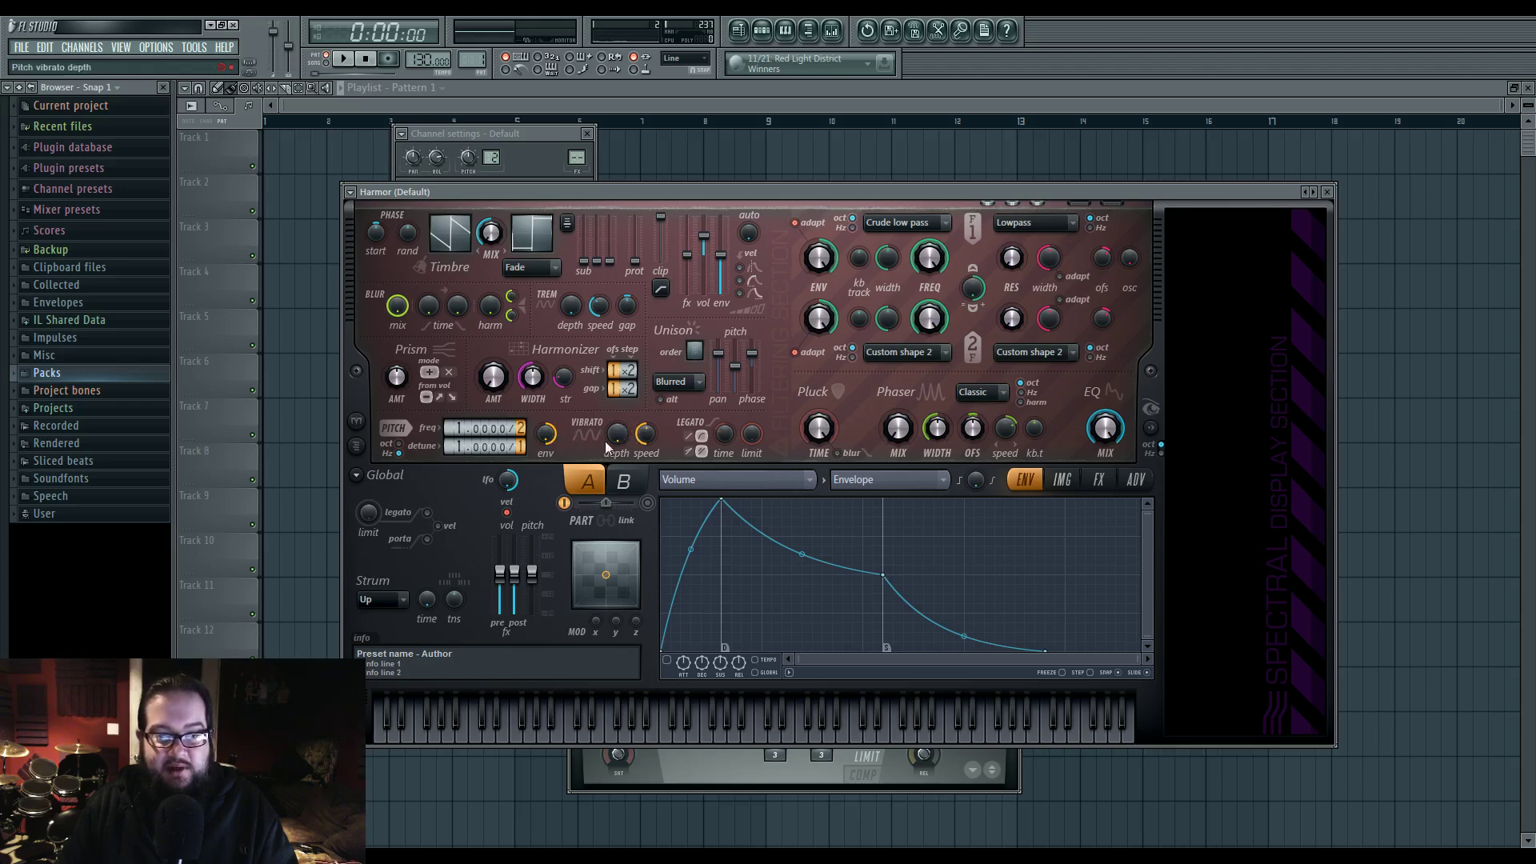
Raise the pitch vibrato depth in Harmor and set the vibrato speed to about 125 ms
{"action": "left_click_drag", "start_coordinate": [648, 438], "coordinate": [648, 438]}
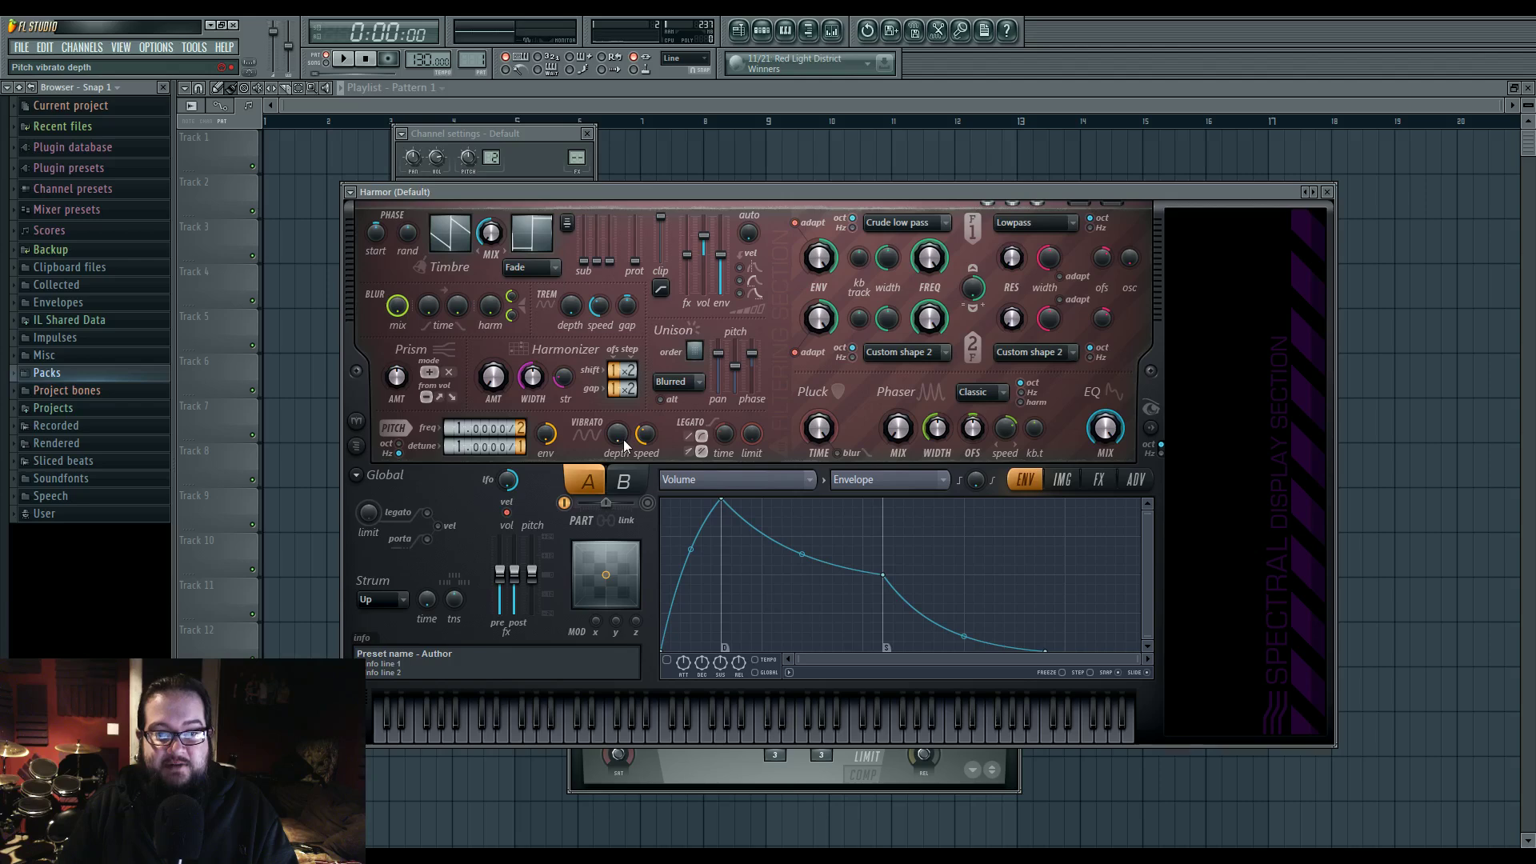
{"action": "left_click_drag", "start_coordinate": [625, 444], "coordinate": [625, 436]}
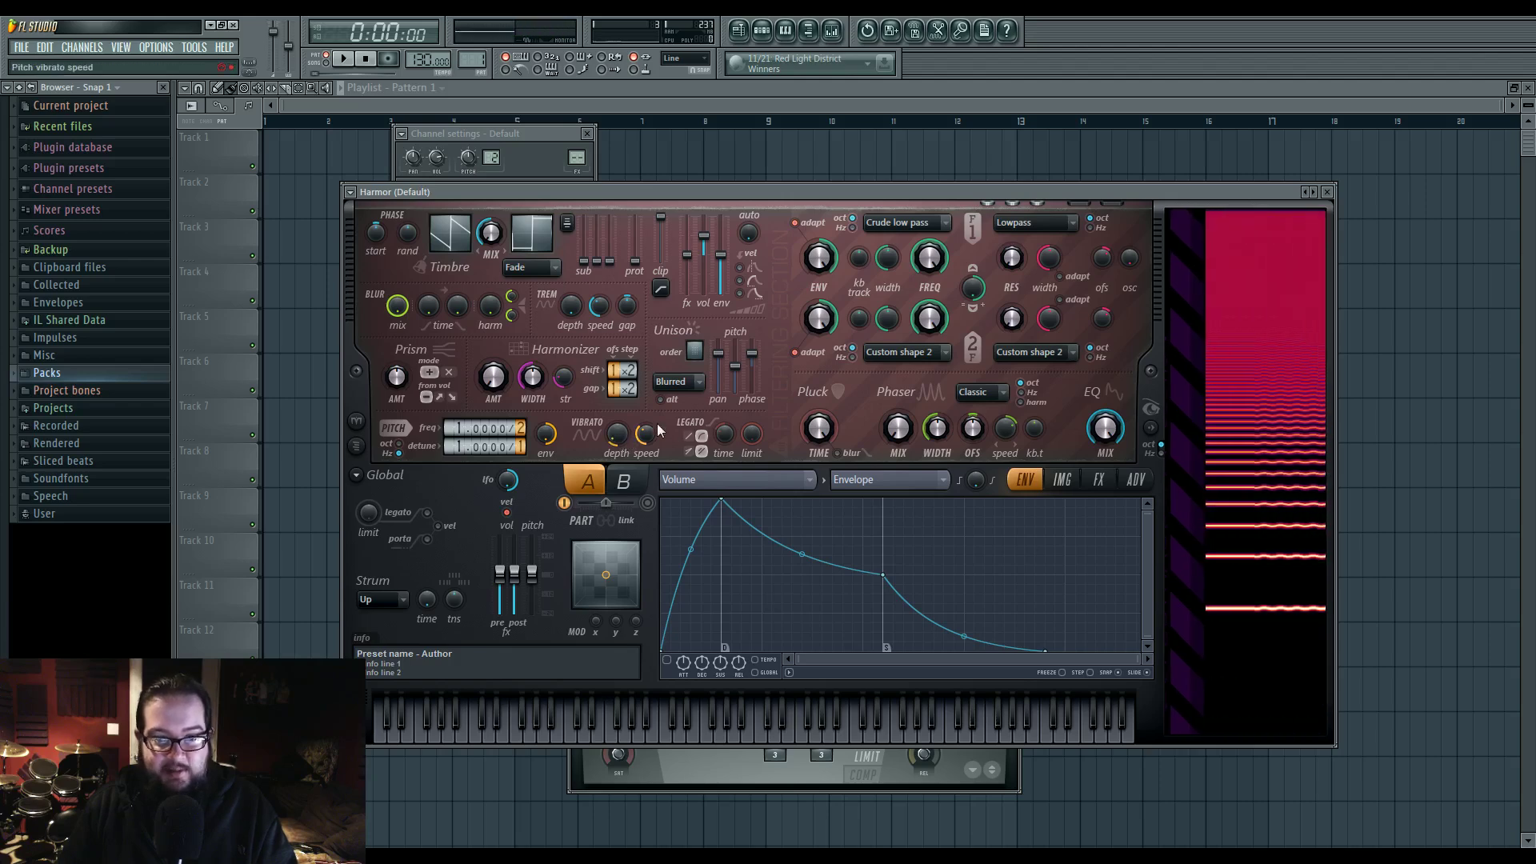
{"action": "left_click_drag", "start_coordinate": [618, 436], "coordinate": [617, 356]}
{"action": "left_click_drag", "start_coordinate": [646, 437], "coordinate": [645, 480]}
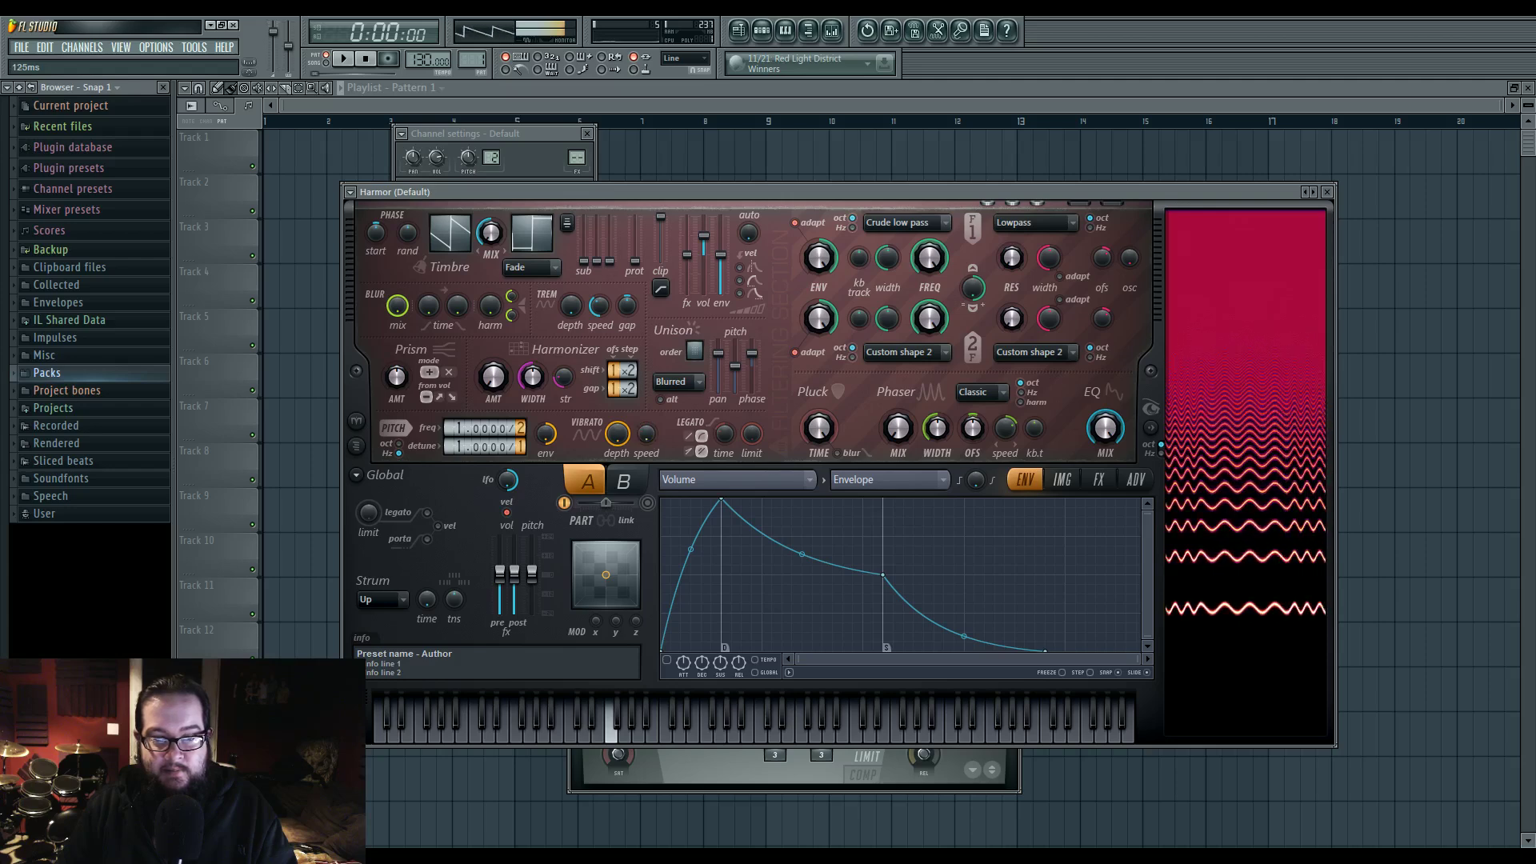
{"action": "left_click_drag", "start_coordinate": [648, 438], "coordinate": [648, 428]}
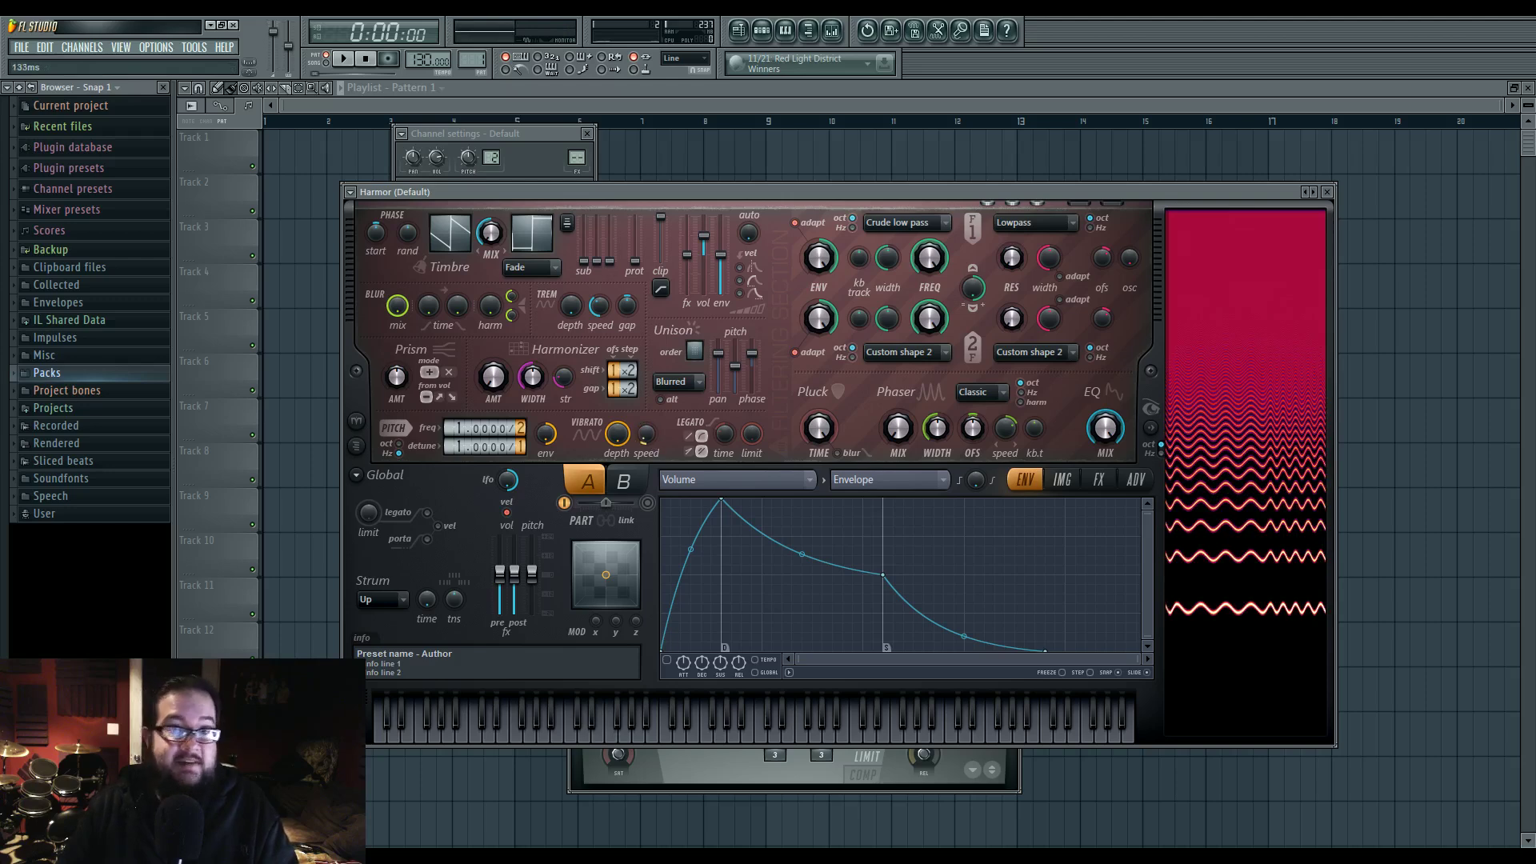
{"action": "left_click_drag", "start_coordinate": [646, 437], "coordinate": [646, 440]}
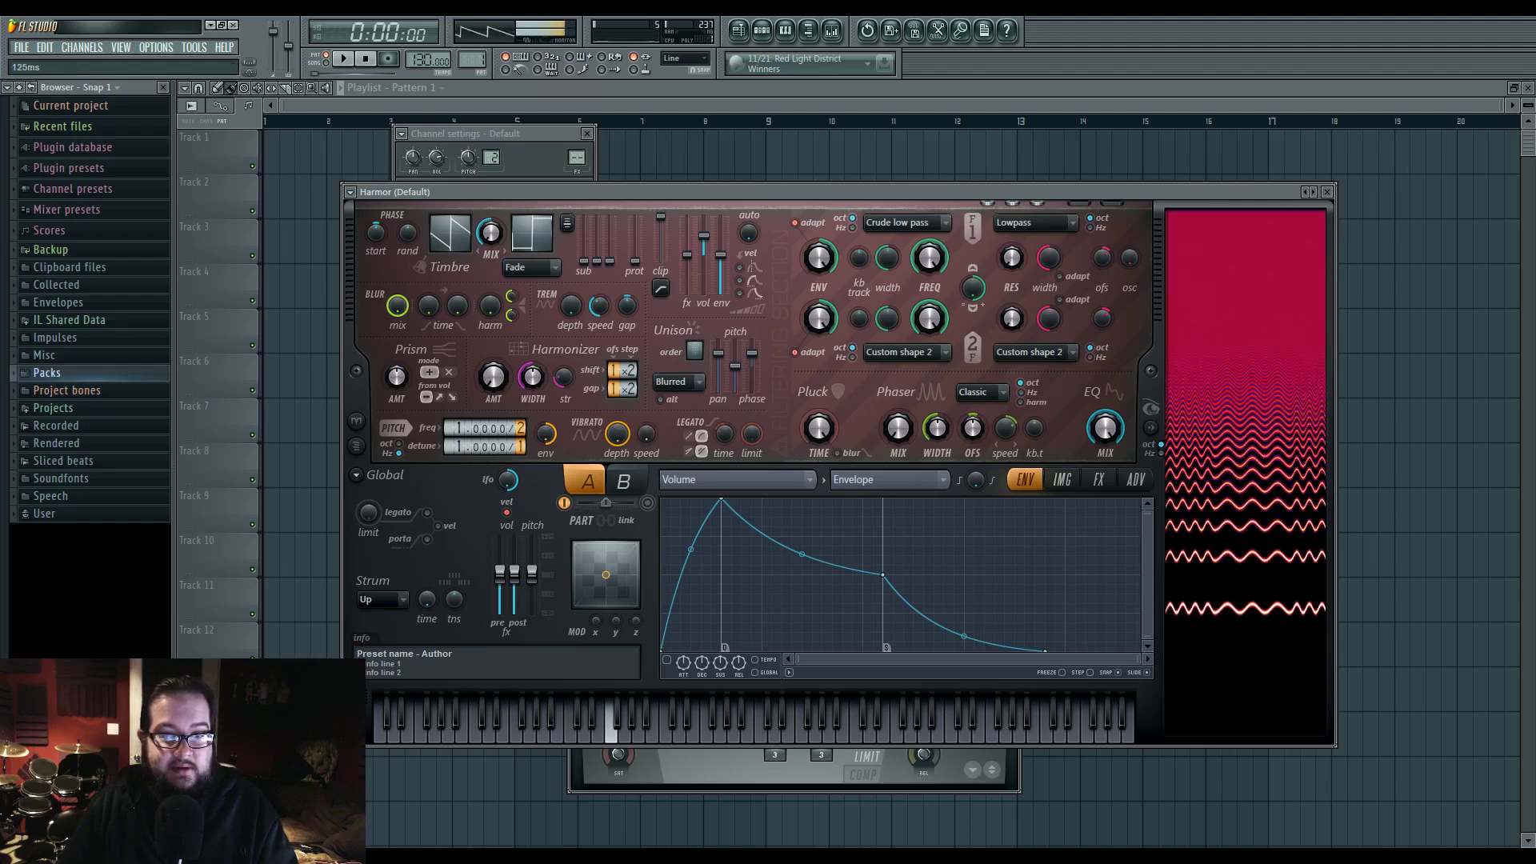
Set the project tempo to 120 BPM and reset the vibrato depth and speed to their defaults
{"action": "mouse_move", "coordinate": [423, 60]}
{"action": "left_mouse_down"}
{"action": "mouse_move", "coordinate": [423, 10]}
{"action": "mouse_move", "coordinate": [423, 65]}
{"action": "left_mouse_up"}
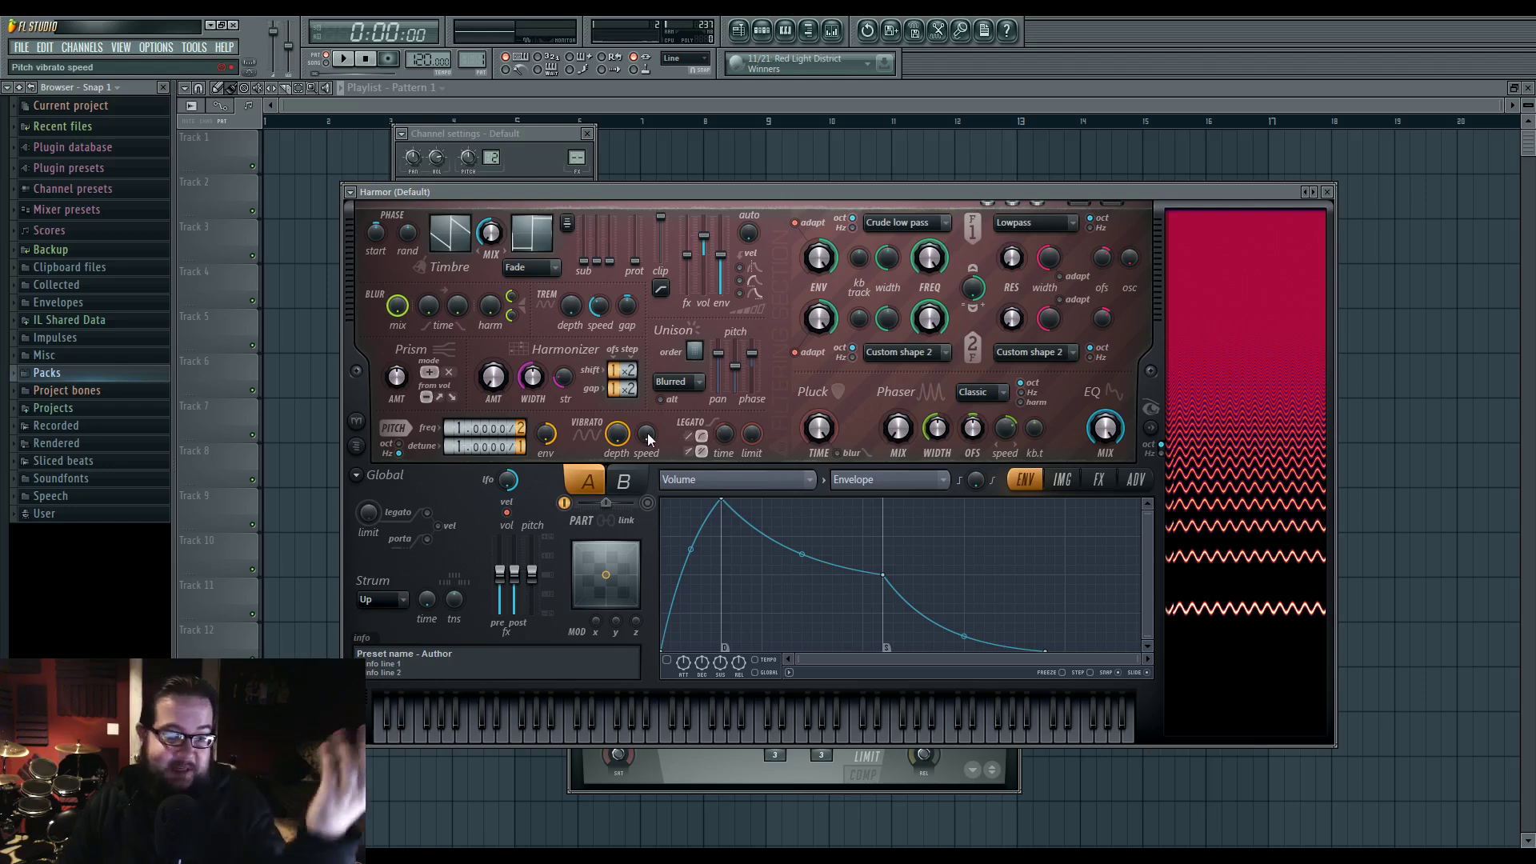
{"action": "left_click_drag", "start_coordinate": [643, 440], "coordinate": [643, 435]}
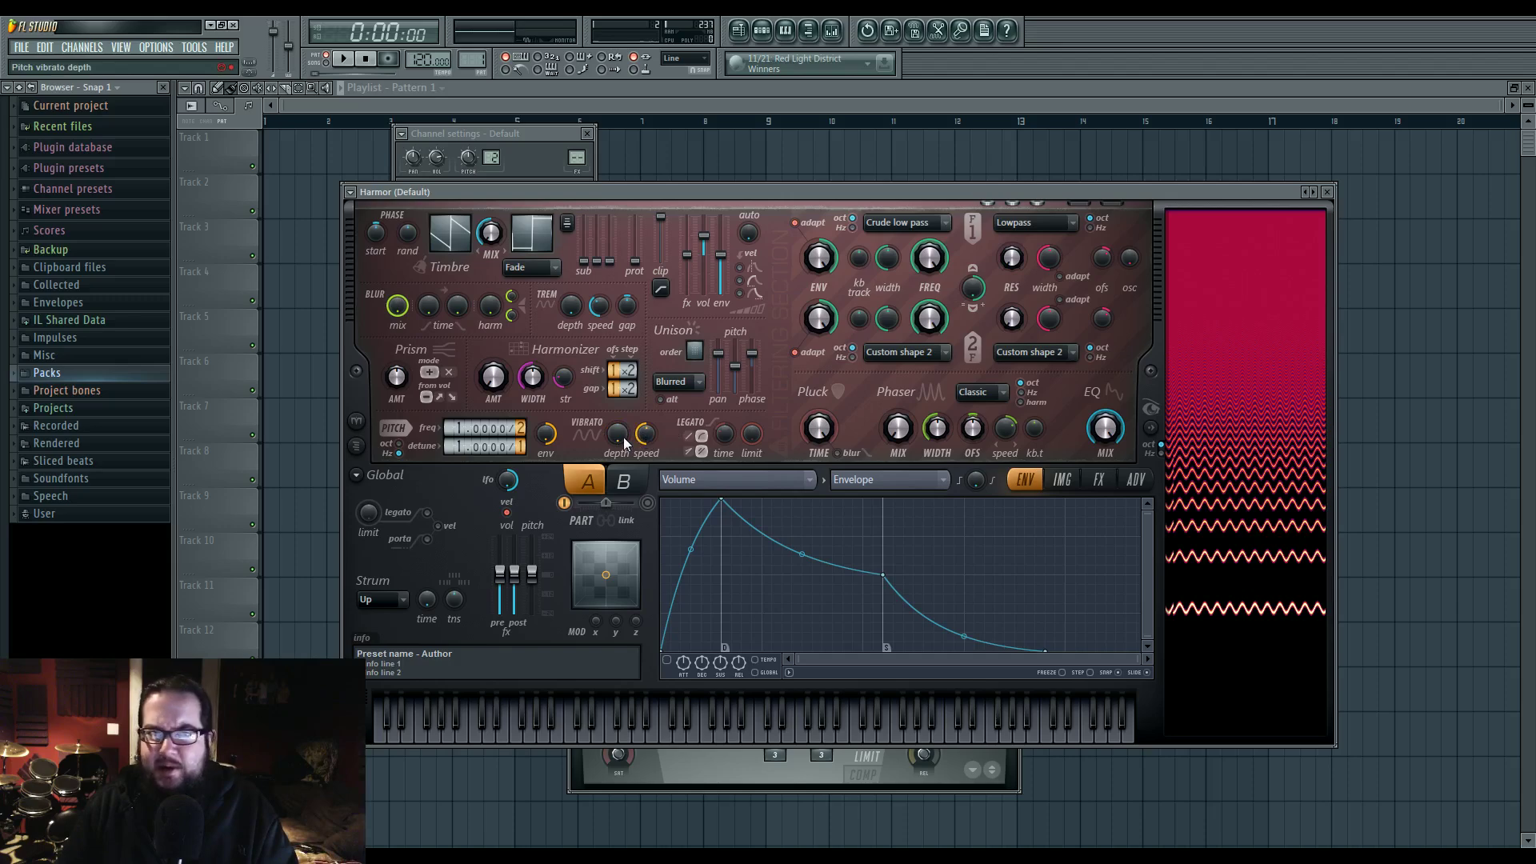
Enable the LFO on the Pitch articulator with a shallow amount and a faster speed
{"action": "left_click", "coordinate": [773, 485]}
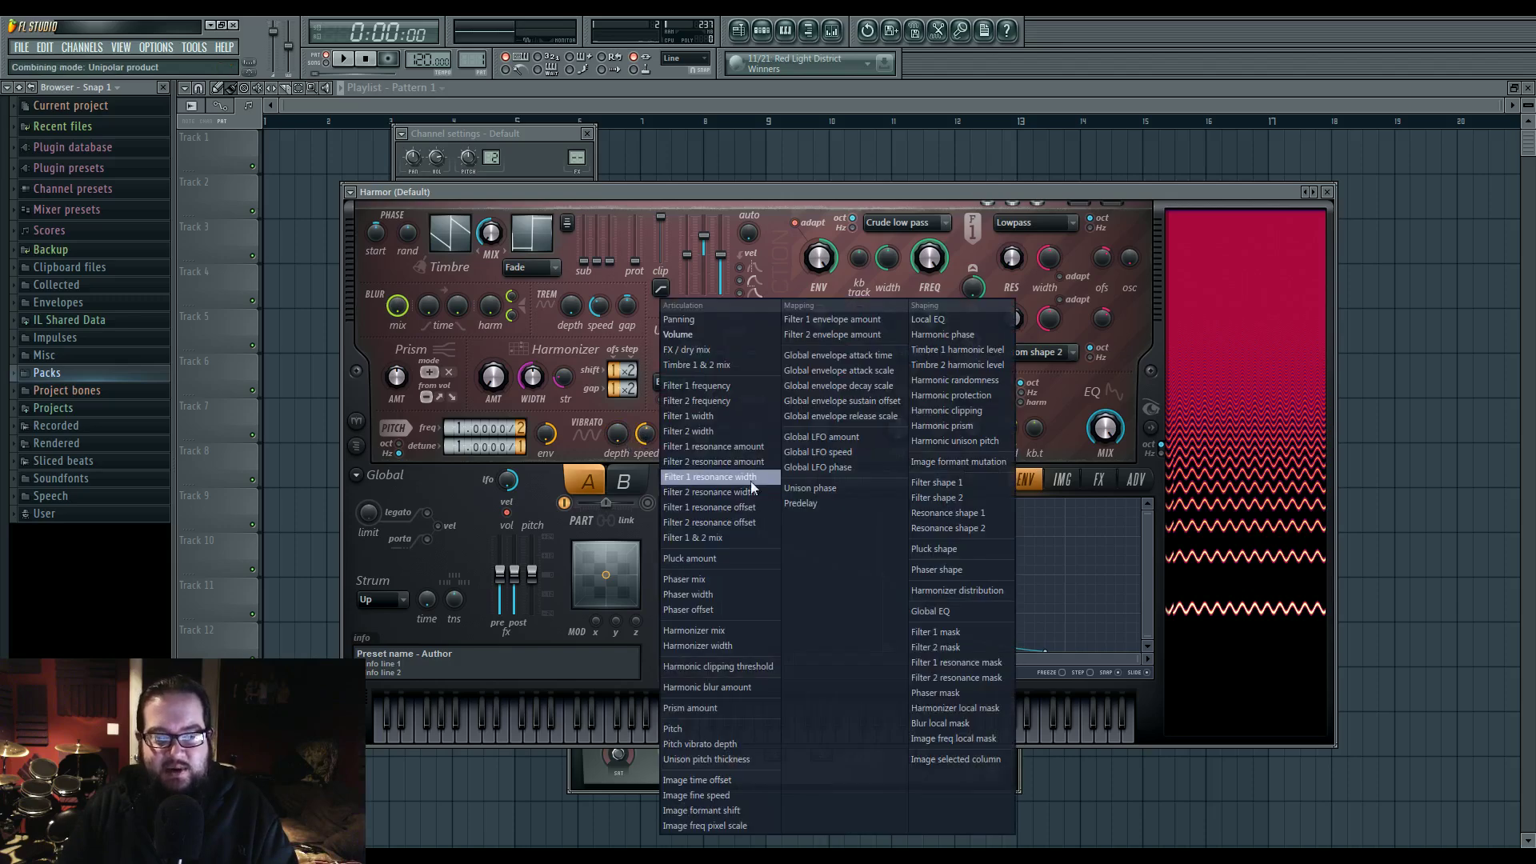
{"action": "left_click", "coordinate": [692, 739]}
{"action": "left_click", "coordinate": [887, 479]}
{"action": "left_click", "coordinate": [905, 506]}
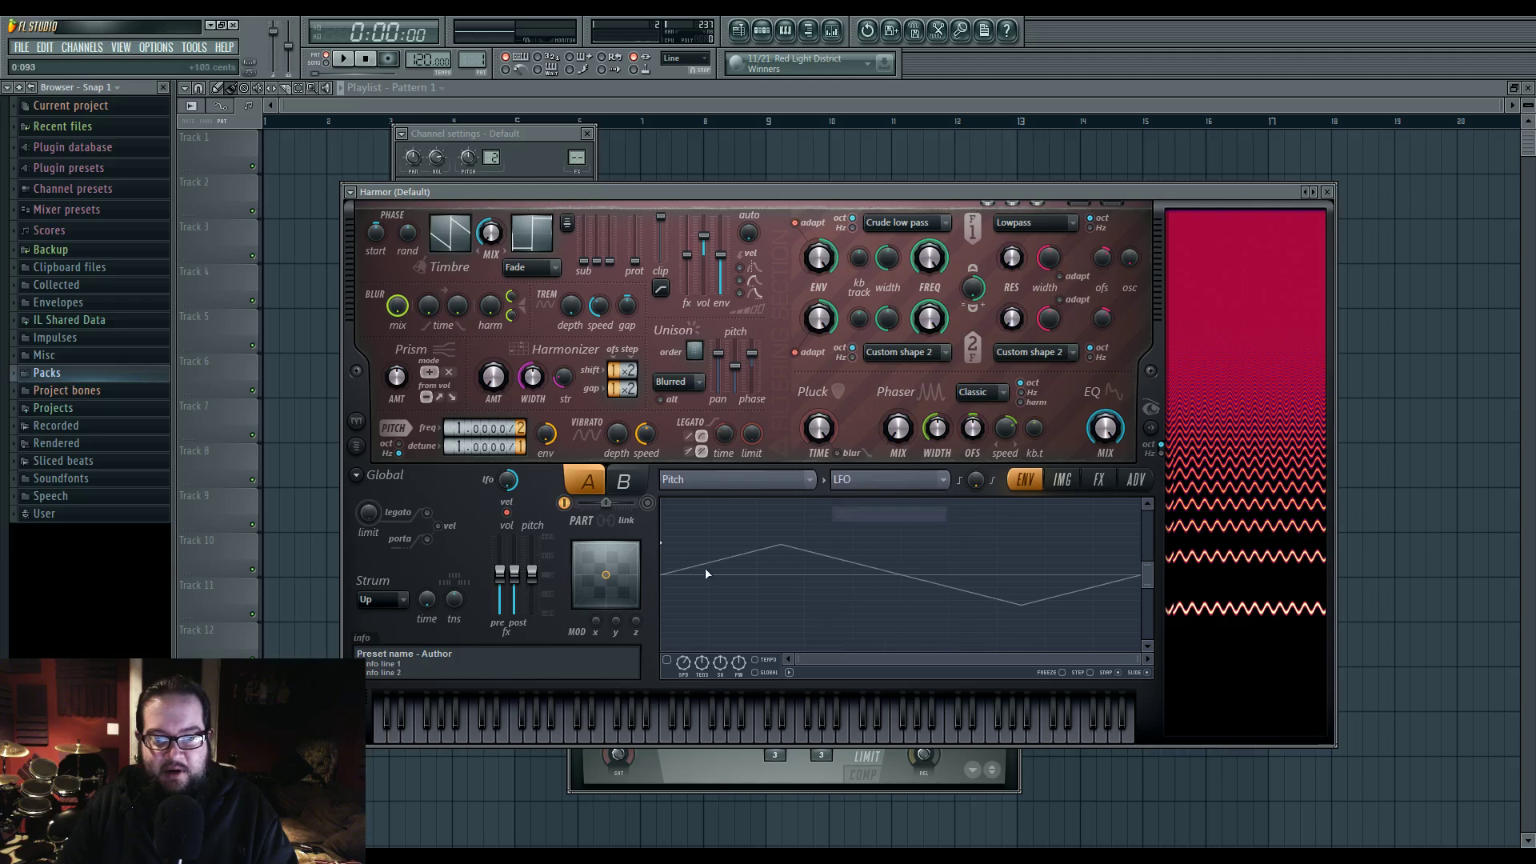
{"action": "left_click", "coordinate": [666, 660]}
{"action": "left_click_drag", "start_coordinate": [661, 544], "coordinate": [665, 567]}
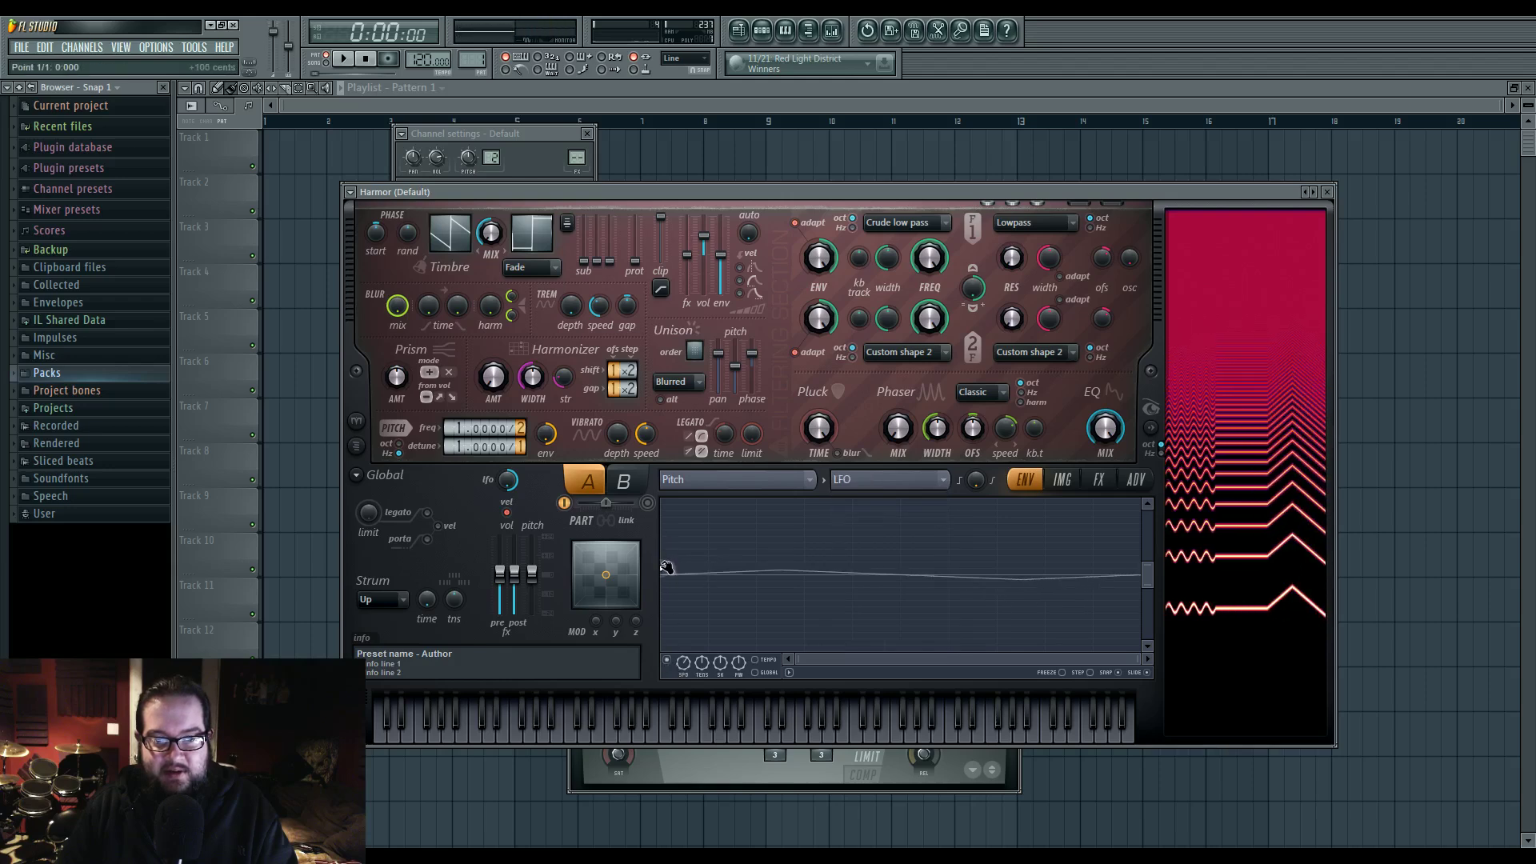
{"action": "mouse_move", "coordinate": [683, 662]}
{"action": "left_mouse_down"}
{"action": "mouse_move", "coordinate": [683, 622]}
{"action": "mouse_move", "coordinate": [683, 641]}
{"action": "left_mouse_up"}
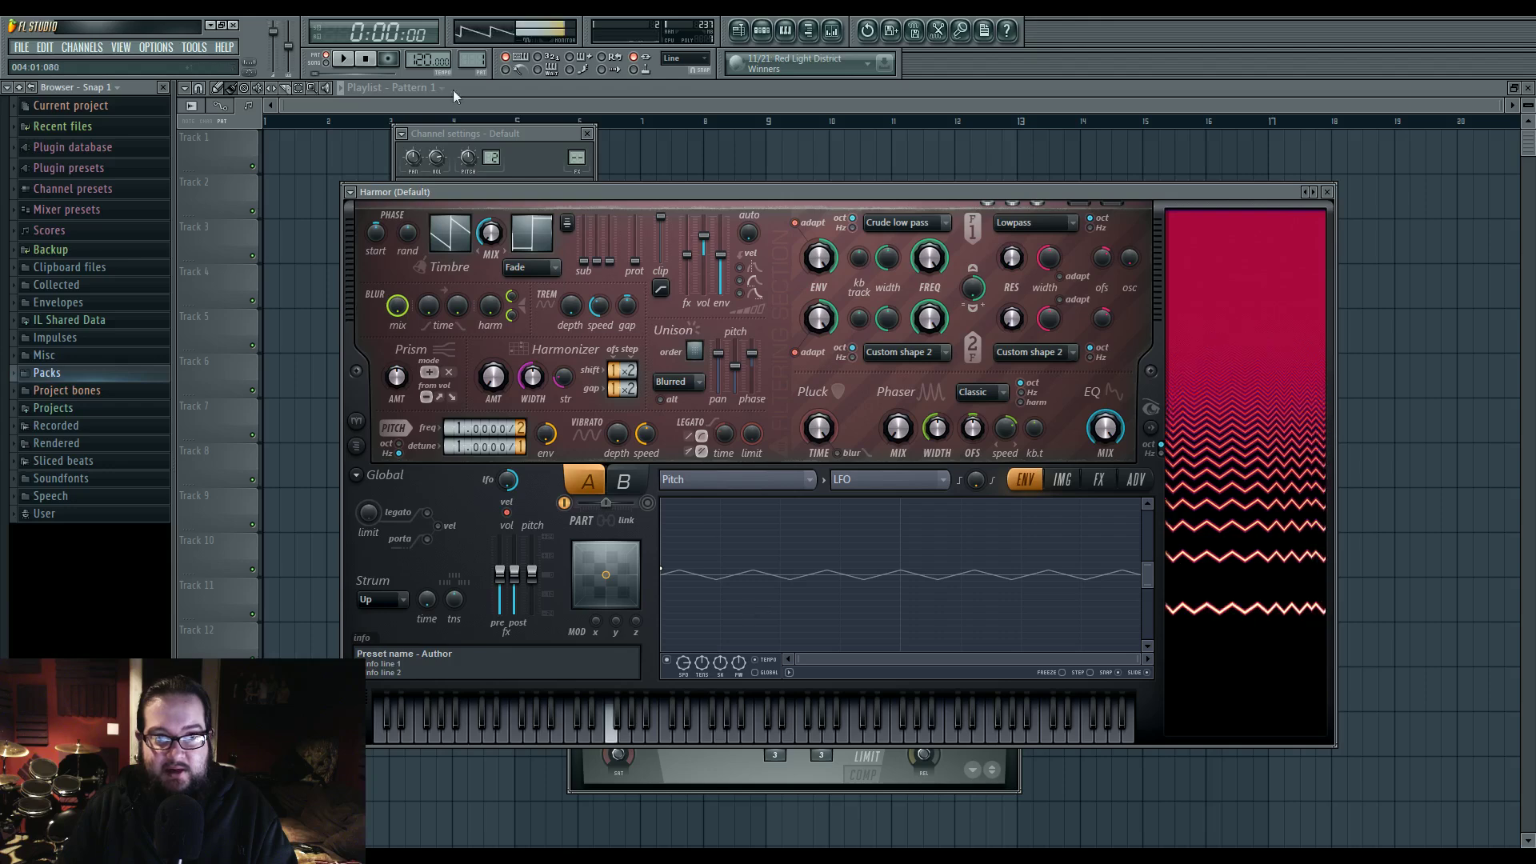
Switch off the pitch LFO and return the editor to the Volume envelope
{"action": "mouse_move", "coordinate": [422, 60]}
{"action": "left_mouse_down"}
{"action": "mouse_move", "coordinate": [422, 28]}
{"action": "mouse_move", "coordinate": [422, 104]}
{"action": "mouse_move", "coordinate": [422, 60]}
{"action": "left_mouse_up"}
{"action": "left_click", "coordinate": [667, 660]}
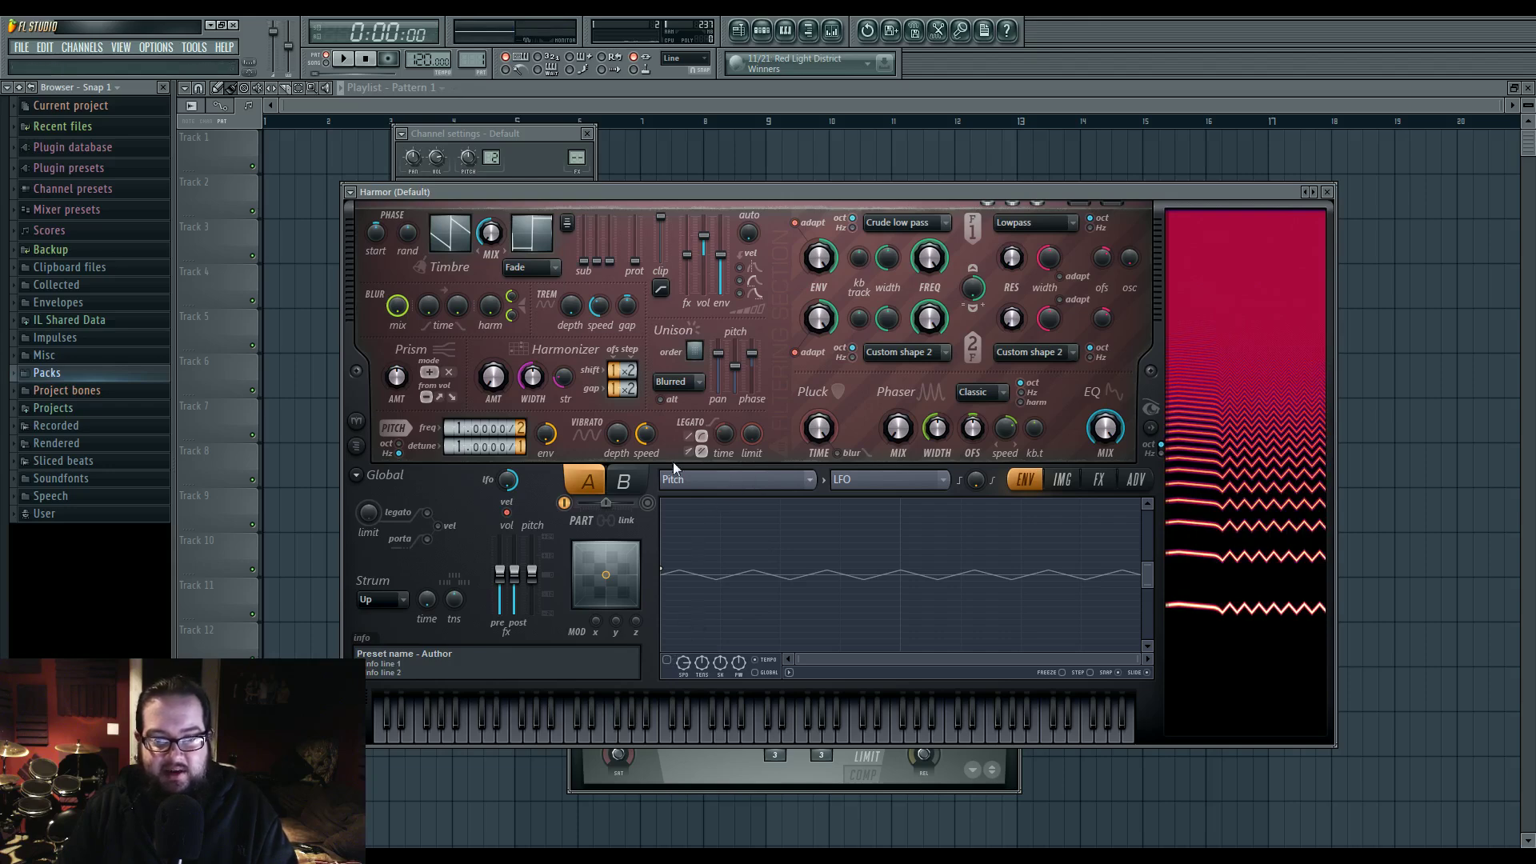
{"action": "left_click", "coordinate": [786, 479]}
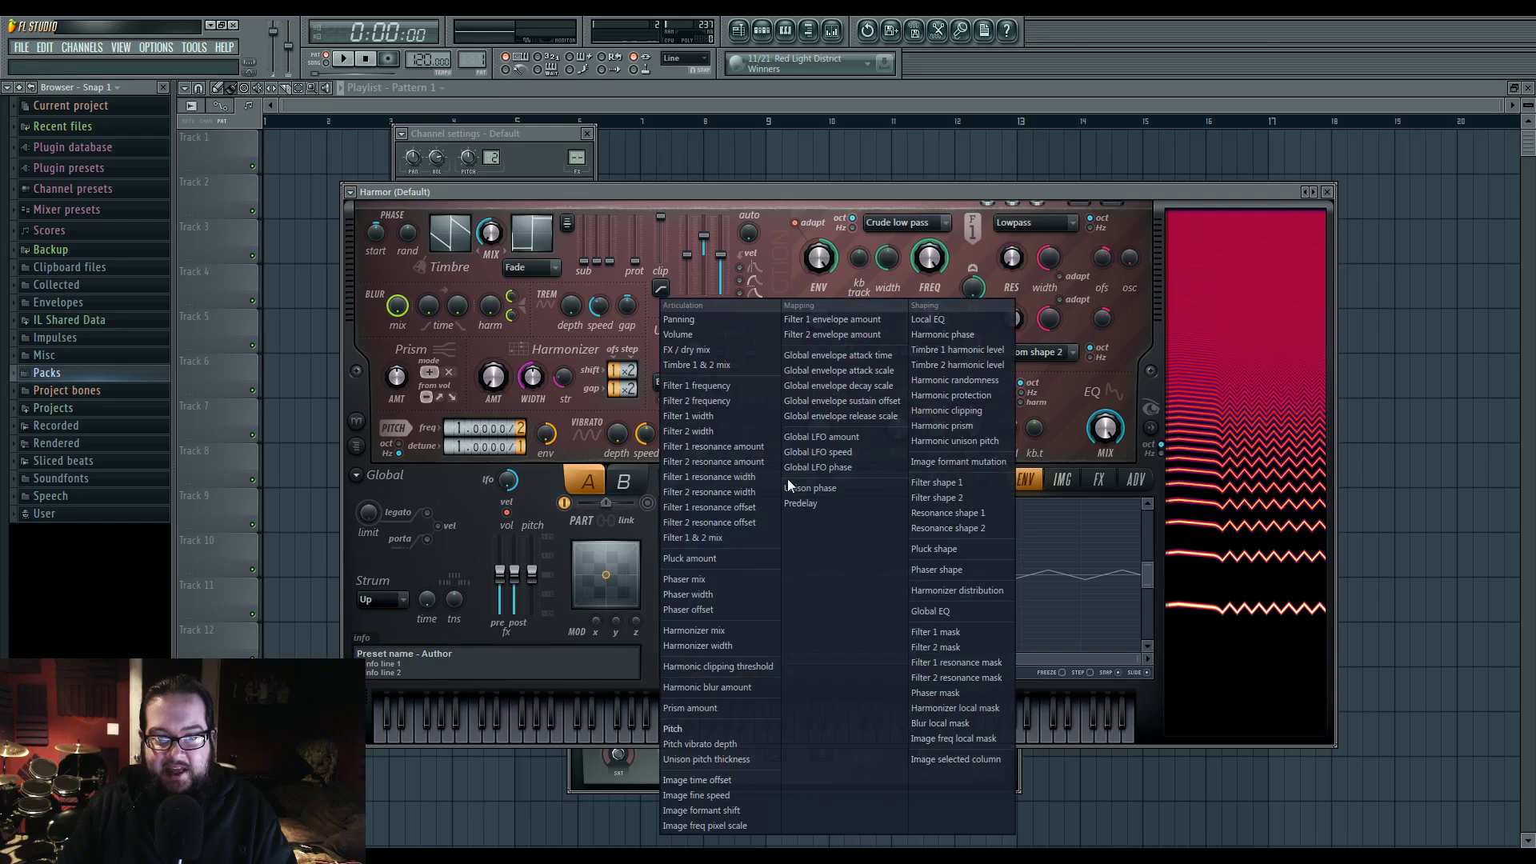
{"action": "left_click", "coordinate": [731, 195]}
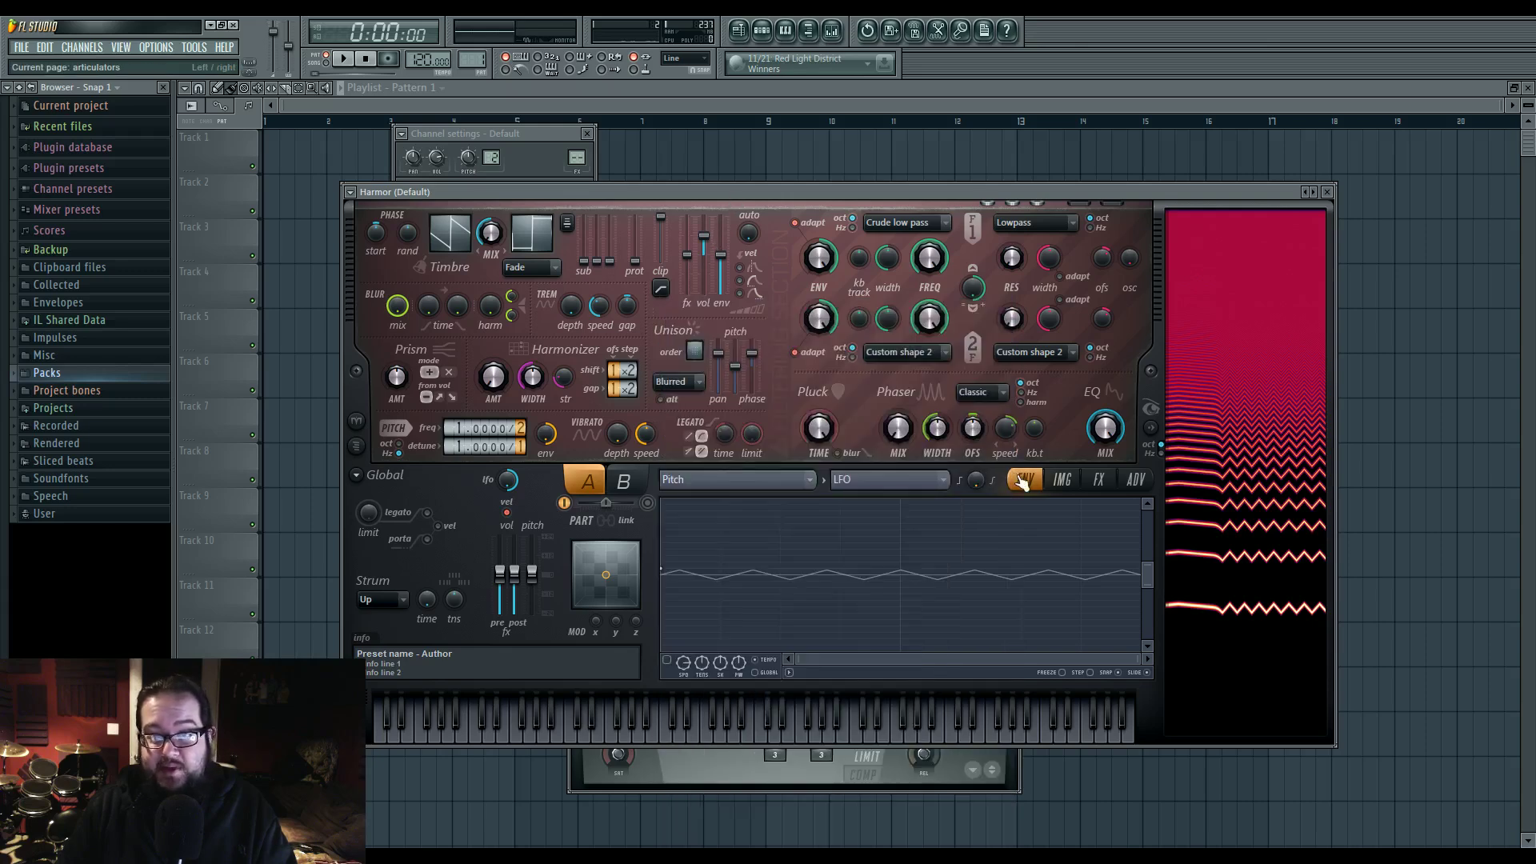
{"action": "left_click", "coordinate": [736, 479]}
{"action": "left_click", "coordinate": [680, 334]}
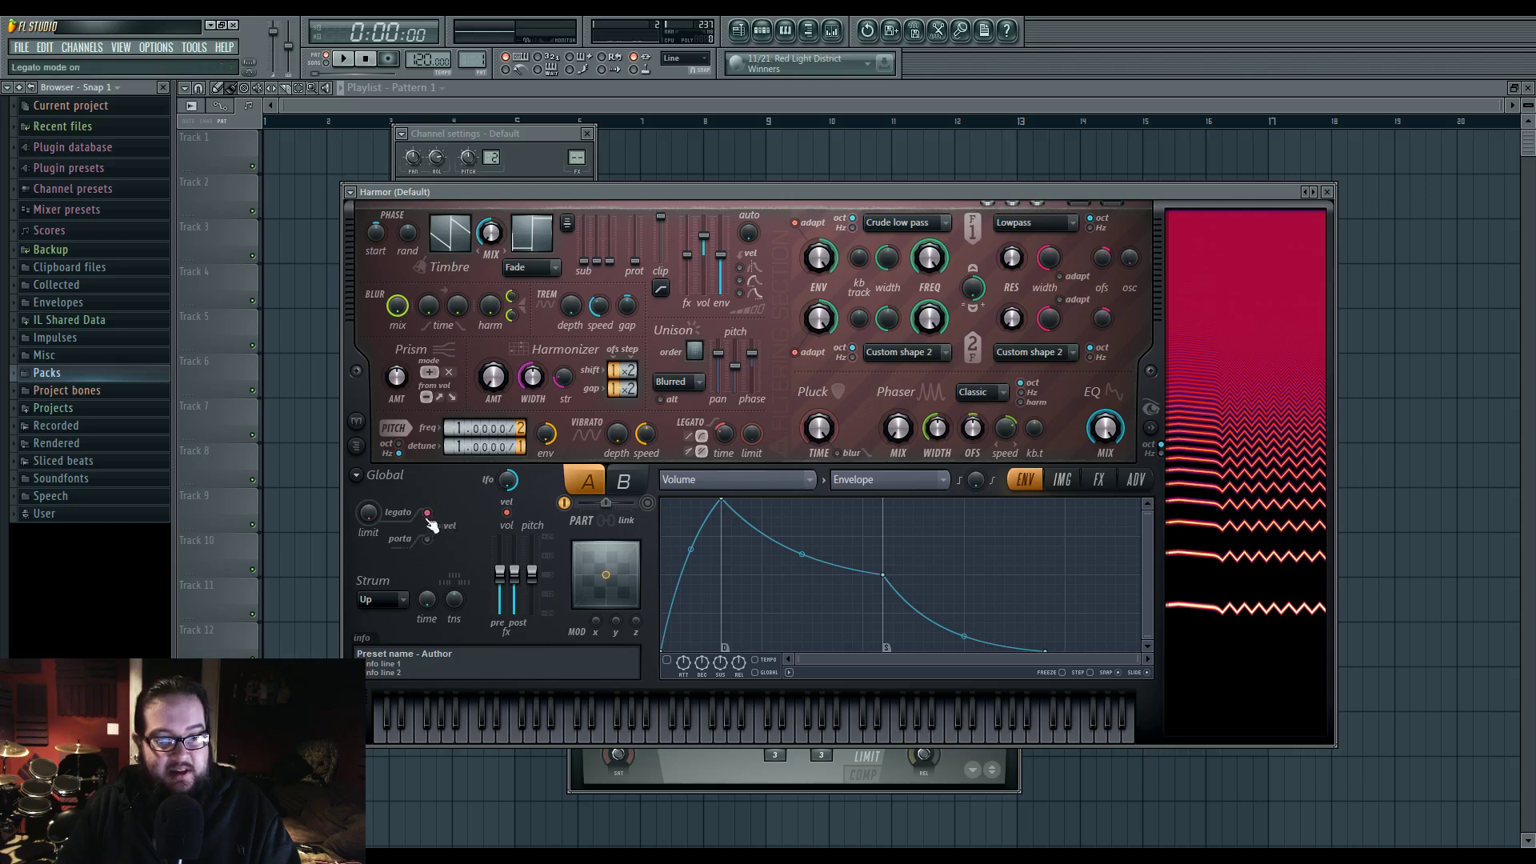
Audition legato slides by holding a low note while playing high keys and working down toward it
{"action": "key", "text": "c"}
{"action": "key", "text": "c"}
{"action": "left_click", "coordinate": [1018, 731]}
{"action": "left_click", "coordinate": [1027, 731]}
{"action": "left_click", "coordinate": [1032, 731]}
{"action": "left_click", "coordinate": [1034, 732]}
{"action": "left_click", "coordinate": [1035, 734]}
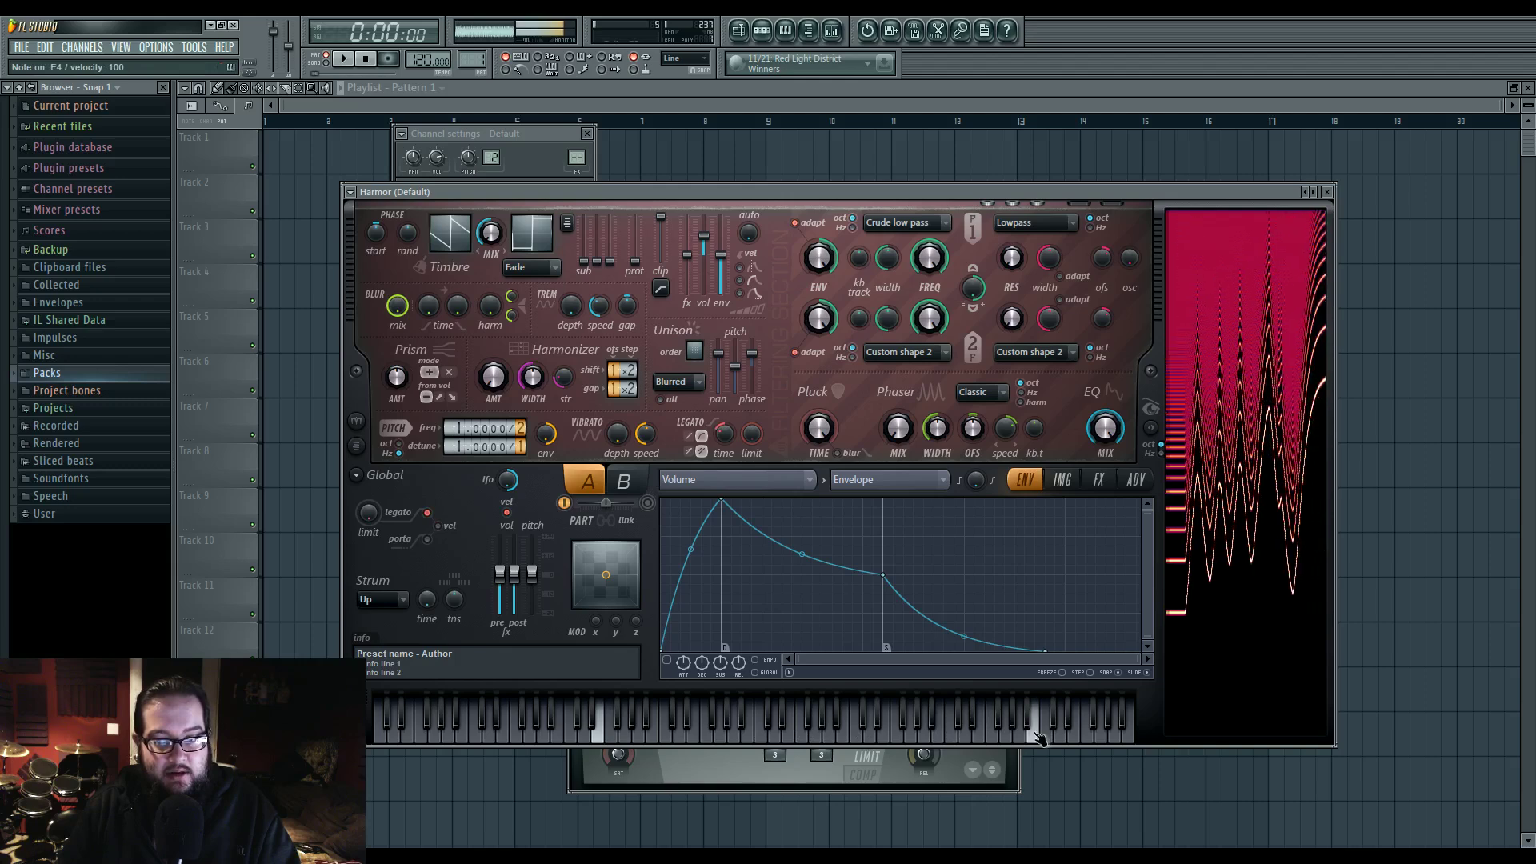
{"action": "left_click", "coordinate": [885, 734]}
{"action": "left_click", "coordinate": [787, 734]}
{"action": "left_click", "coordinate": [723, 735]}
{"action": "left_click", "coordinate": [669, 736]}
{"action": "left_click", "coordinate": [655, 736]}
{"action": "left_click", "coordinate": [640, 735]}
{"action": "left_click", "coordinate": [626, 735]}
{"action": "left_click", "coordinate": [613, 737]}
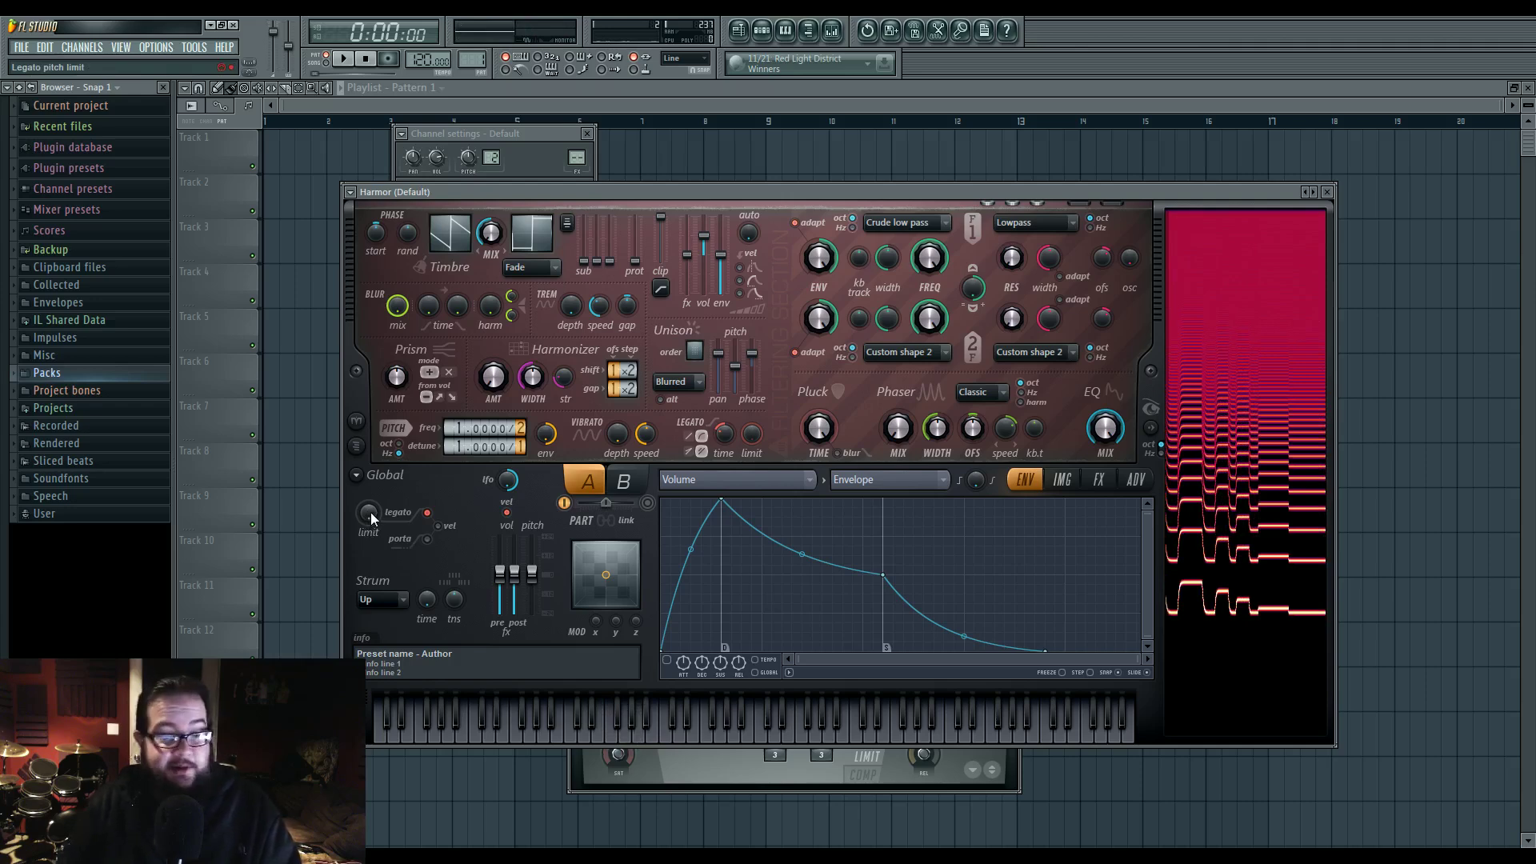
Set the global legato pitch limit to 600 cents and audition slides between nearby notes
{"action": "left_click_drag", "start_coordinate": [371, 512], "coordinate": [371, 504]}
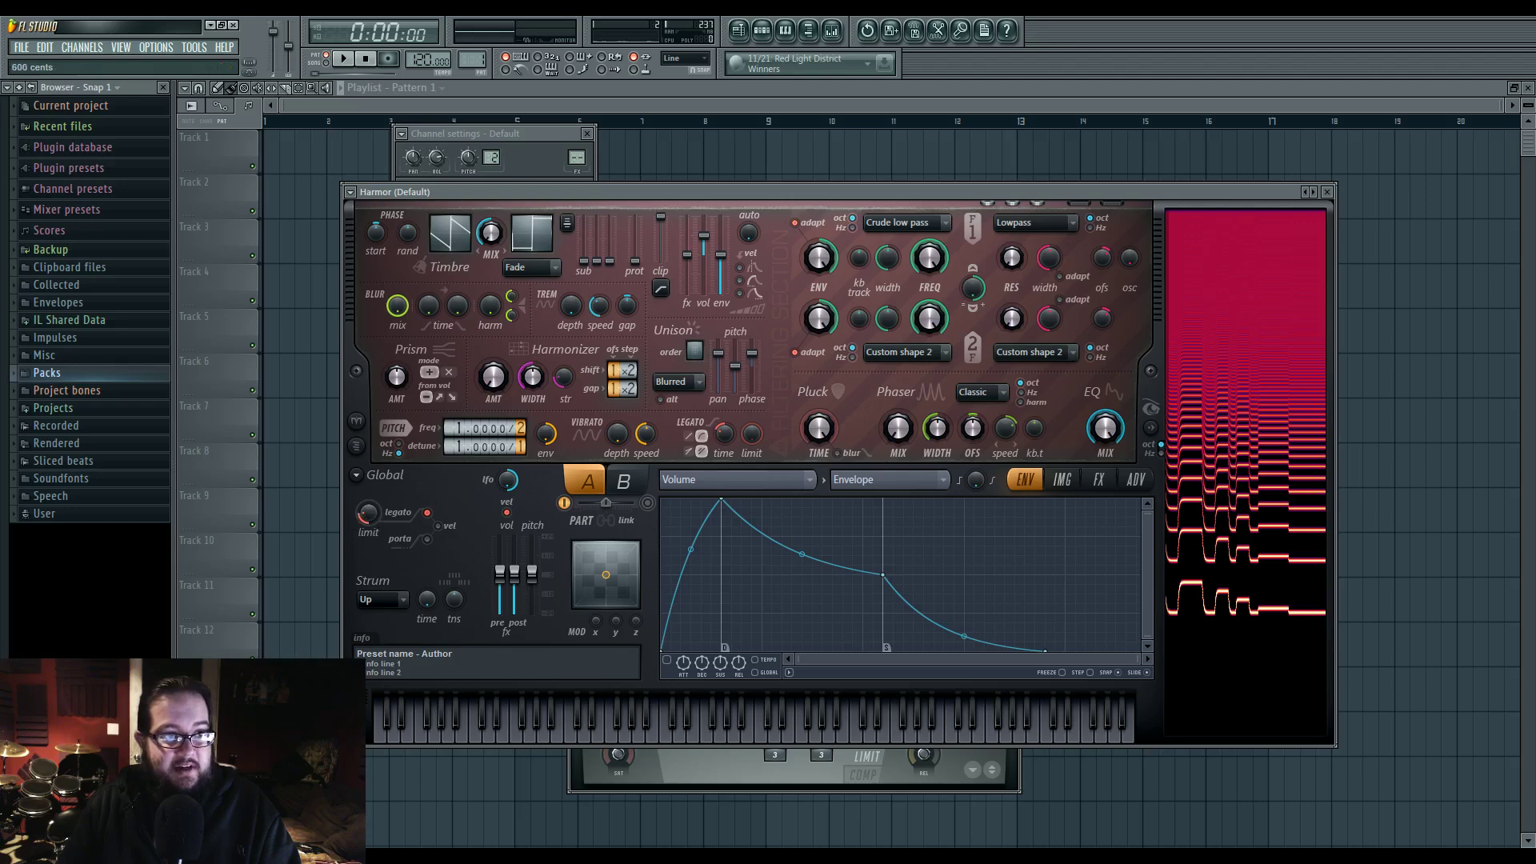
{"action": "left_click", "coordinate": [599, 728]}
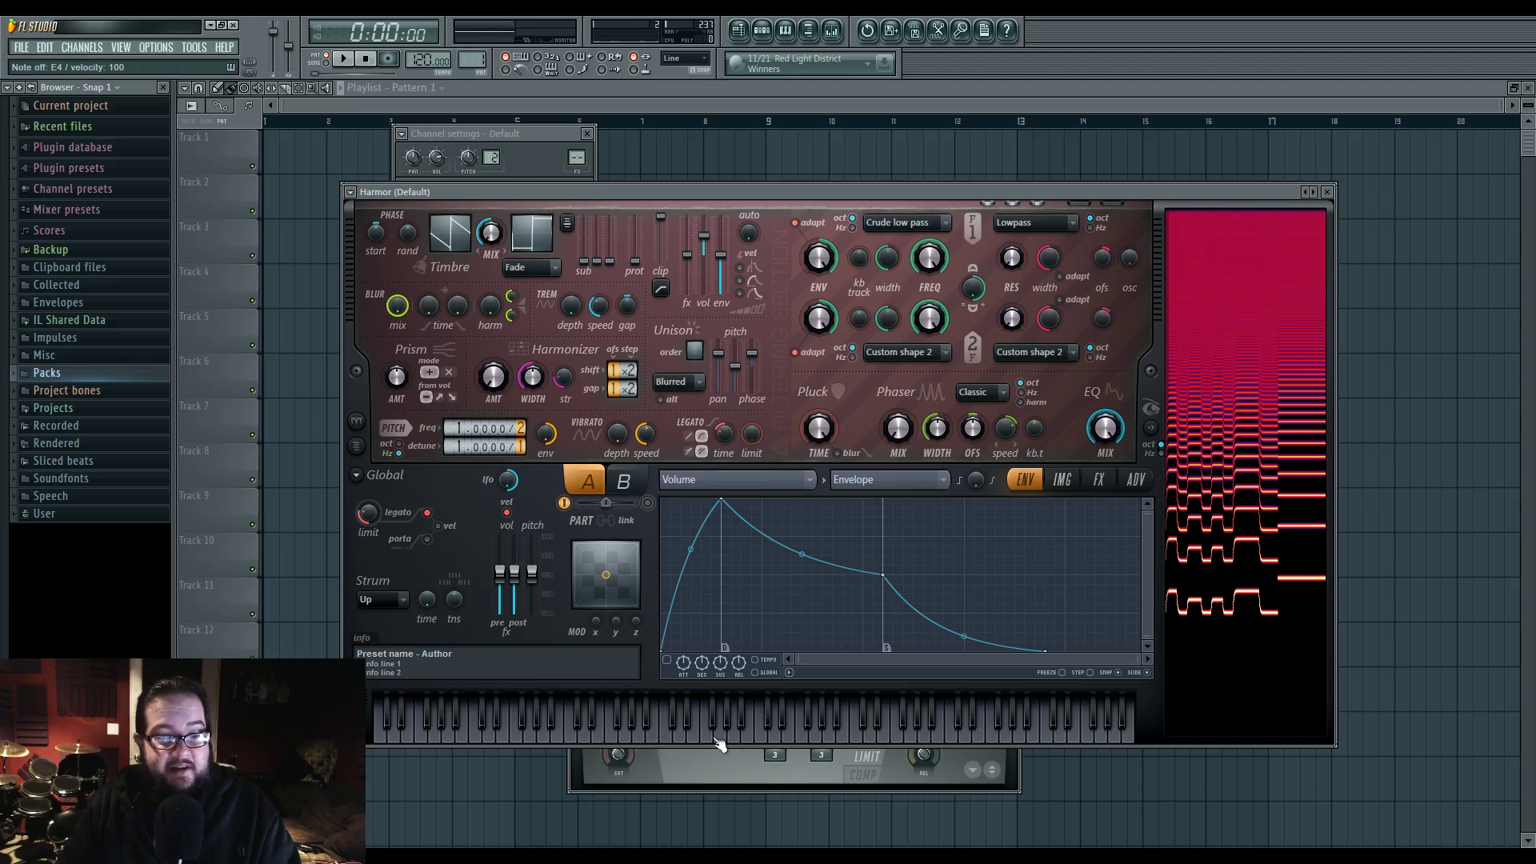
{"action": "left_click", "coordinate": [622, 742]}
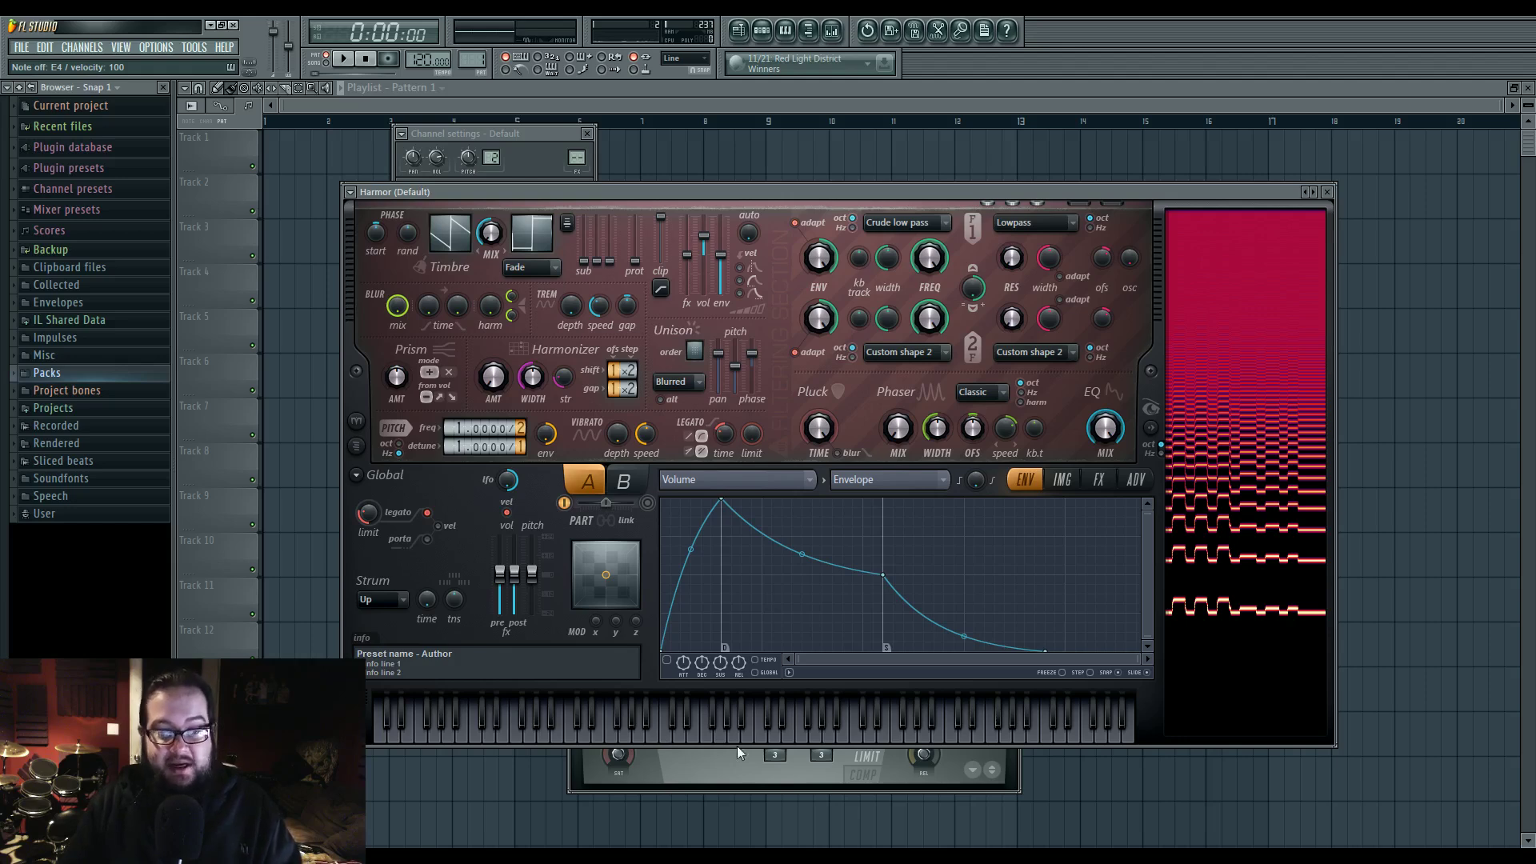
Test the legato pitch limit by playing notes well above the held low note
{"action": "left_click", "coordinate": [901, 731]}
{"action": "left_click", "coordinate": [894, 732]}
{"action": "left_click", "coordinate": [817, 734]}
{"action": "left_click", "coordinate": [816, 737]}
{"action": "left_click", "coordinate": [814, 737]}
{"action": "left_click", "coordinate": [755, 737]}
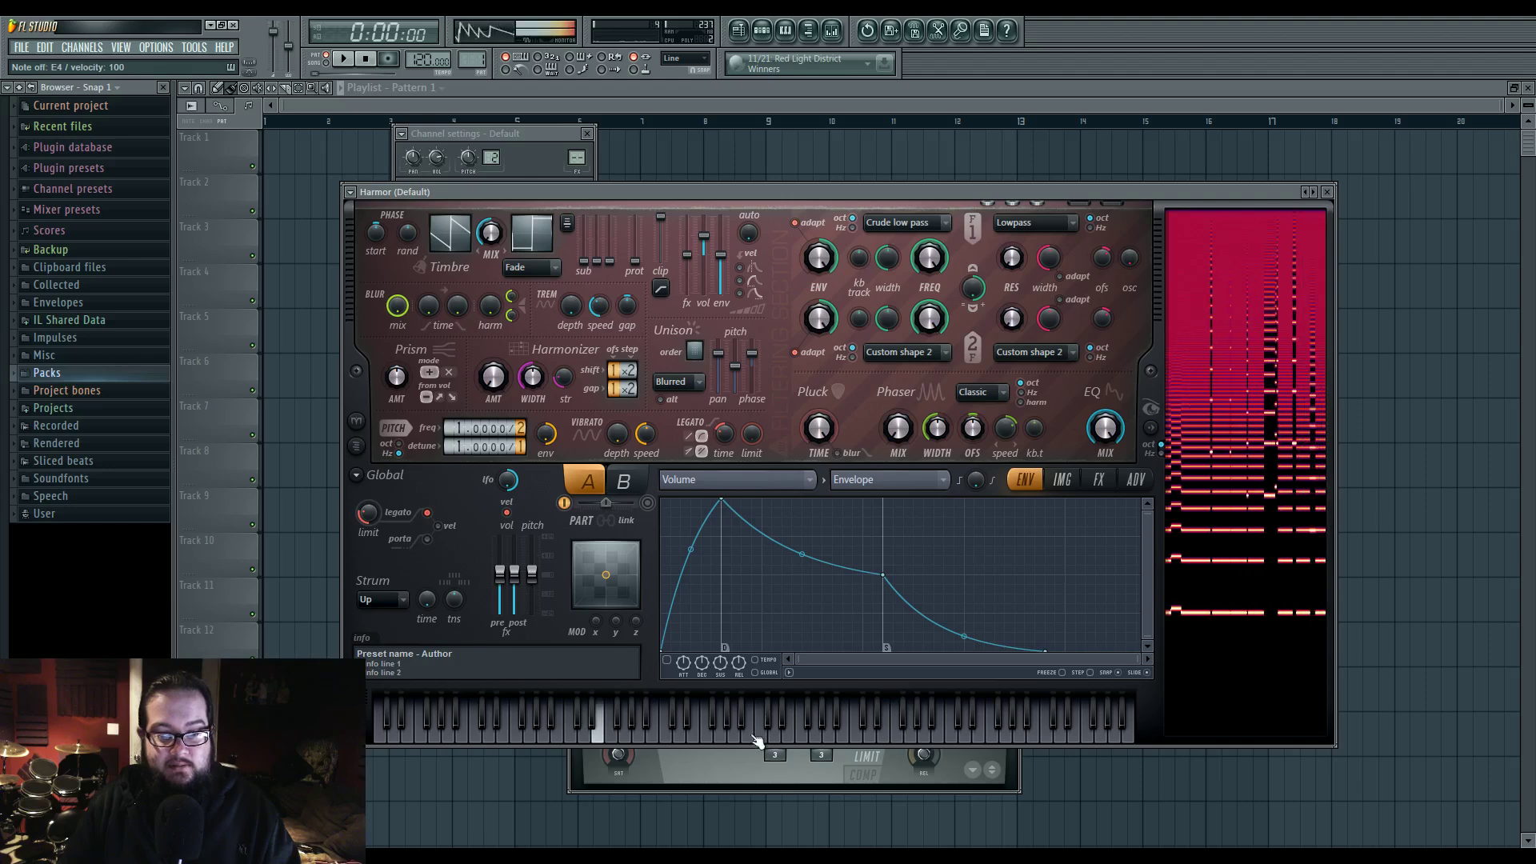
{"action": "left_click", "coordinate": [755, 736]}
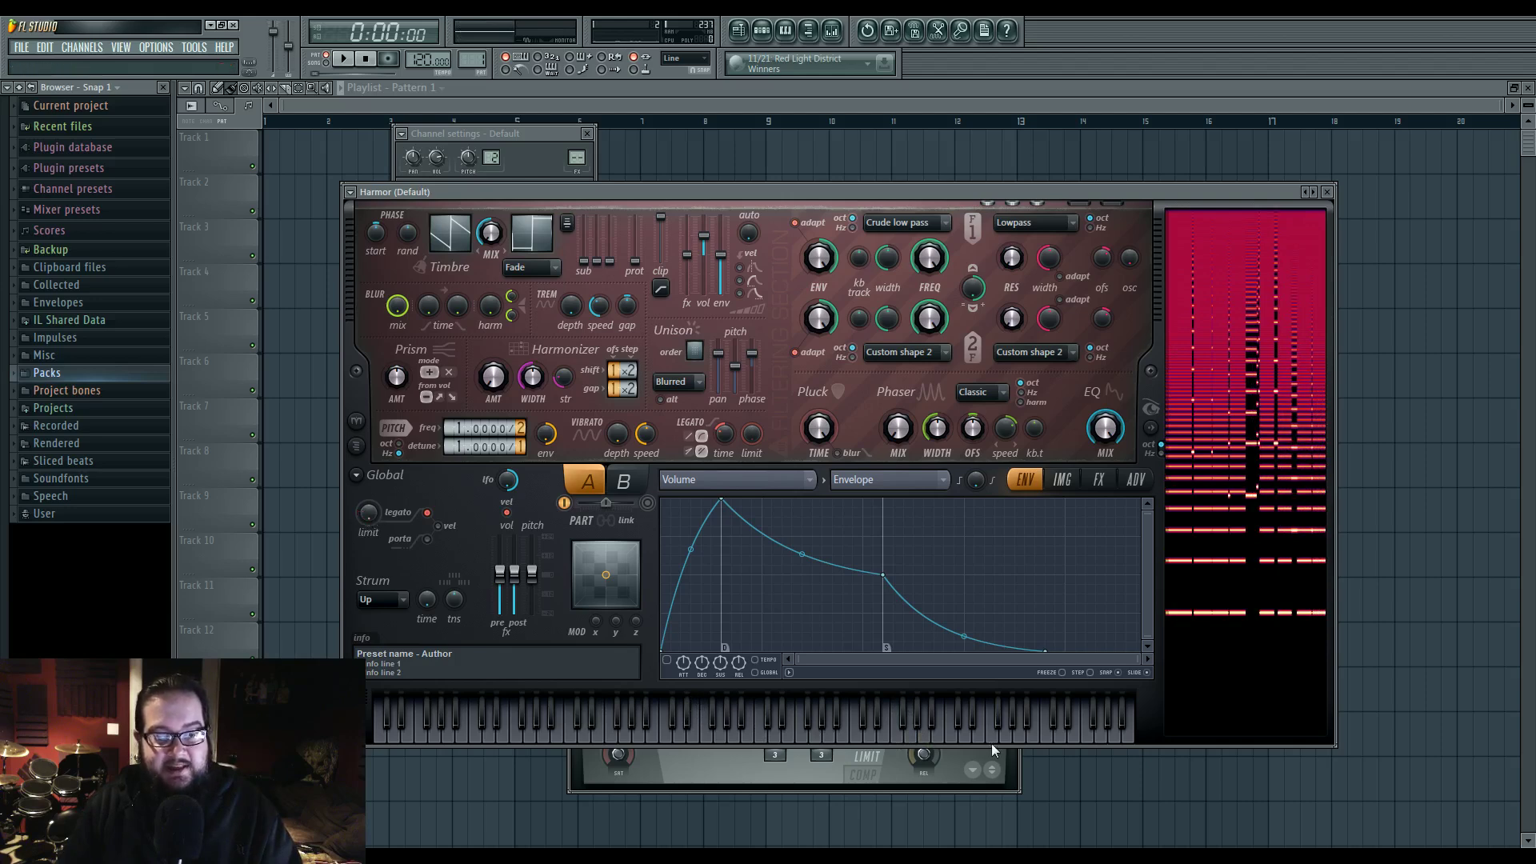
Audition legato slides without a pitch limit, playing from the highest keys downward over a held low note
{"action": "left_click", "coordinate": [1108, 737]}
{"action": "left_click", "coordinate": [1110, 737]}
{"action": "left_click", "coordinate": [1076, 737]}
{"action": "left_click", "coordinate": [1030, 736]}
{"action": "left_click", "coordinate": [968, 735]}
{"action": "left_click", "coordinate": [889, 735]}
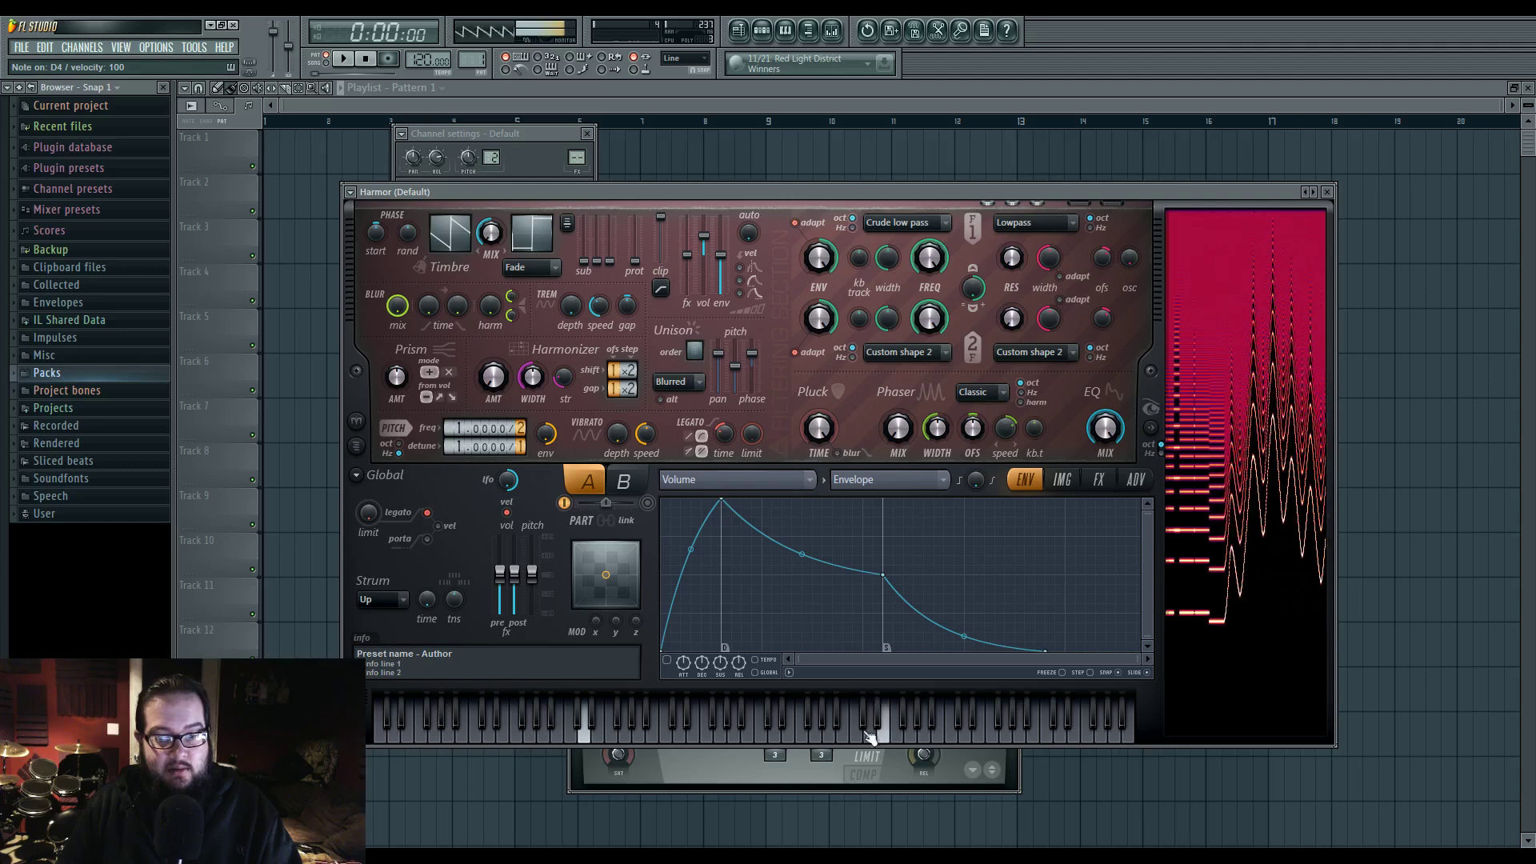
{"action": "left_click", "coordinate": [885, 734]}
Set the global legato pitch limit to 2400 cents and audition it with notes in the middle of the keyboard
{"action": "left_click_drag", "start_coordinate": [367, 512], "coordinate": [368, 488]}
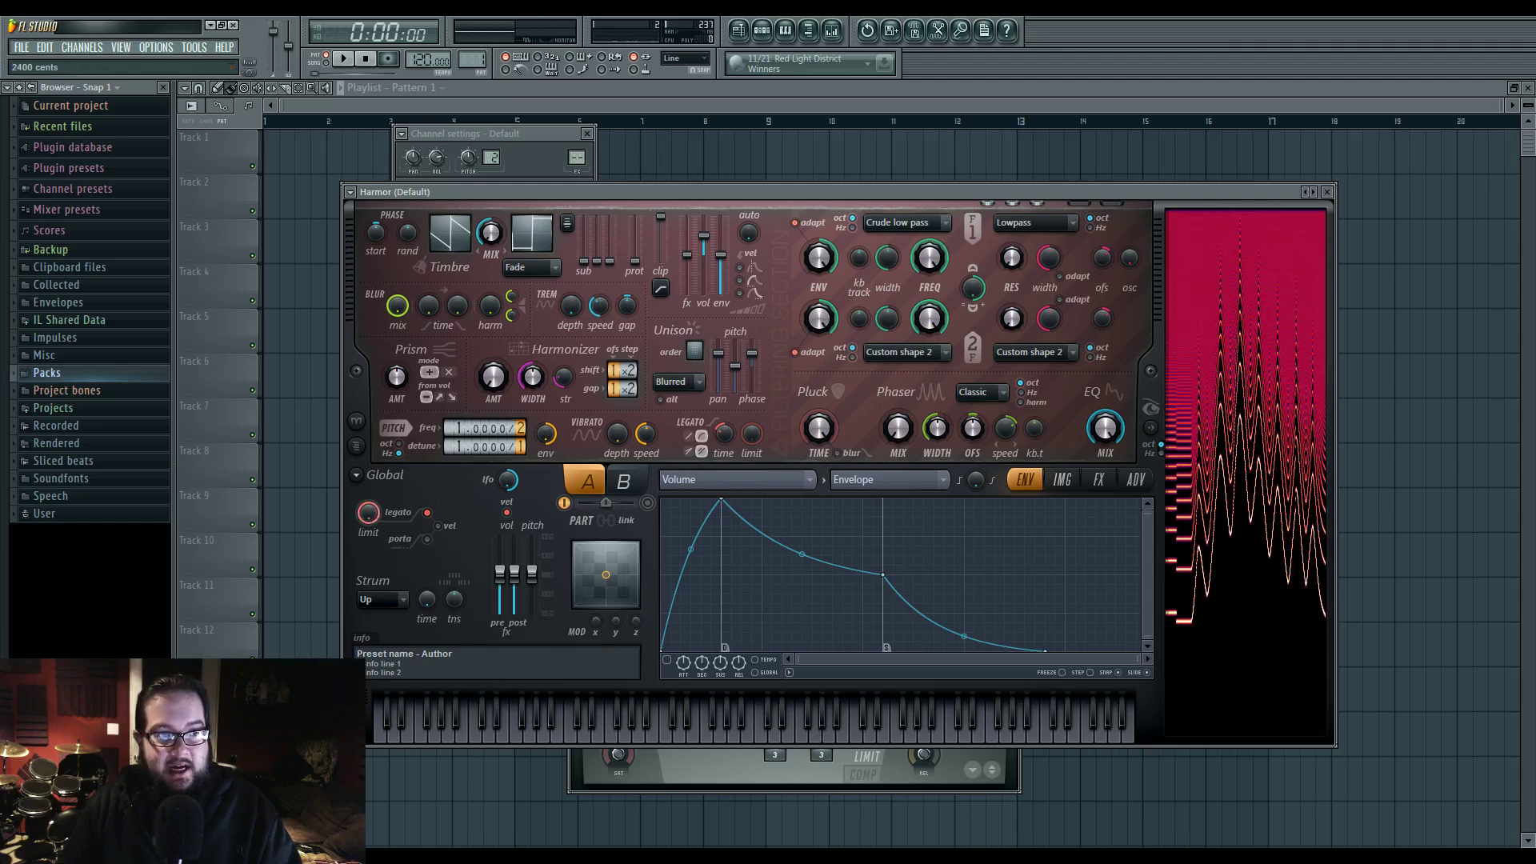
{"action": "left_click", "coordinate": [720, 735]}
{"action": "left_click", "coordinate": [768, 742]}
{"action": "left_click", "coordinate": [786, 743]}
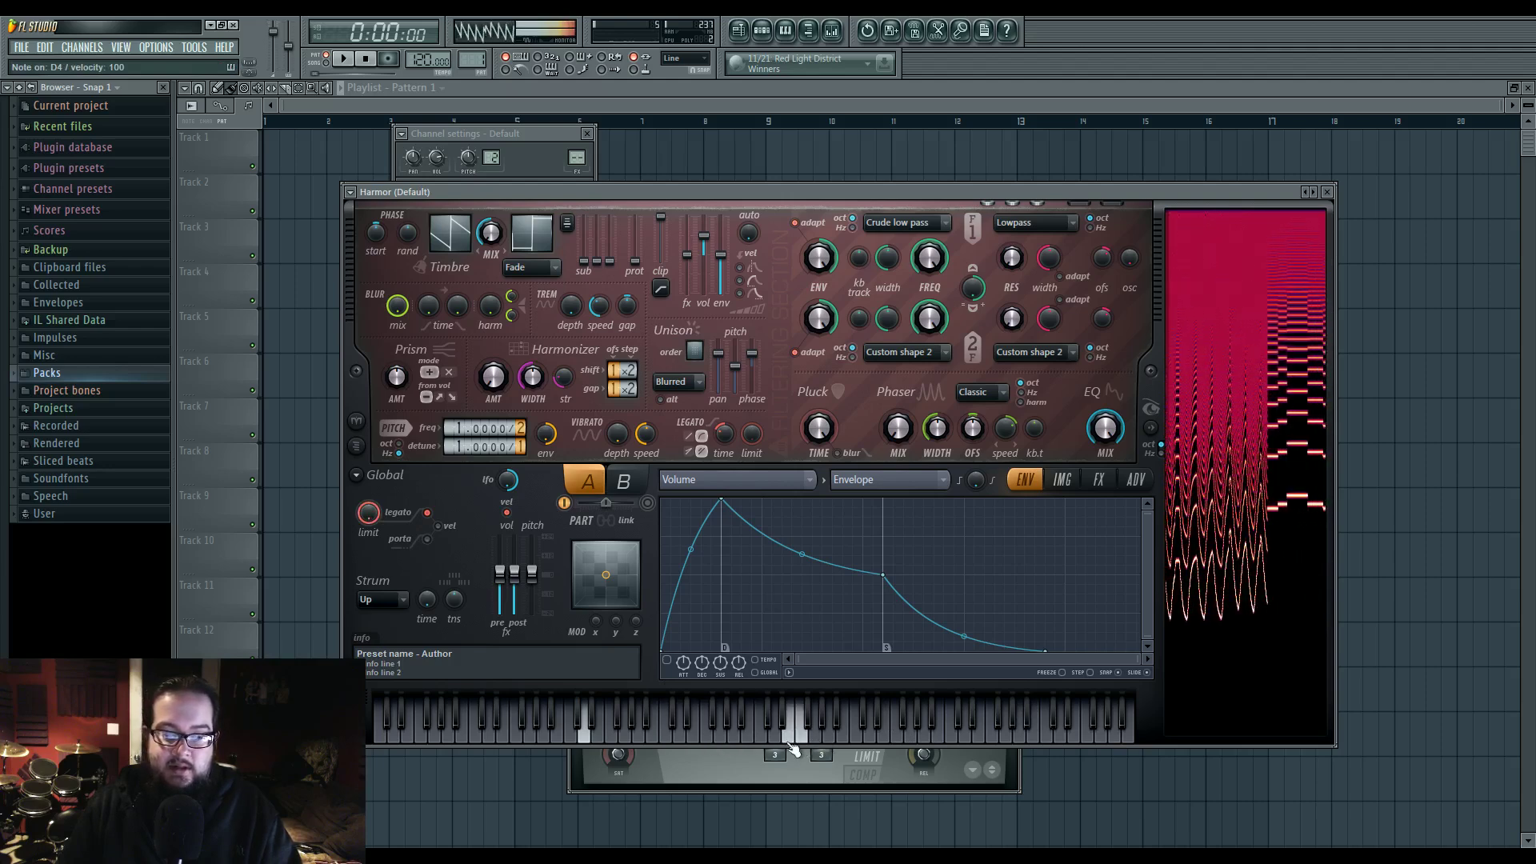
{"action": "mouse_move", "coordinate": [773, 741]}
{"action": "left_mouse_down"}
{"action": "mouse_move", "coordinate": [751, 742]}
{"action": "mouse_move", "coordinate": [799, 736]}
{"action": "mouse_move", "coordinate": [771, 745]}
{"action": "left_mouse_up"}
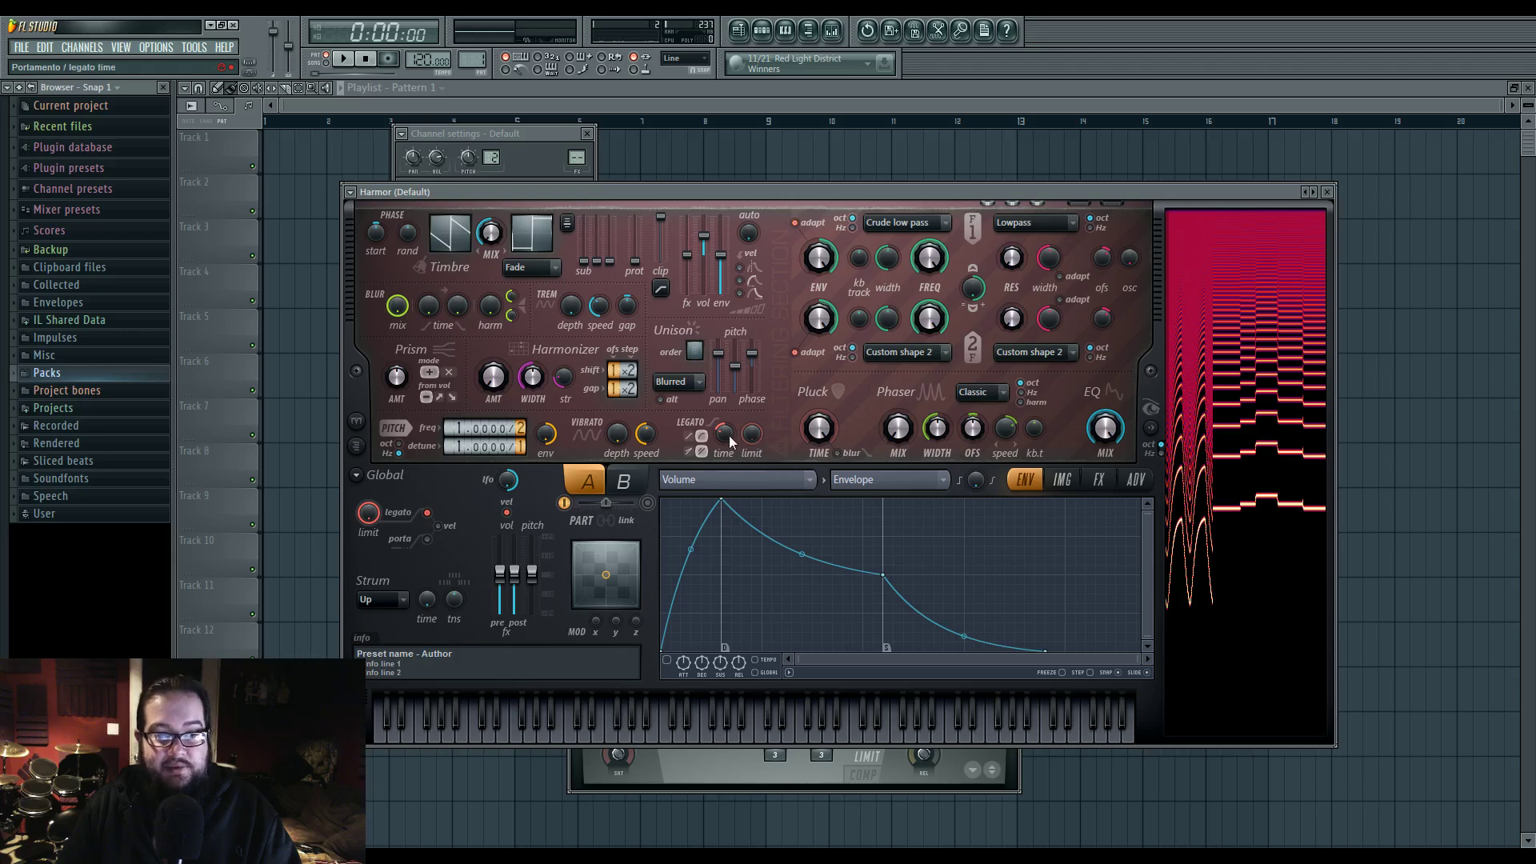
Set the legato time to 763 ms and play an upward slide to hear it
{"action": "left_click_drag", "start_coordinate": [728, 435], "coordinate": [728, 429]}
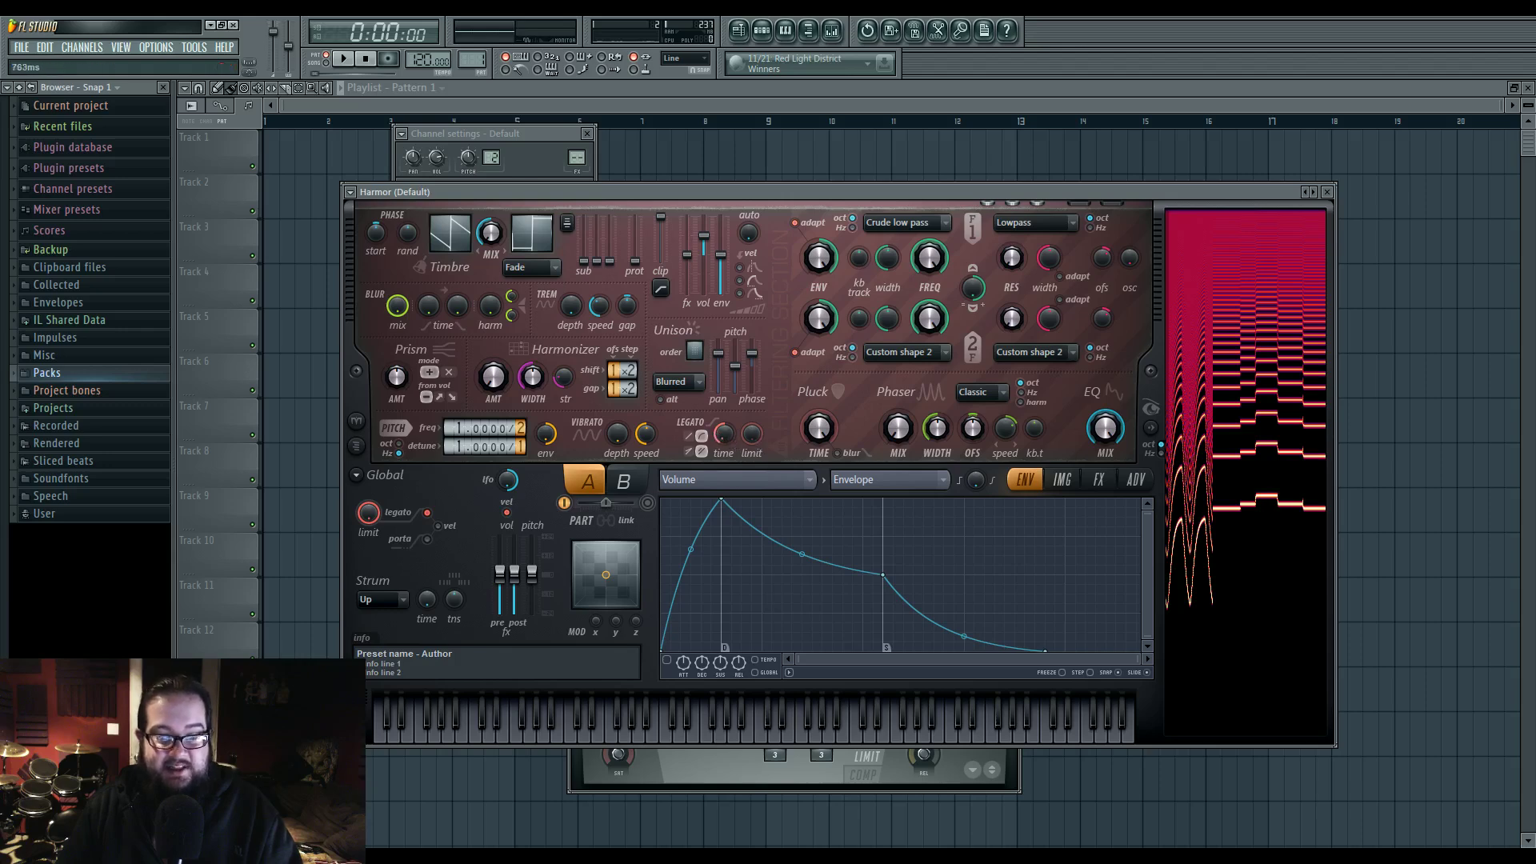
{"action": "left_click", "coordinate": [627, 731]}
{"action": "mouse_move", "coordinate": [636, 735]}
{"action": "left_mouse_down"}
{"action": "mouse_move", "coordinate": [608, 732]}
{"action": "mouse_move", "coordinate": [689, 733]}
{"action": "left_mouse_up"}
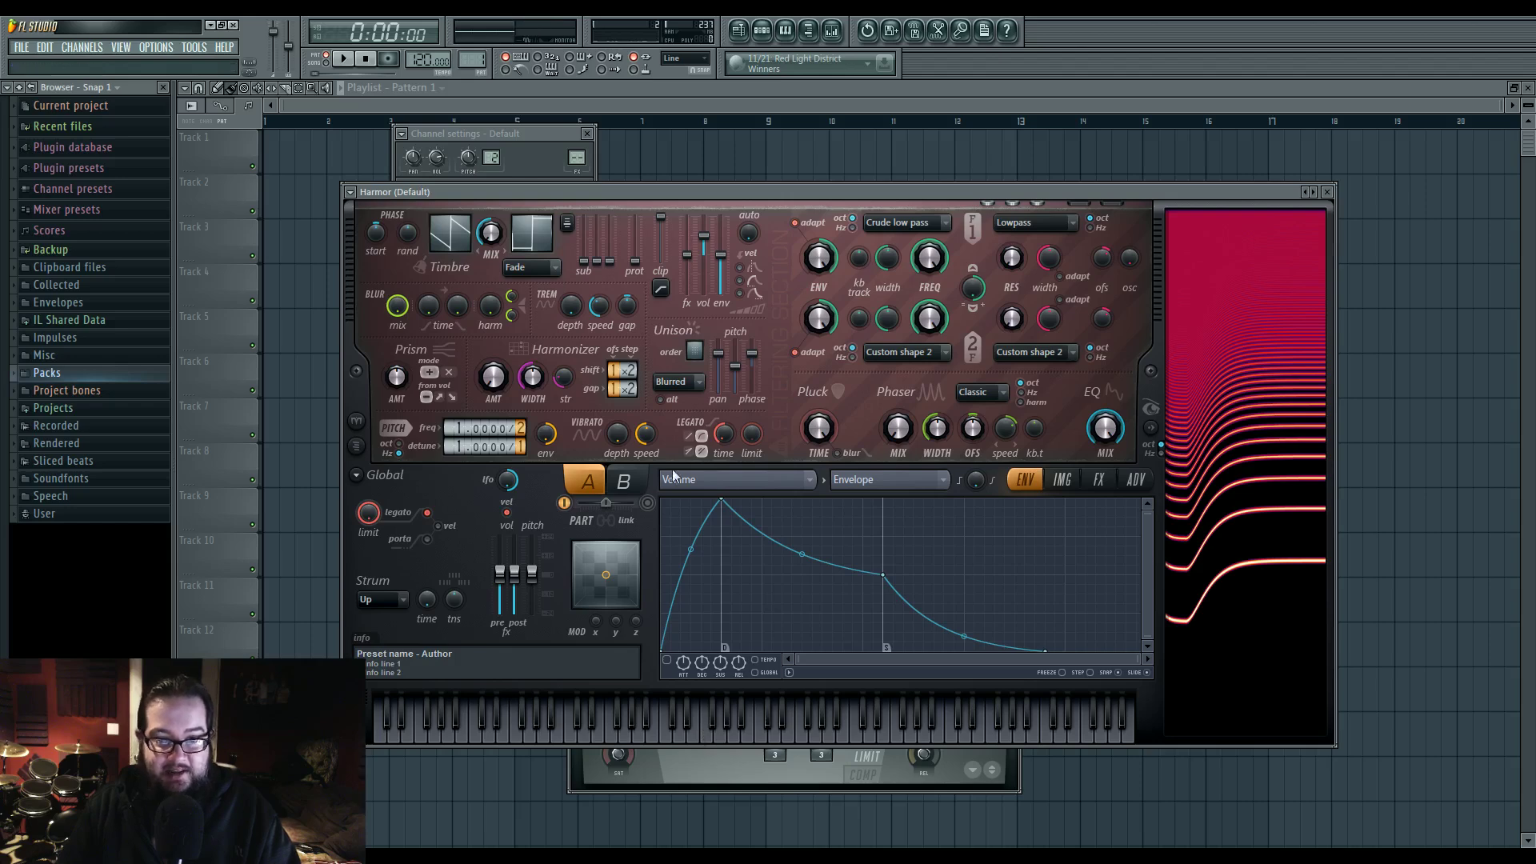
Compare the linear and smooth legato slide curves by playing a slide with each
{"action": "left_click", "coordinate": [690, 438]}
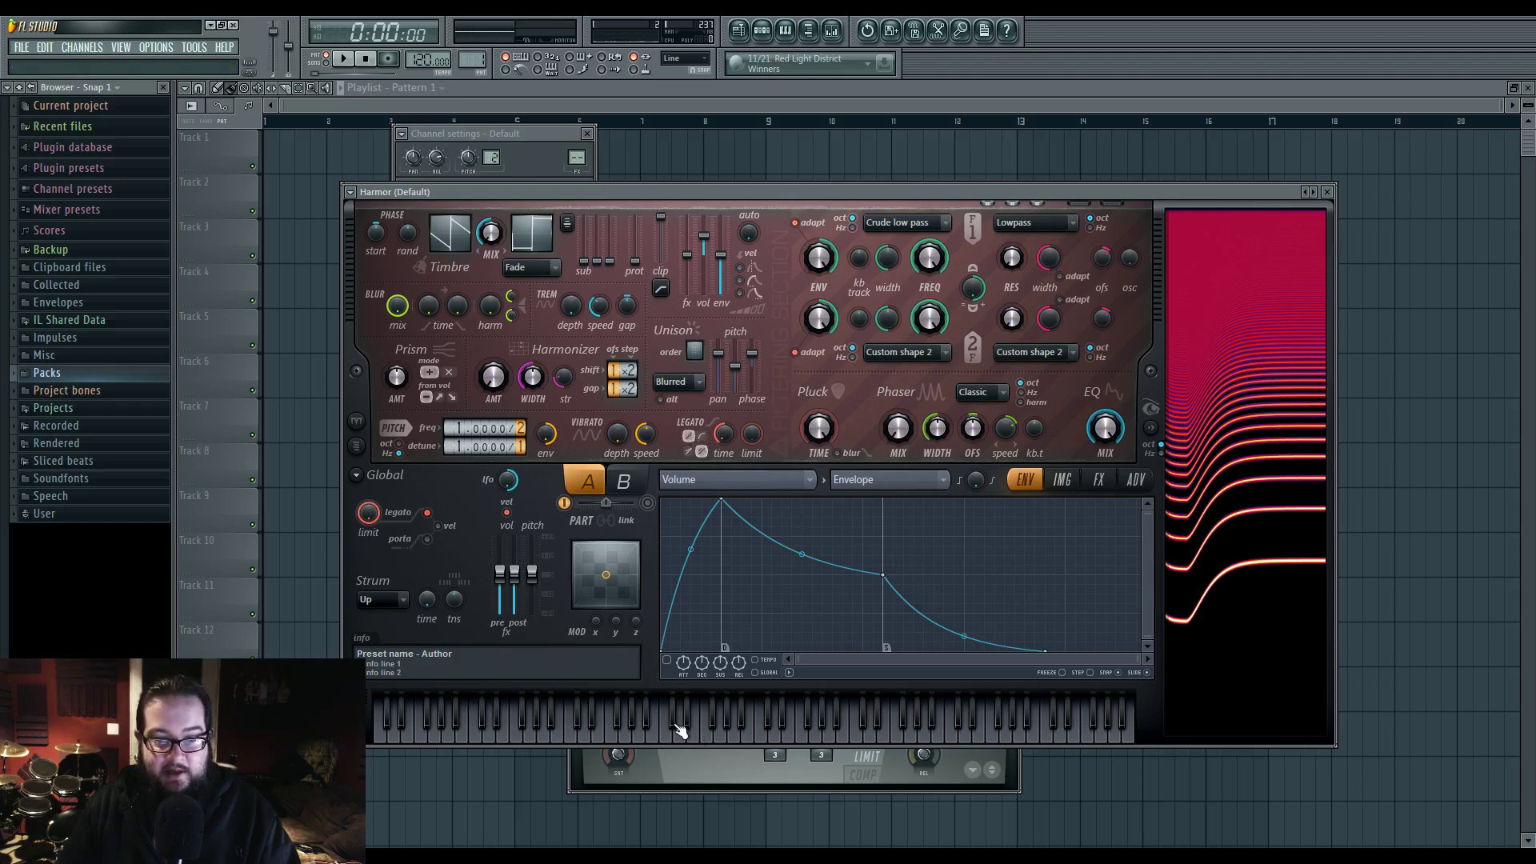
{"action": "left_click", "coordinate": [679, 732]}
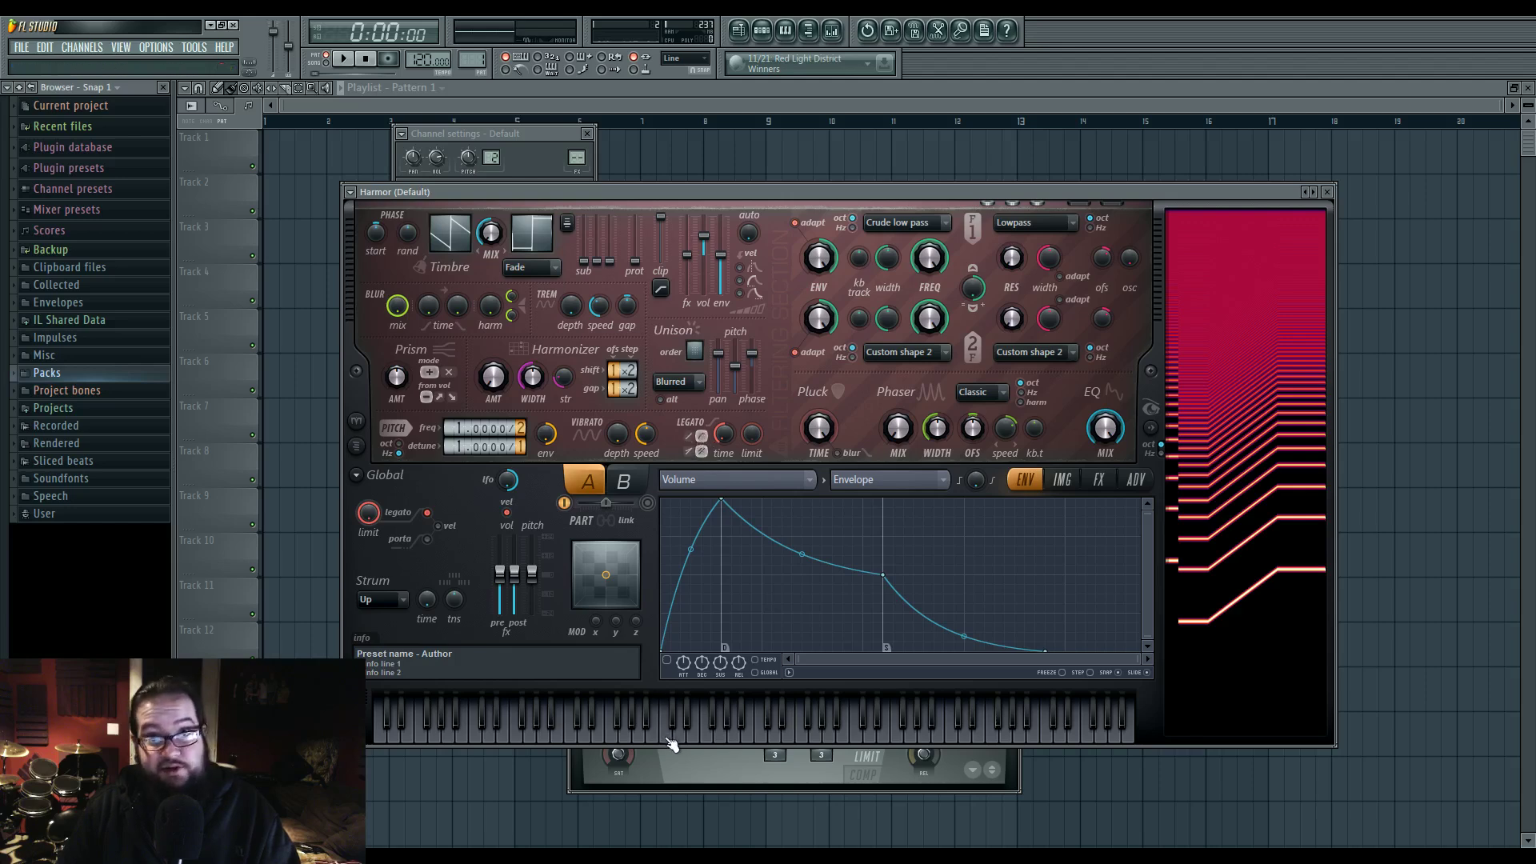
{"action": "left_click", "coordinate": [668, 739]}
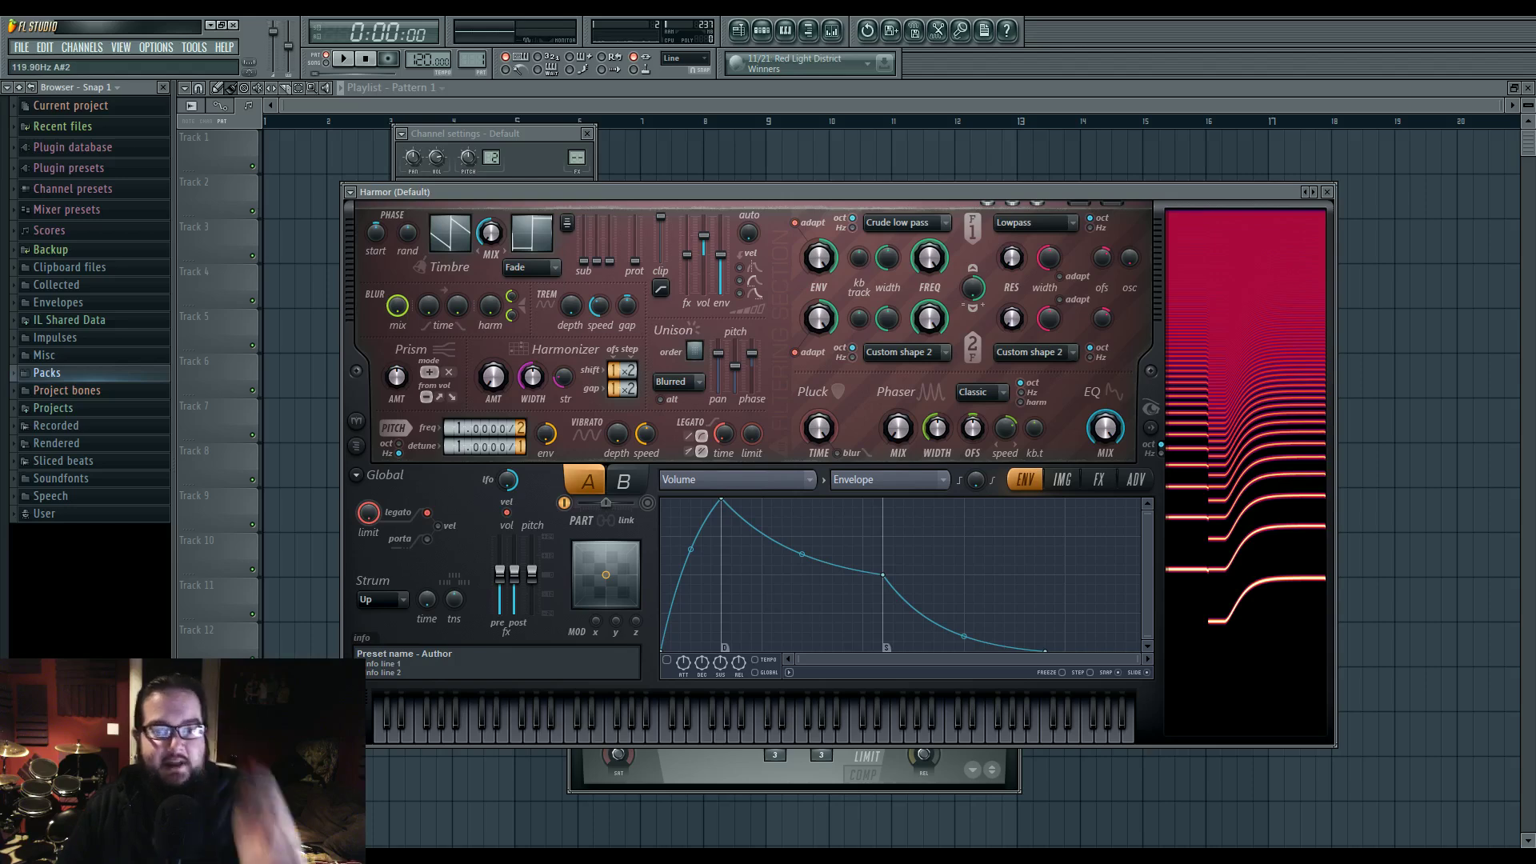
Set the slide time to 85 ms and raise the slide's pitch limit
{"action": "left_click", "coordinate": [688, 436]}
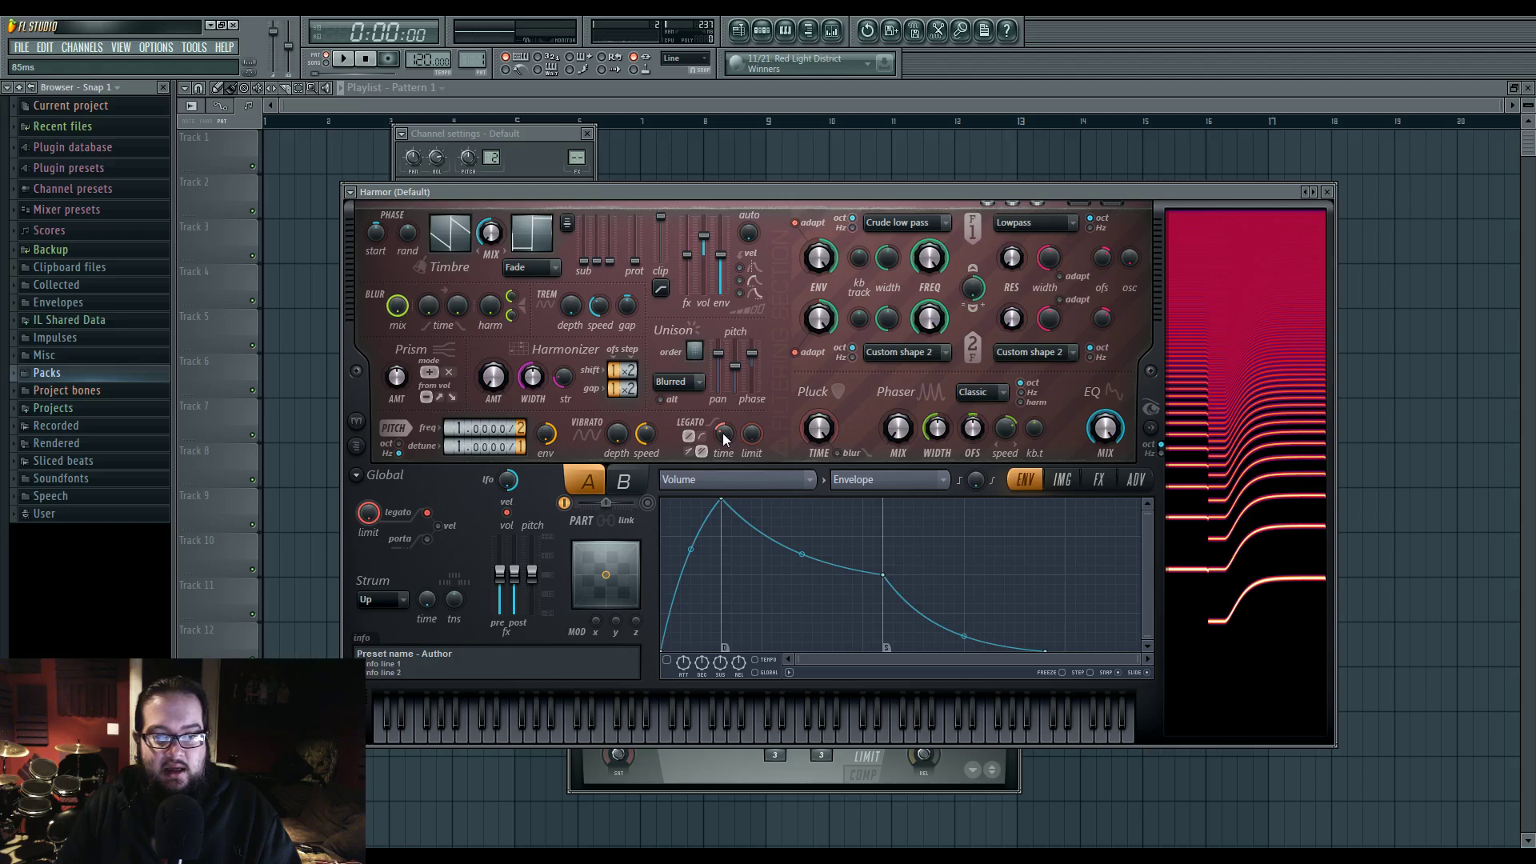
{"action": "left_click", "coordinate": [756, 433]}
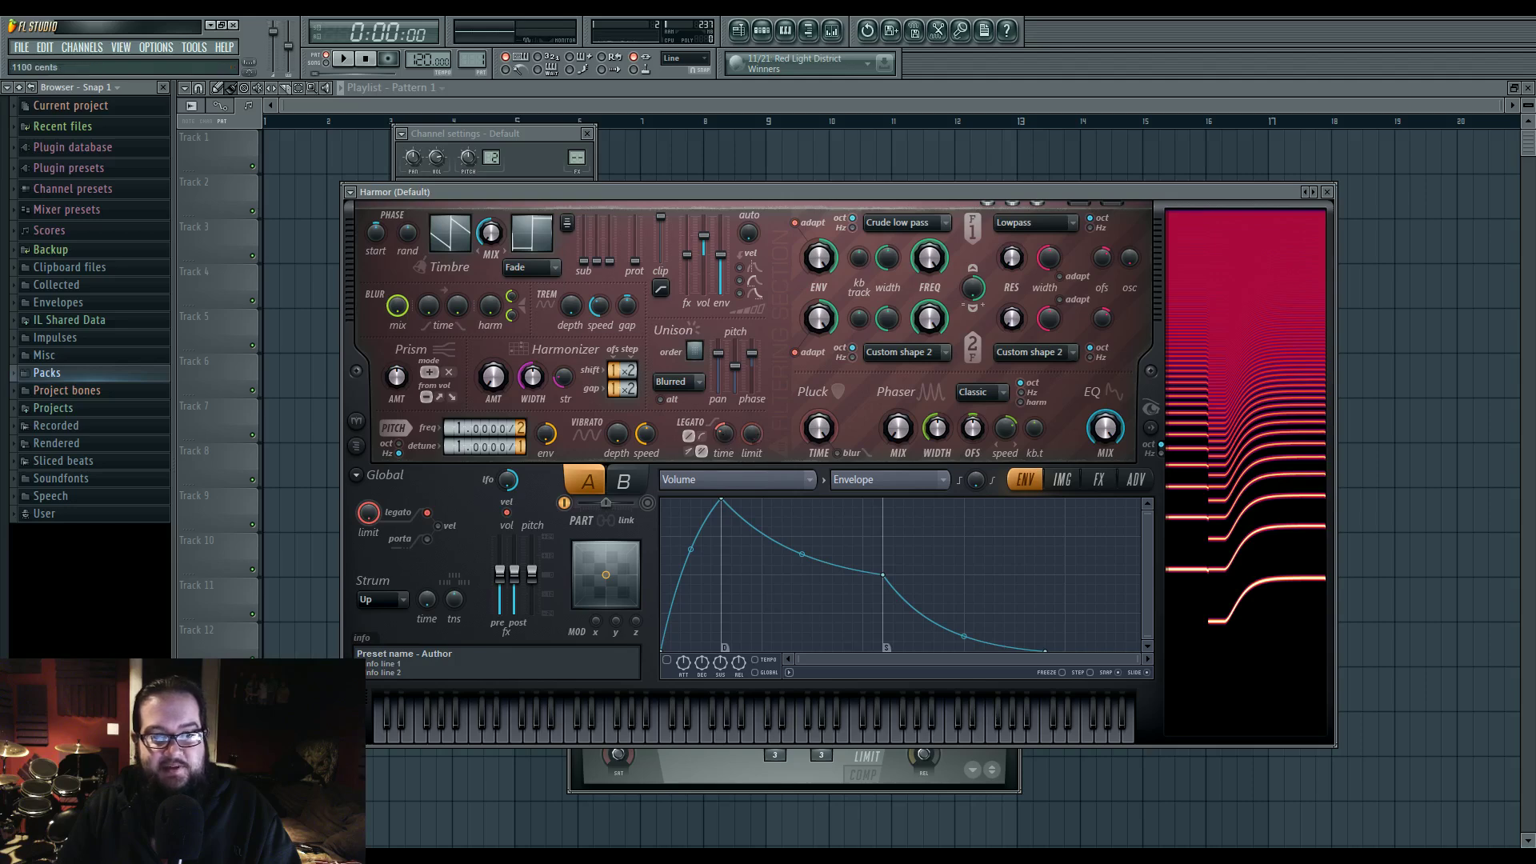
Switch the global slide mode from legato to portamento and try it with separate notes in the middle and low range
{"action": "left_click", "coordinate": [427, 541]}
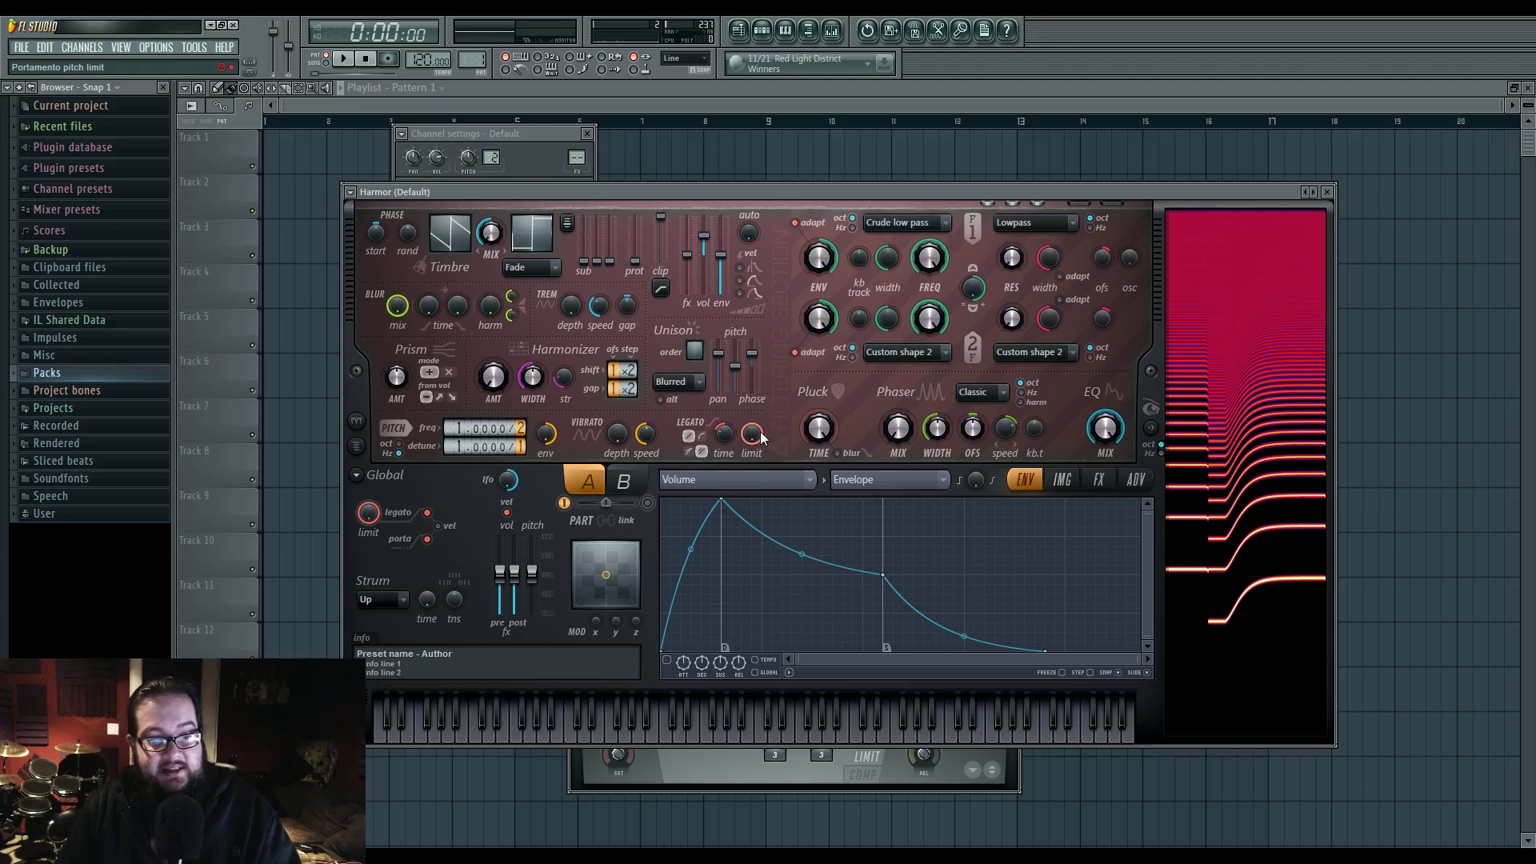
{"action": "left_click", "coordinate": [426, 513]}
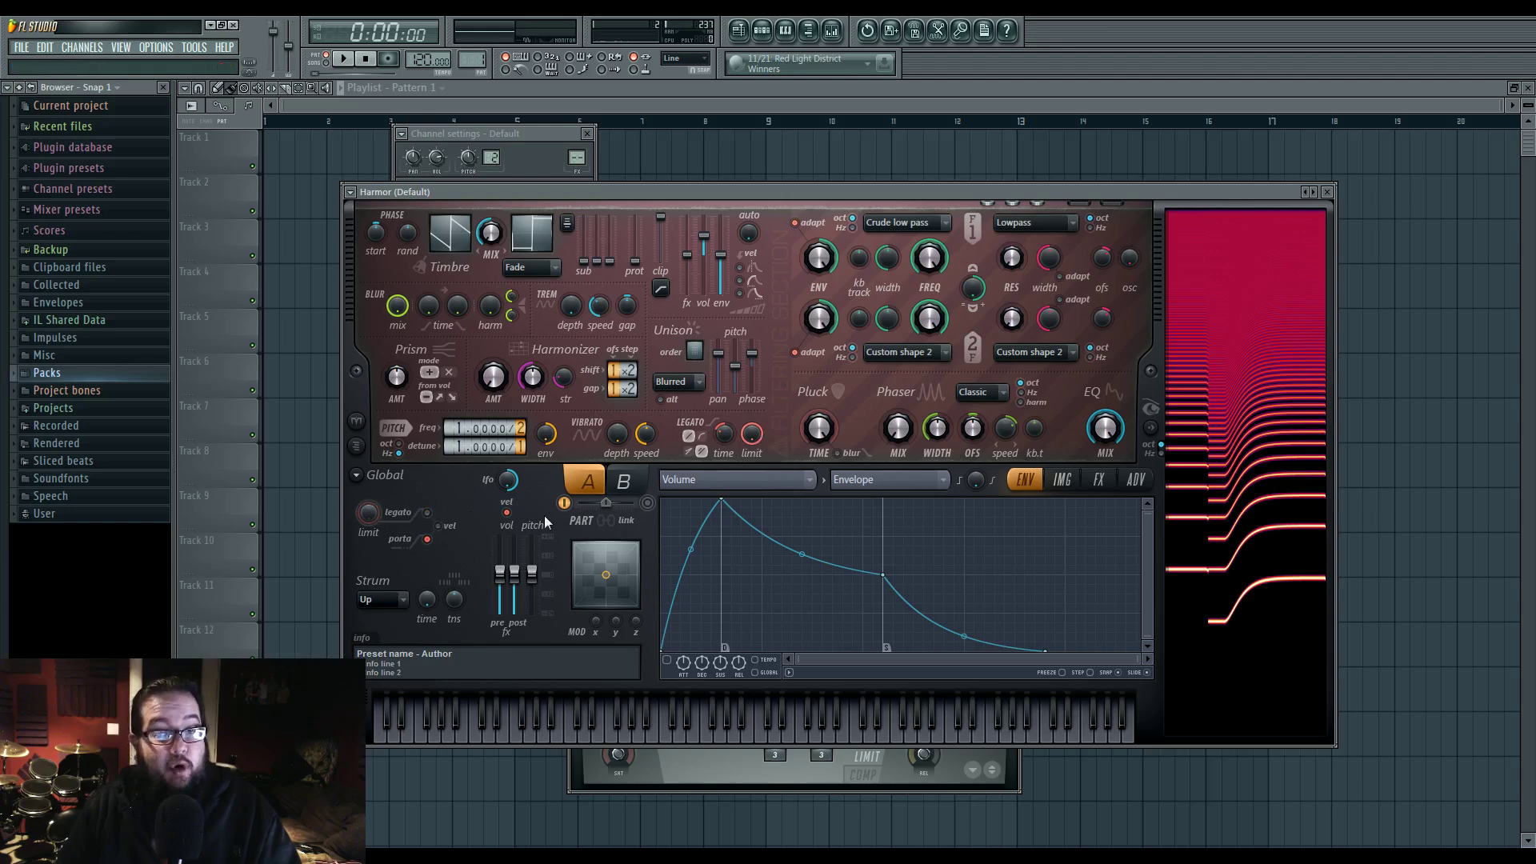
{"action": "left_click", "coordinate": [720, 732]}
{"action": "left_click", "coordinate": [816, 731]}
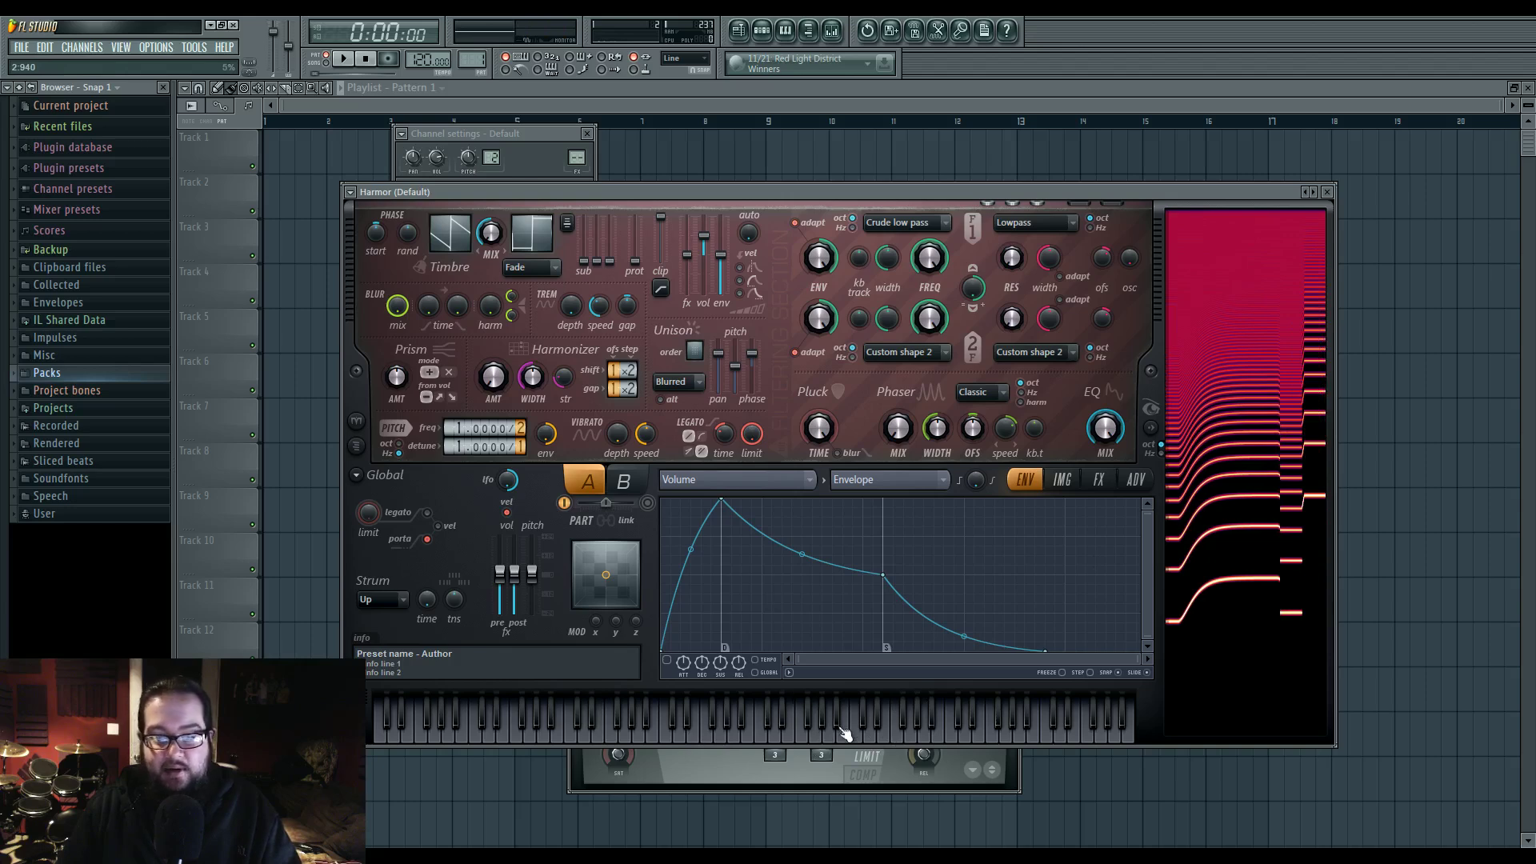
{"action": "key", "text": "c"}
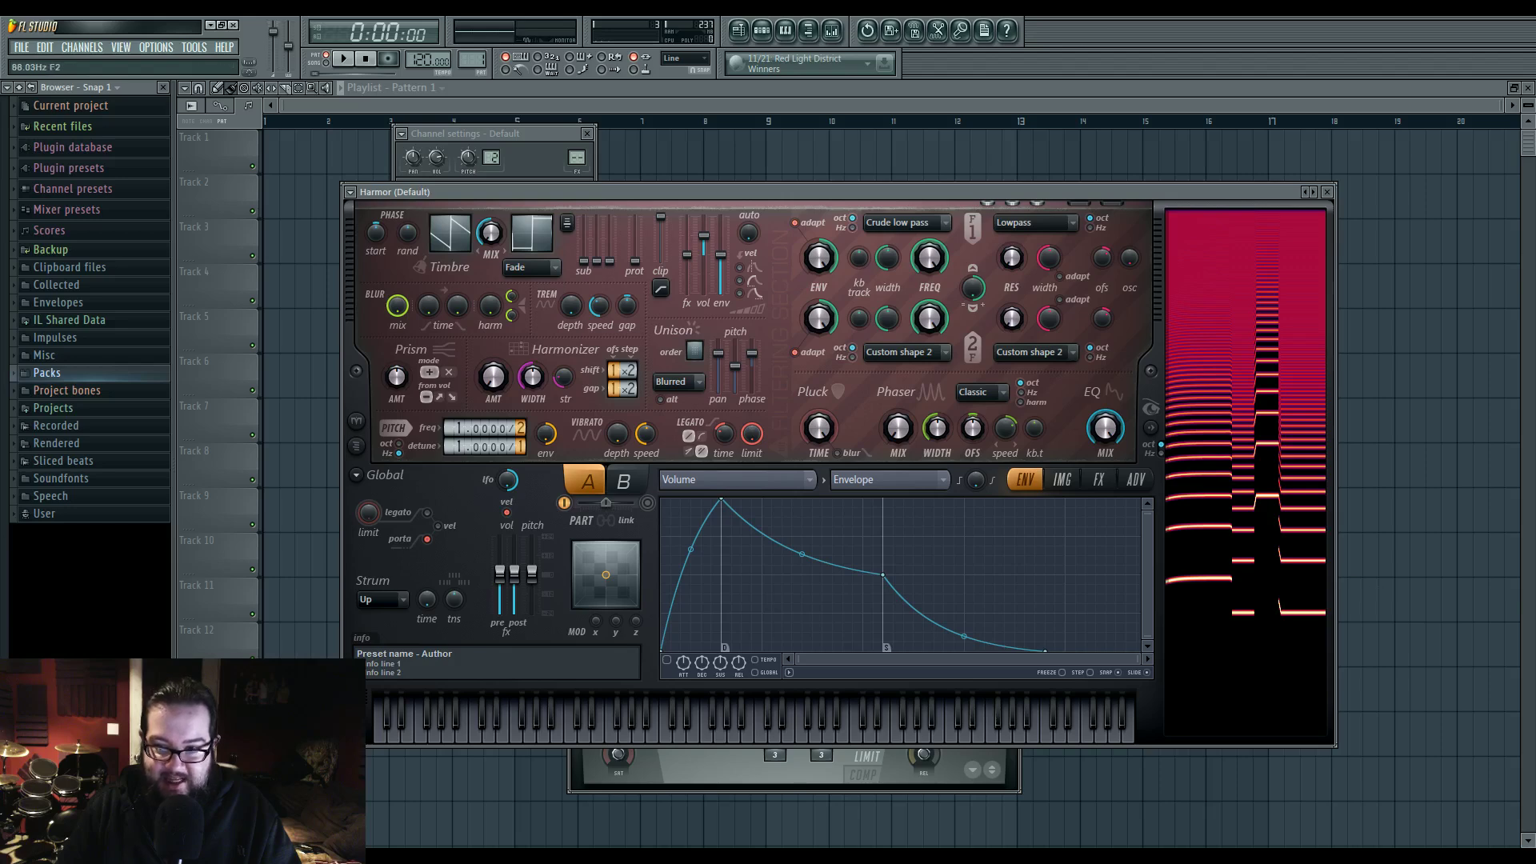
Audition portamento by playing keys up to the highest octave and back toward the middle of the keyboard
{"action": "mouse_move", "coordinate": [899, 735]}
{"action": "left_mouse_down"}
{"action": "mouse_move", "coordinate": [774, 734]}
{"action": "mouse_move", "coordinate": [852, 736]}
{"action": "left_mouse_up"}
{"action": "left_click", "coordinate": [965, 733]}
{"action": "left_click", "coordinate": [1005, 732]}
{"action": "left_click", "coordinate": [1073, 729]}
{"action": "left_click", "coordinate": [1073, 728]}
{"action": "left_click", "coordinate": [1101, 729]}
{"action": "left_click", "coordinate": [970, 730]}
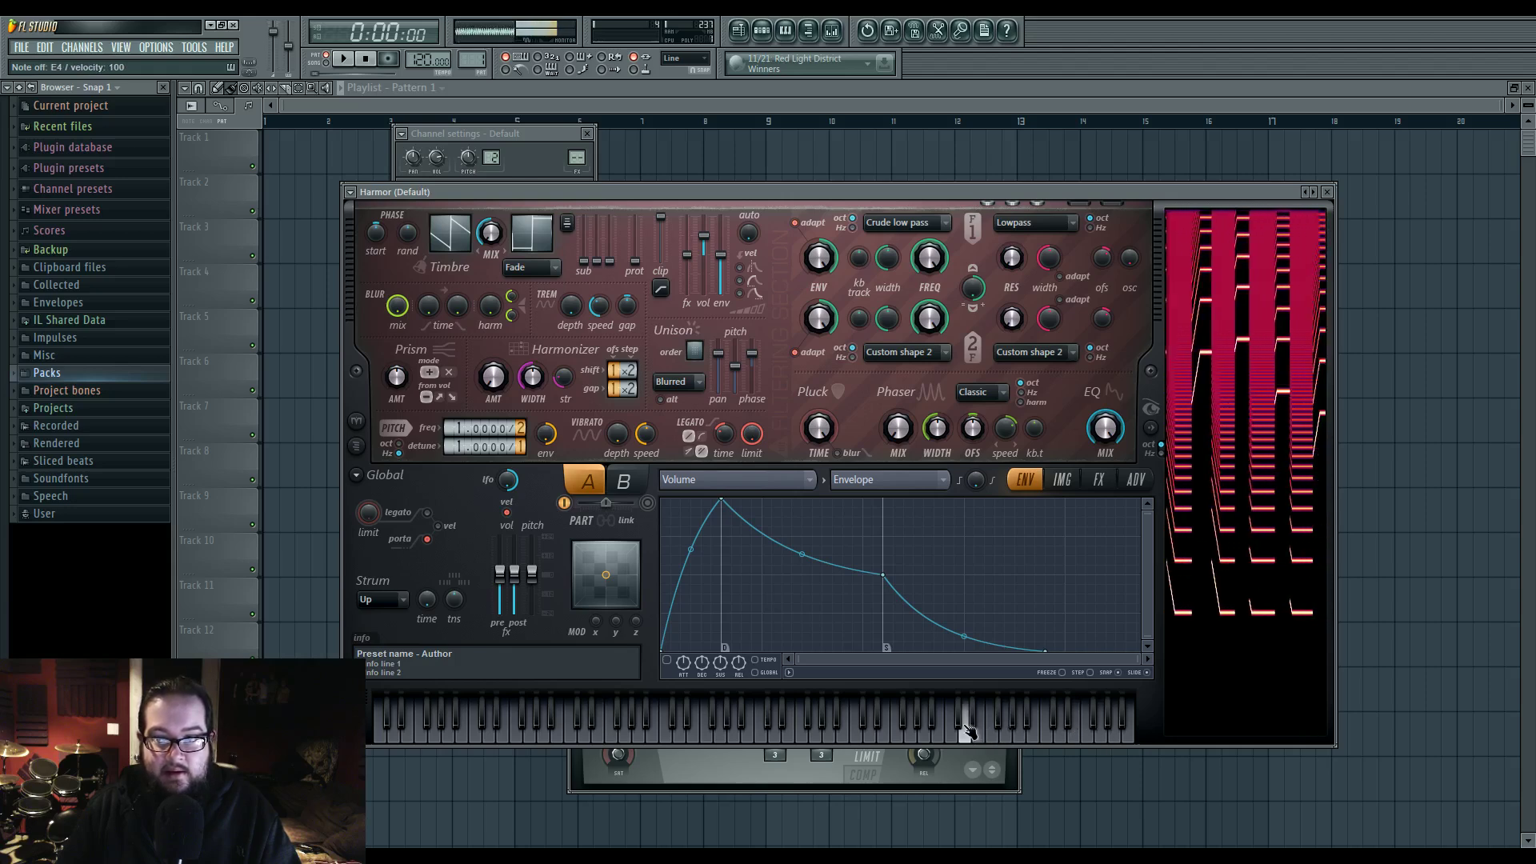
{"action": "left_click", "coordinate": [875, 730]}
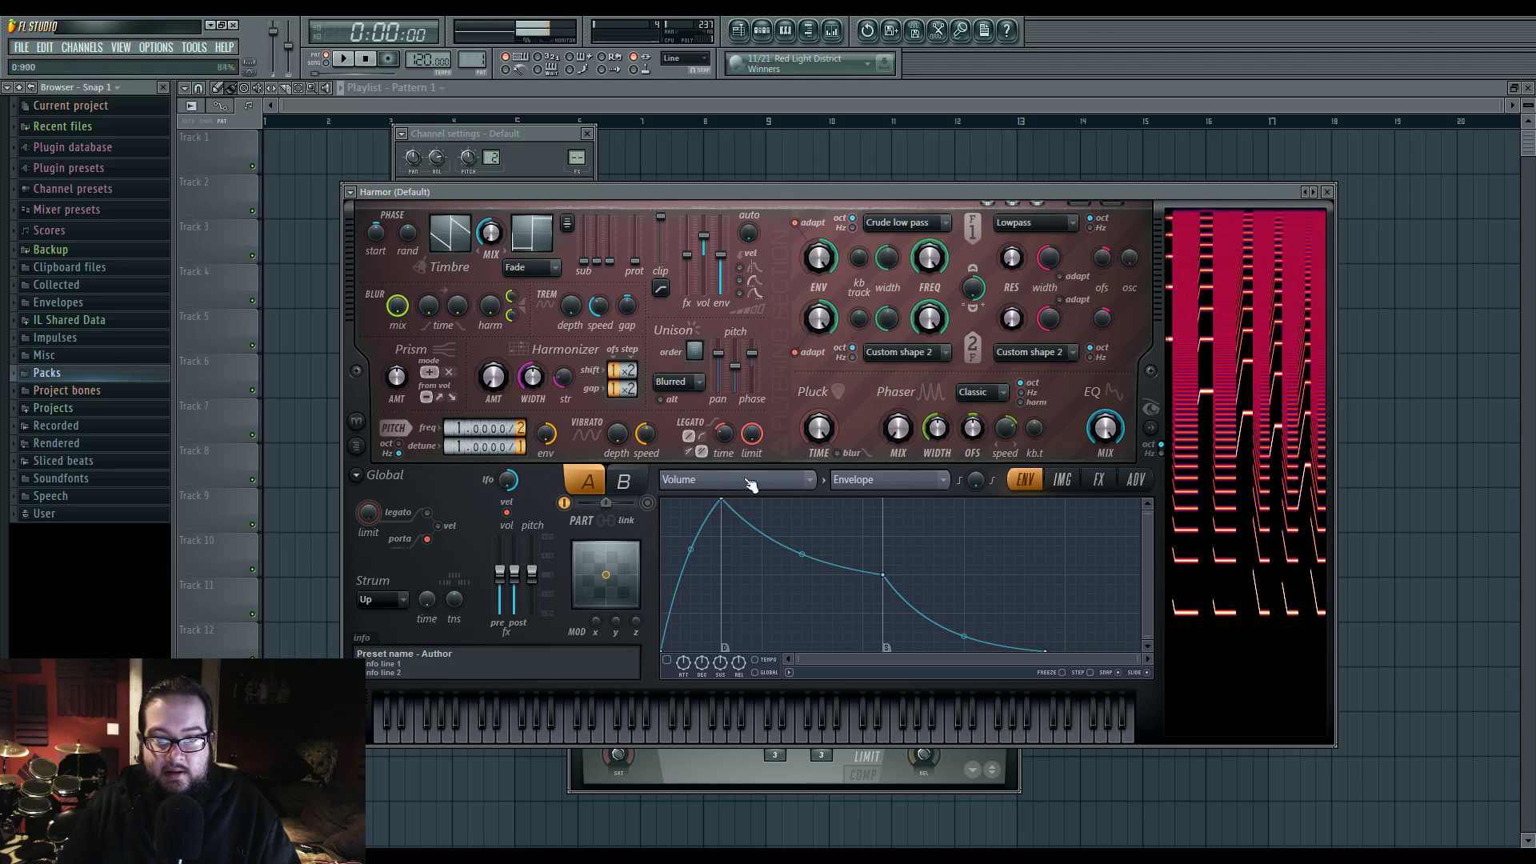
Set the slide time to 1000 ms and audition slow portamento between the low C and mid-keyboard notes
{"action": "left_click", "coordinate": [725, 442]}
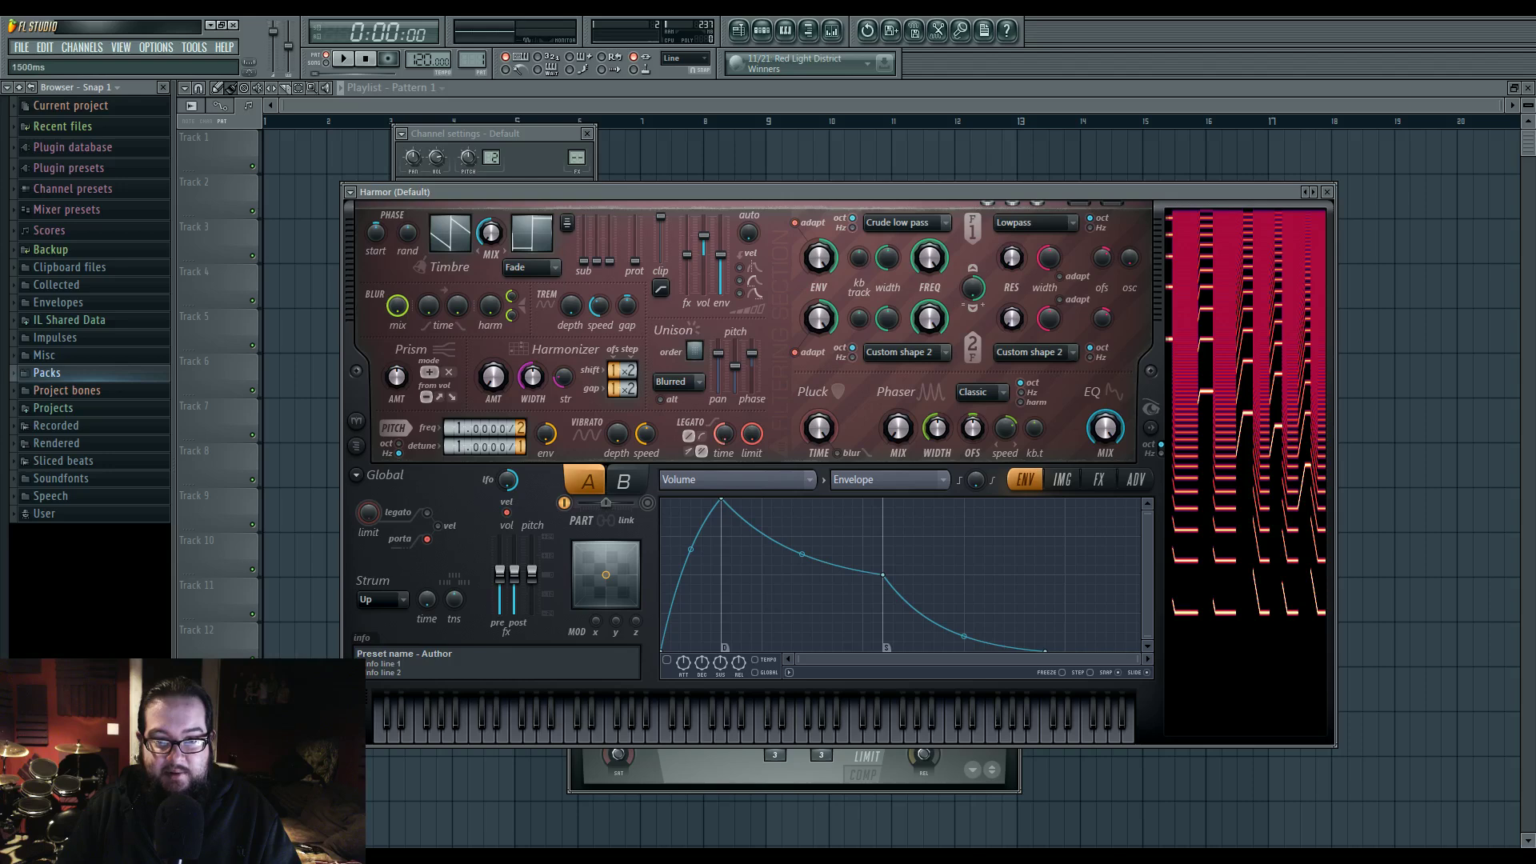
{"action": "key", "text": "c"}
{"action": "left_click", "coordinate": [811, 728]}
{"action": "left_click", "coordinate": [837, 729]}
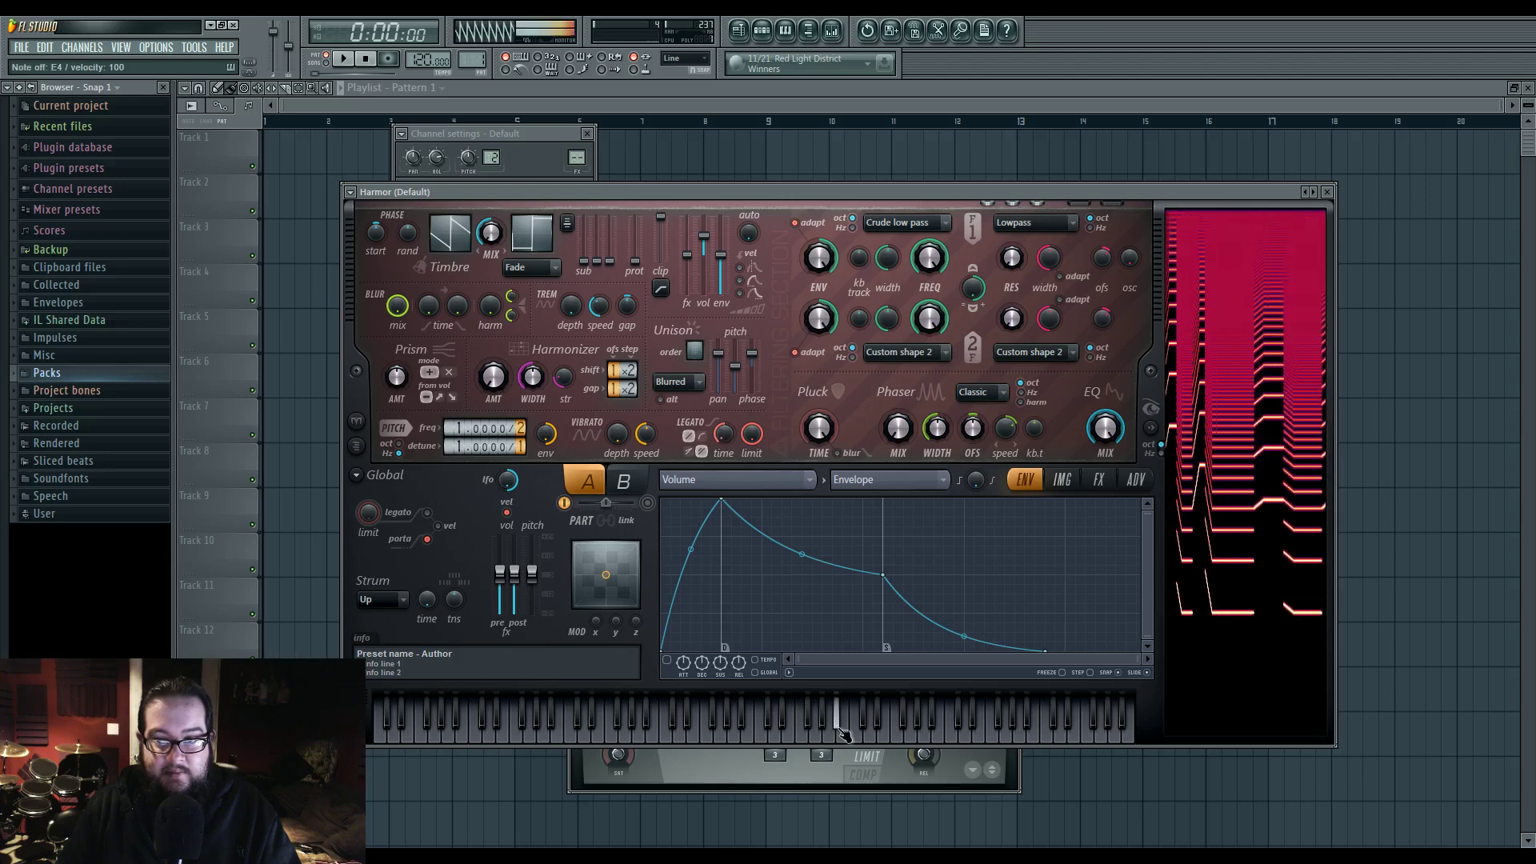
{"action": "key", "text": "c"}
{"action": "left_click", "coordinate": [781, 726]}
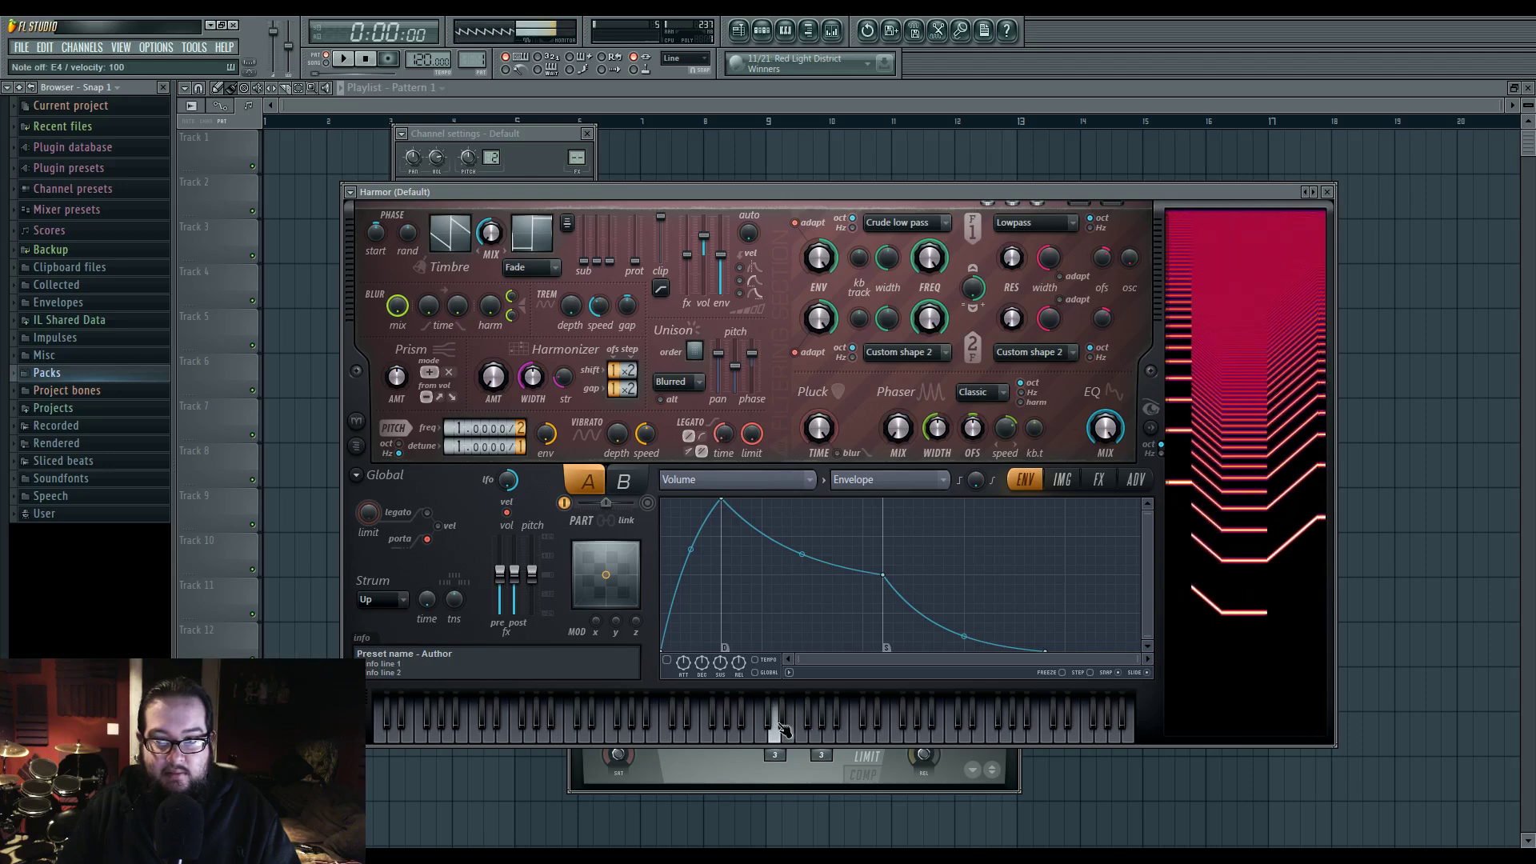
{"action": "key", "text": "c"}
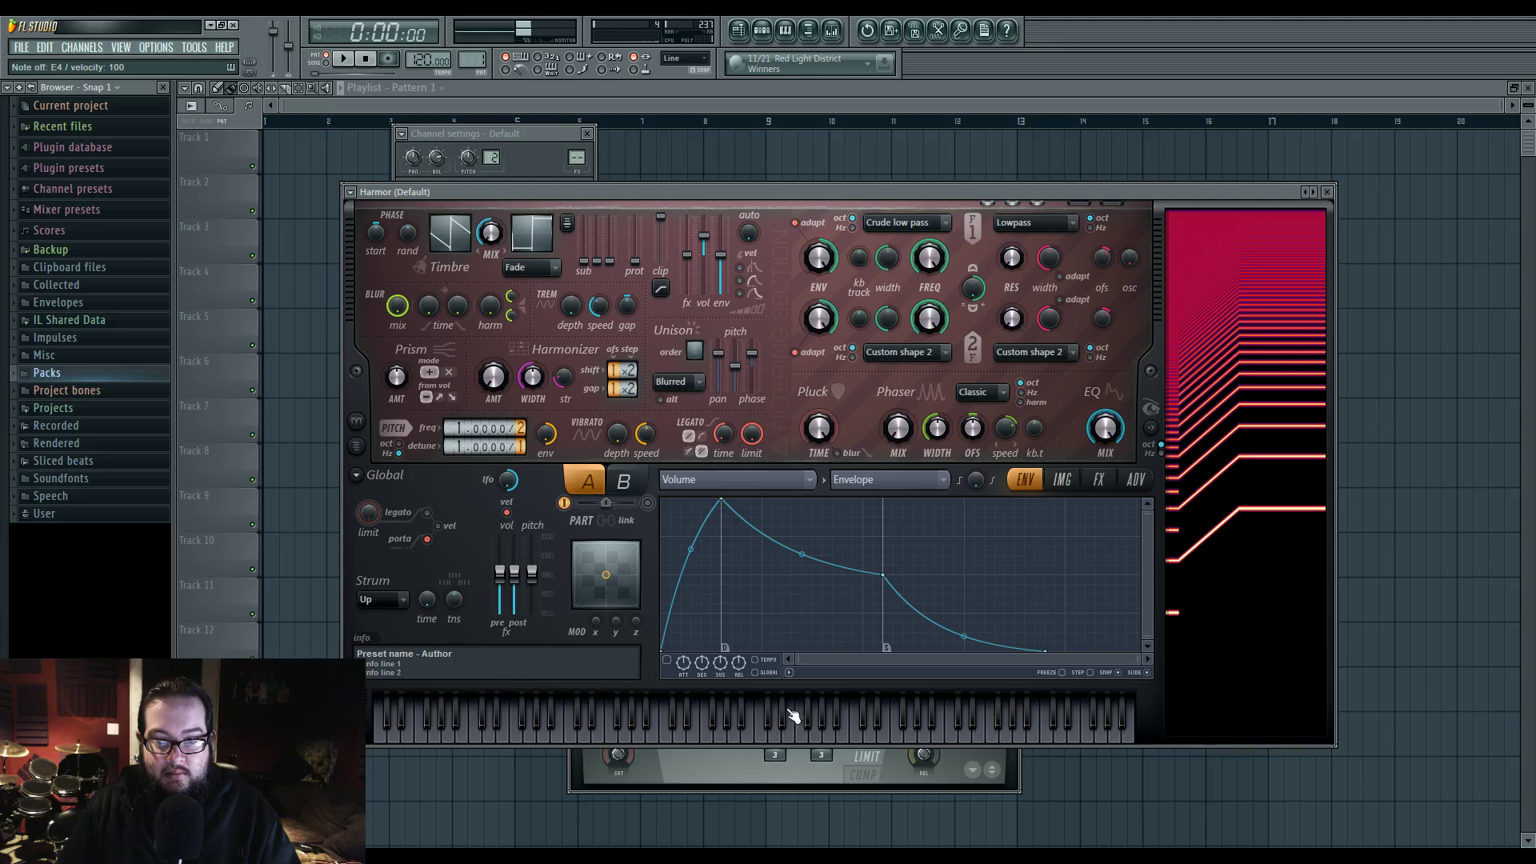
{"action": "left_click", "coordinate": [790, 715]}
{"action": "left_click", "coordinate": [792, 714]}
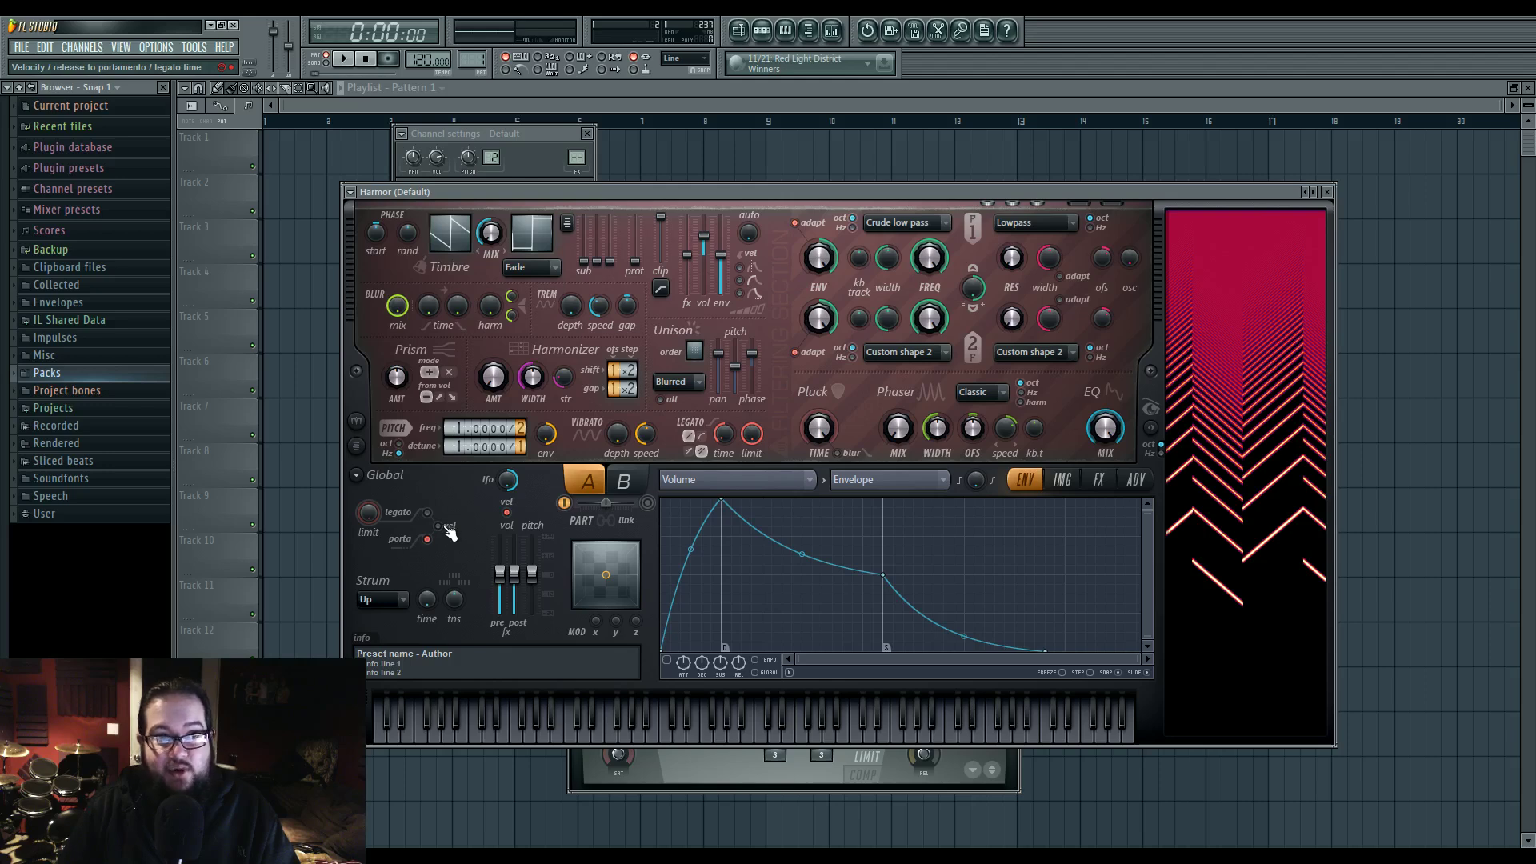
Make velocity control the portamento time instead of the volume, and audition slides into mid-keyboard notes at different velocities
{"action": "left_click", "coordinate": [507, 512]}
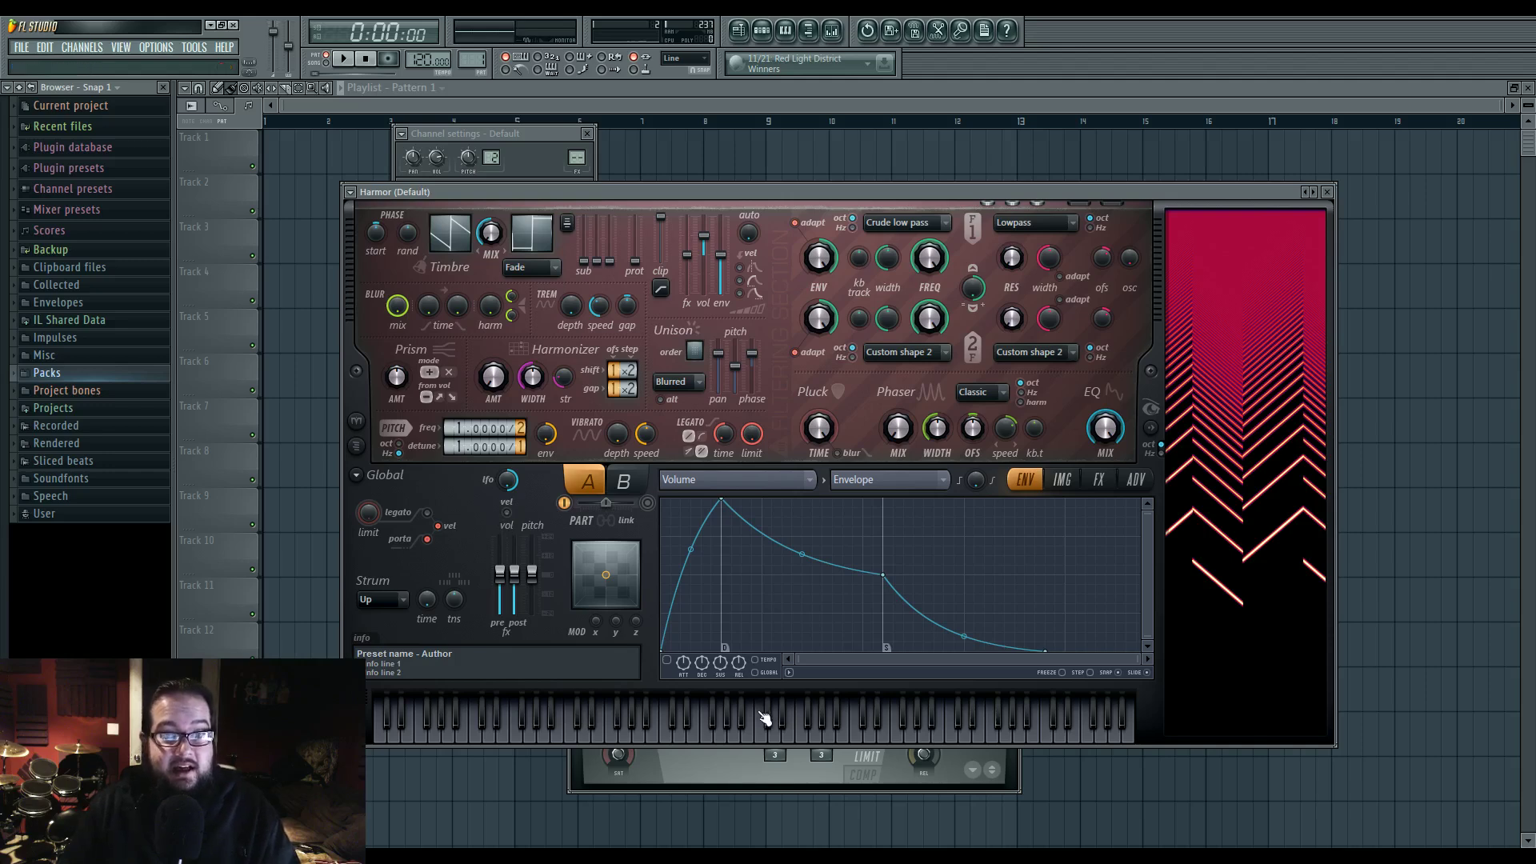
{"action": "left_click", "coordinate": [764, 714]}
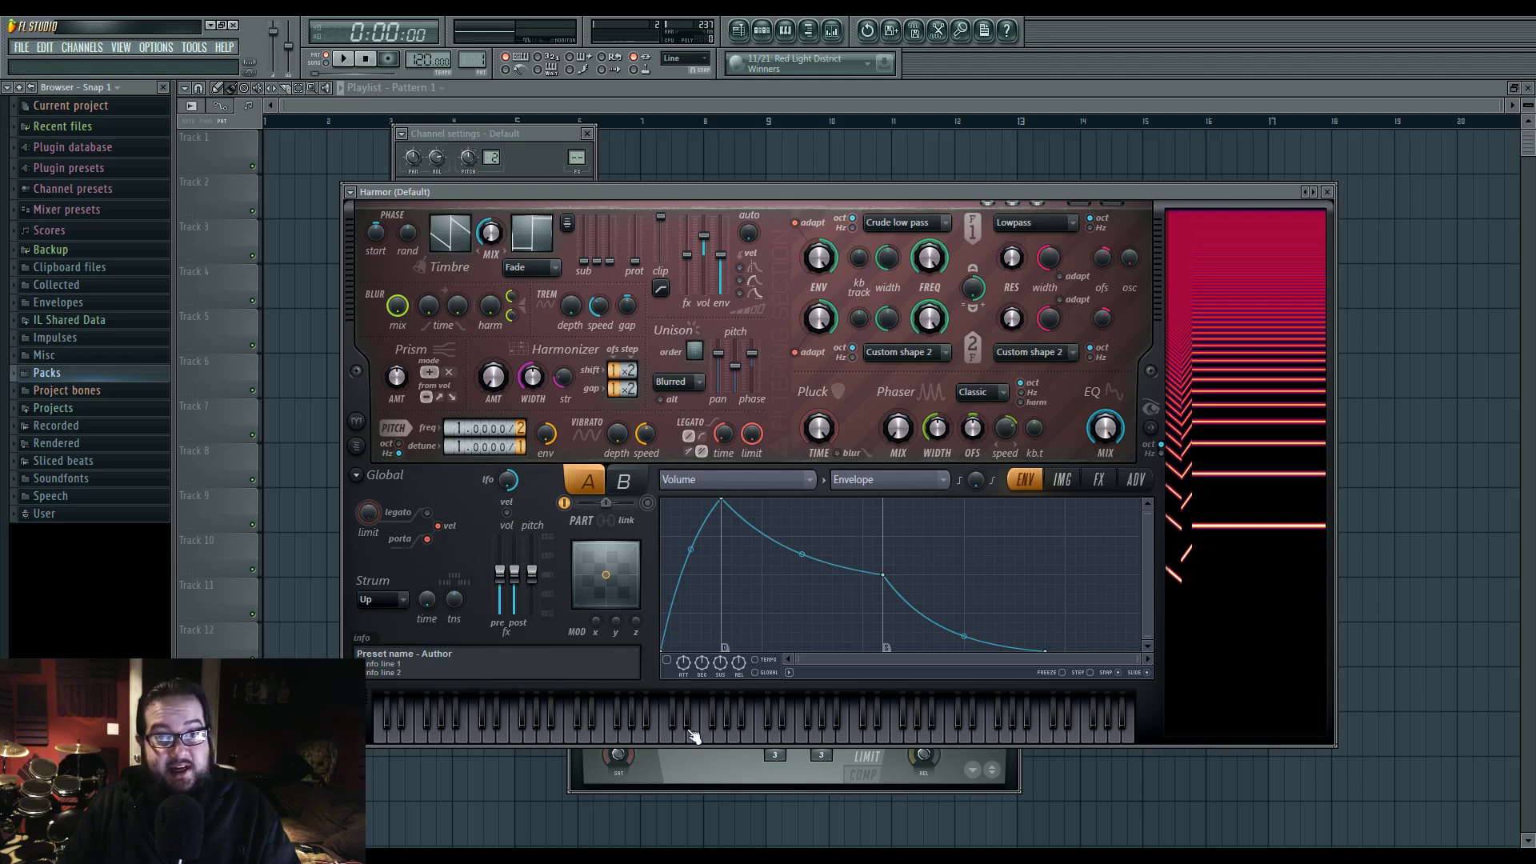
{"action": "key", "text": "c"}
{"action": "left_click", "coordinate": [830, 737]}
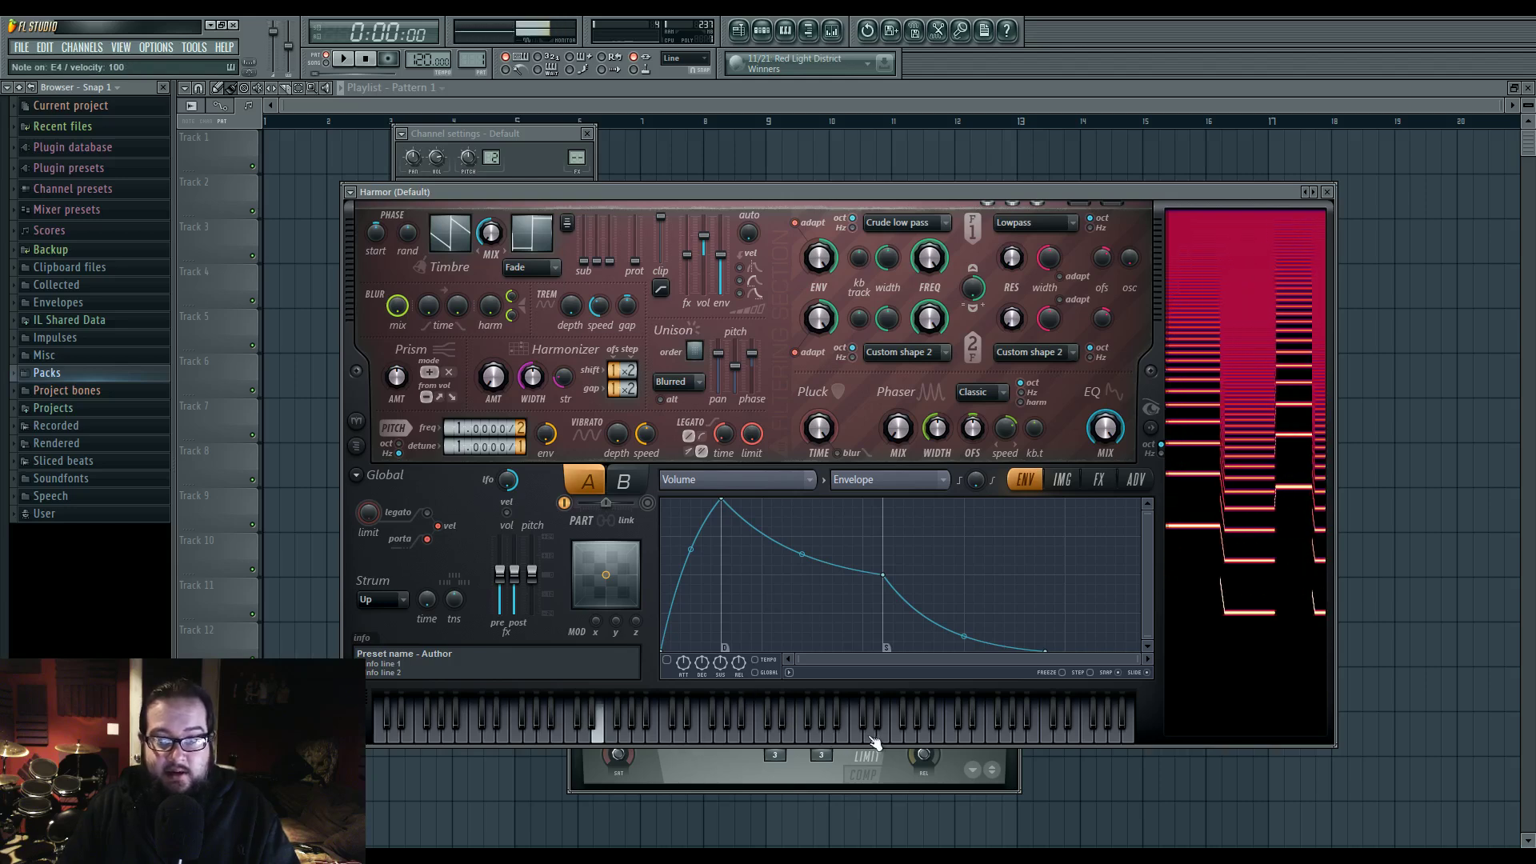
{"action": "left_click", "coordinate": [870, 731]}
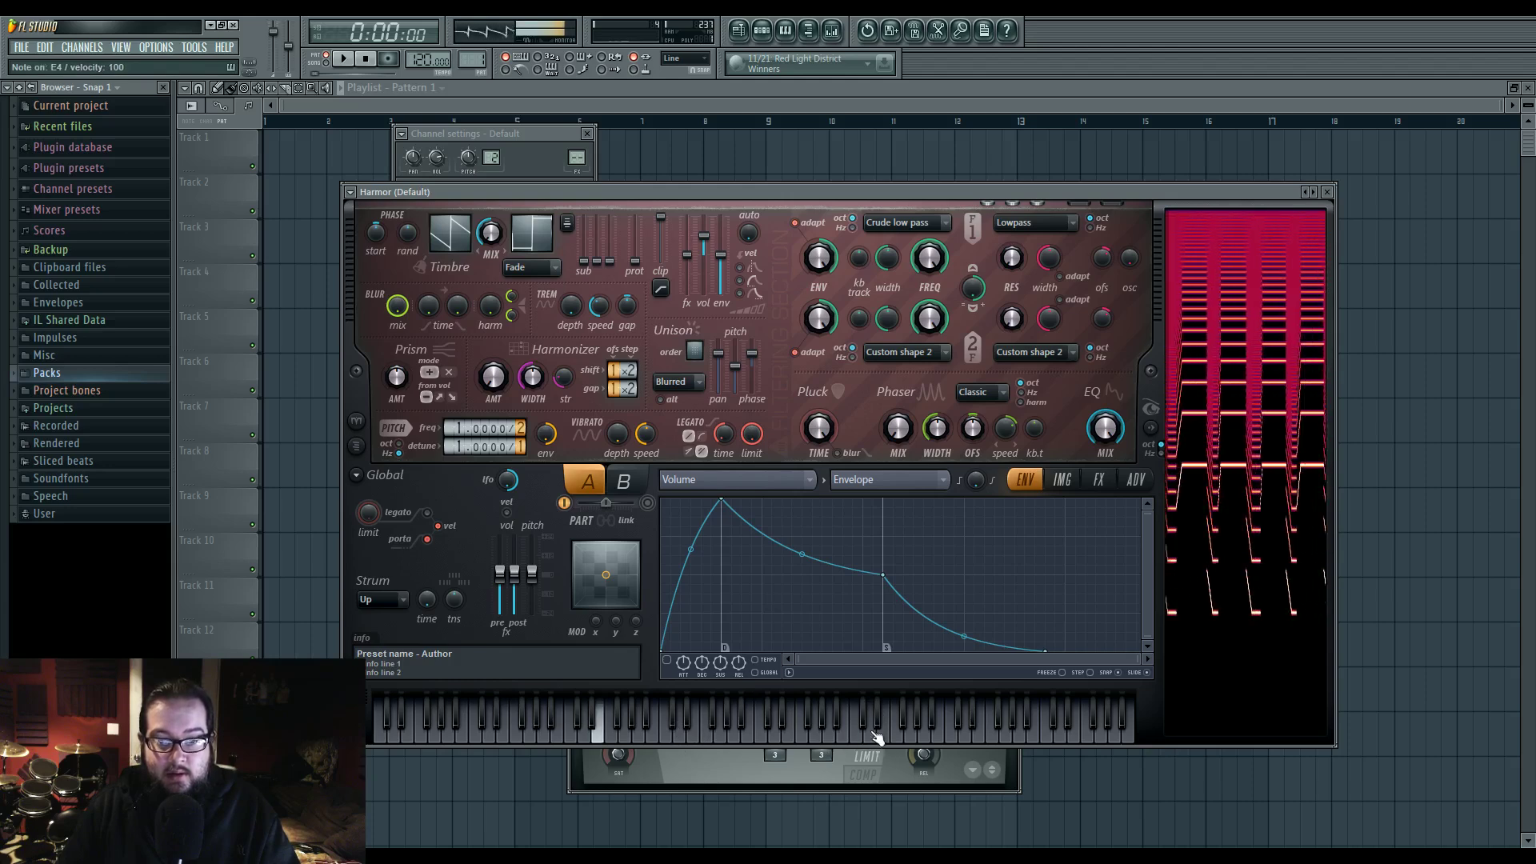
{"action": "left_click", "coordinate": [872, 716]}
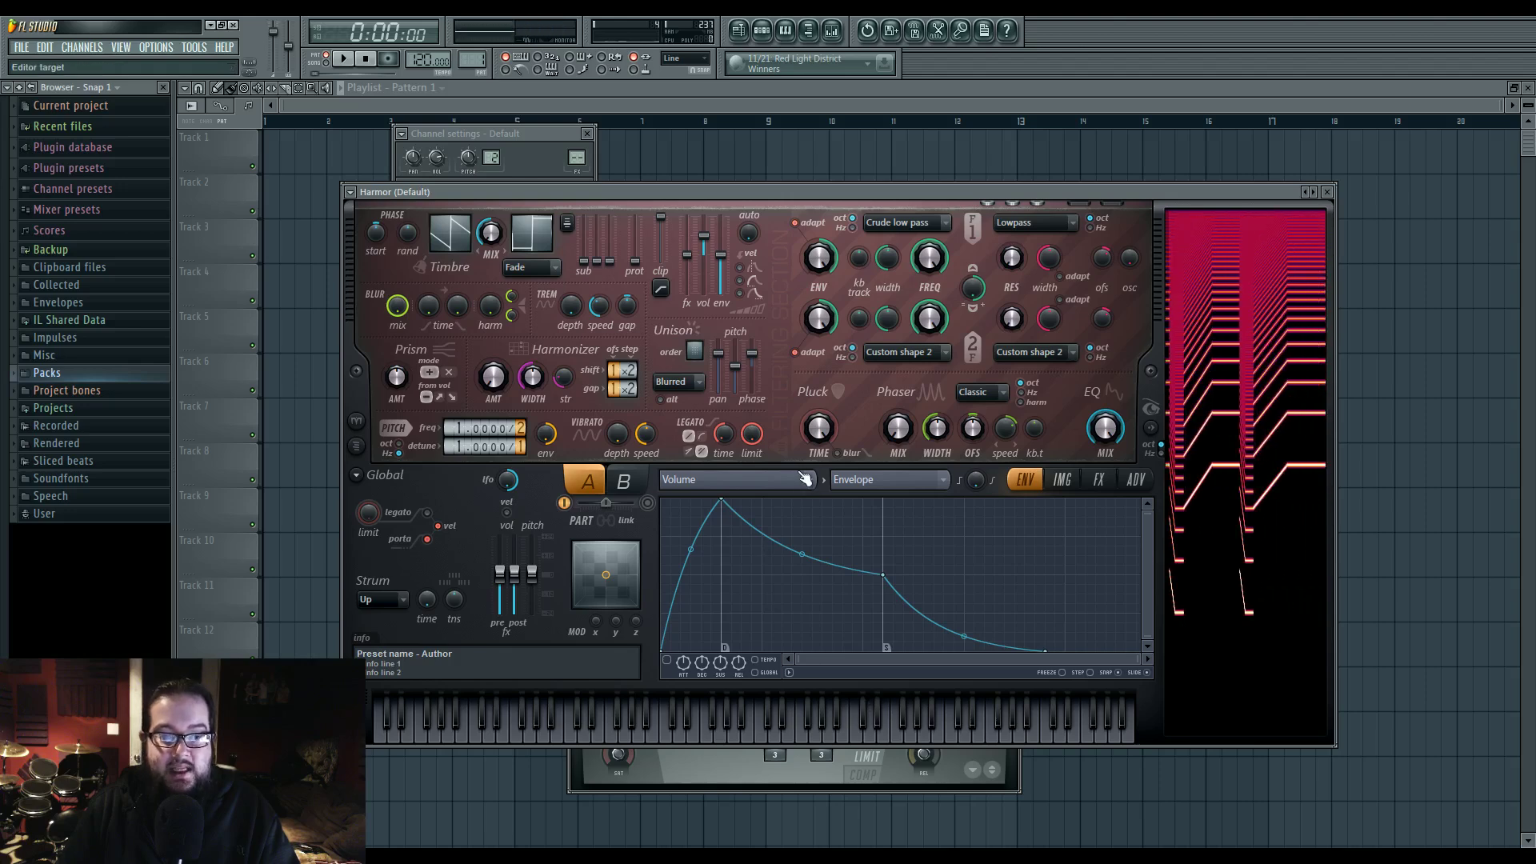
Lower the slide's pitch limit and audition it with closely spaced low notes
{"action": "left_click_drag", "start_coordinate": [756, 442], "coordinate": [752, 434]}
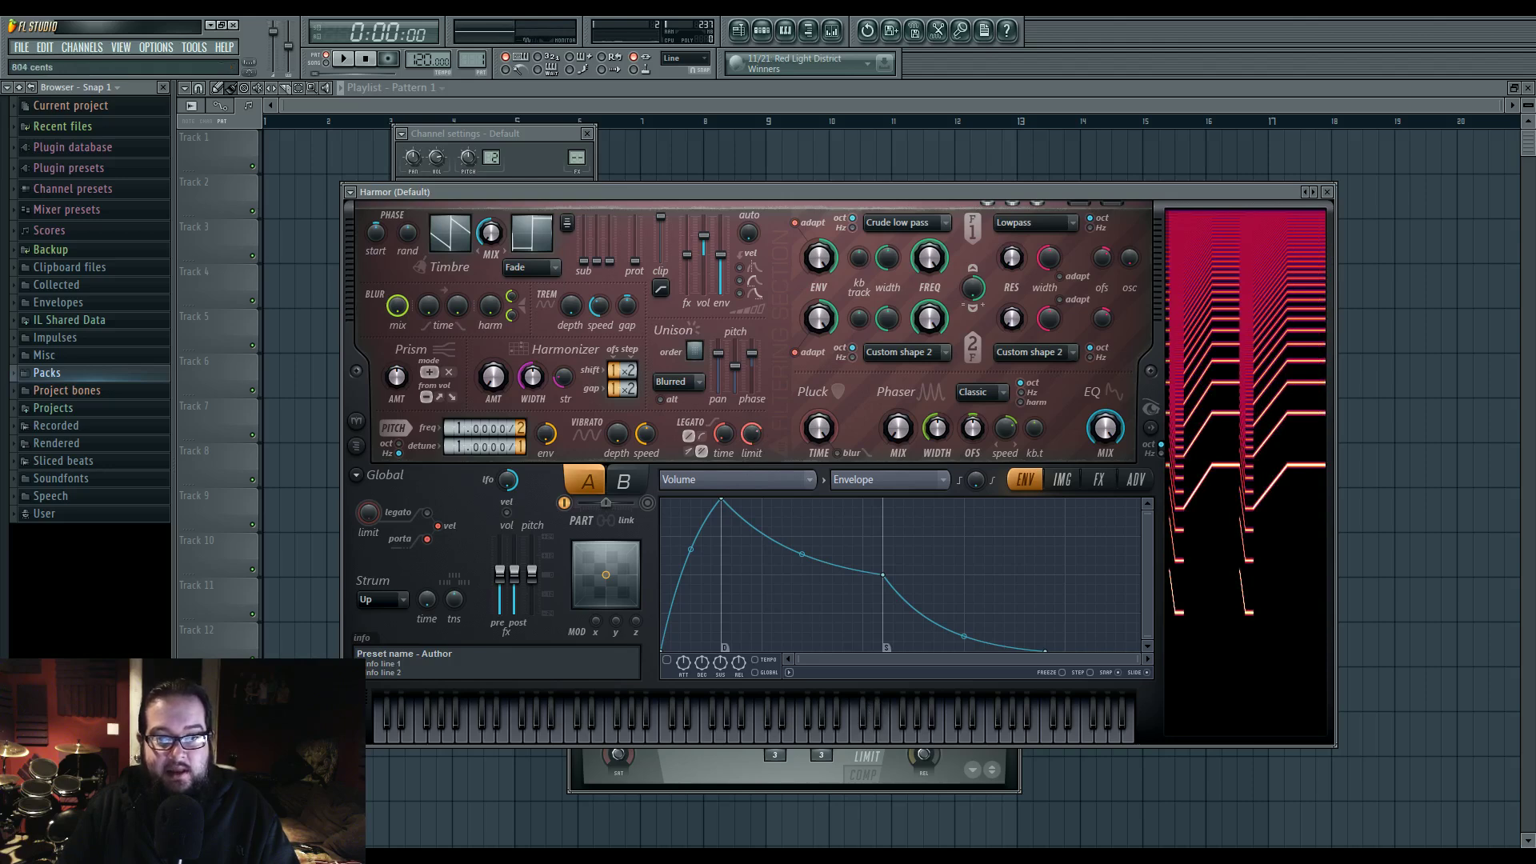
{"action": "key", "text": "c"}
{"action": "left_click", "coordinate": [639, 731]}
{"action": "left_click", "coordinate": [624, 731]}
{"action": "left_click", "coordinate": [655, 739]}
{"action": "left_click", "coordinate": [628, 731]}
{"action": "left_click", "coordinate": [637, 731]}
{"action": "left_click", "coordinate": [654, 733]}
{"action": "left_click", "coordinate": [675, 740]}
{"action": "left_click", "coordinate": [641, 737]}
{"action": "left_click", "coordinate": [639, 737]}
Audition the pitch-limited portamento with notes in the middle of the keyboard
{"action": "left_click", "coordinate": [789, 738]}
{"action": "left_click", "coordinate": [800, 737]}
{"action": "left_click", "coordinate": [838, 740]}
{"action": "left_click", "coordinate": [872, 739]}
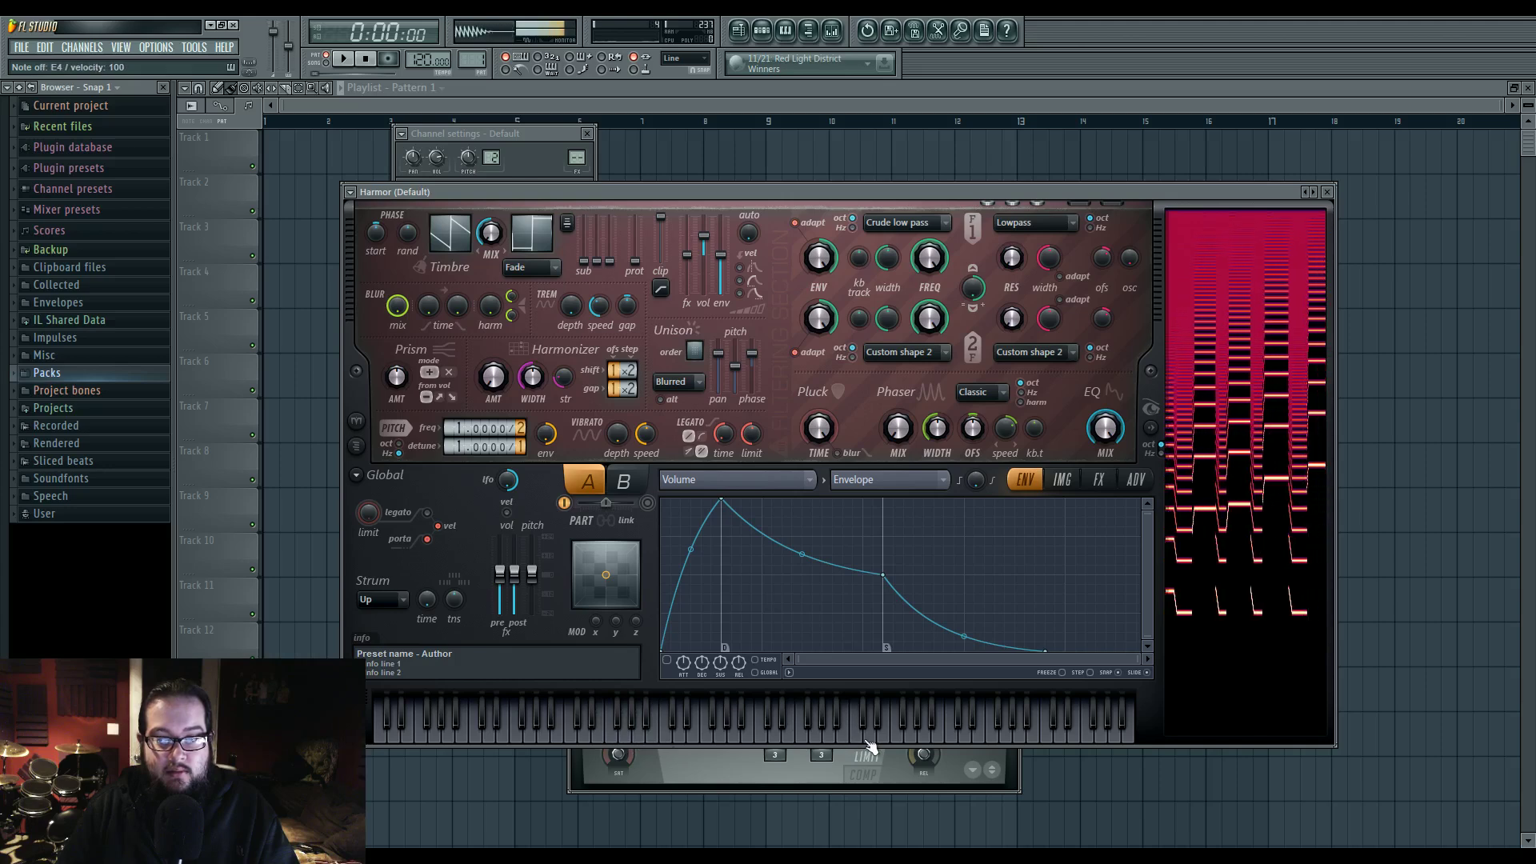
{"action": "left_click", "coordinate": [808, 740]}
{"action": "left_click", "coordinate": [898, 720]}
{"action": "left_click", "coordinate": [703, 731]}
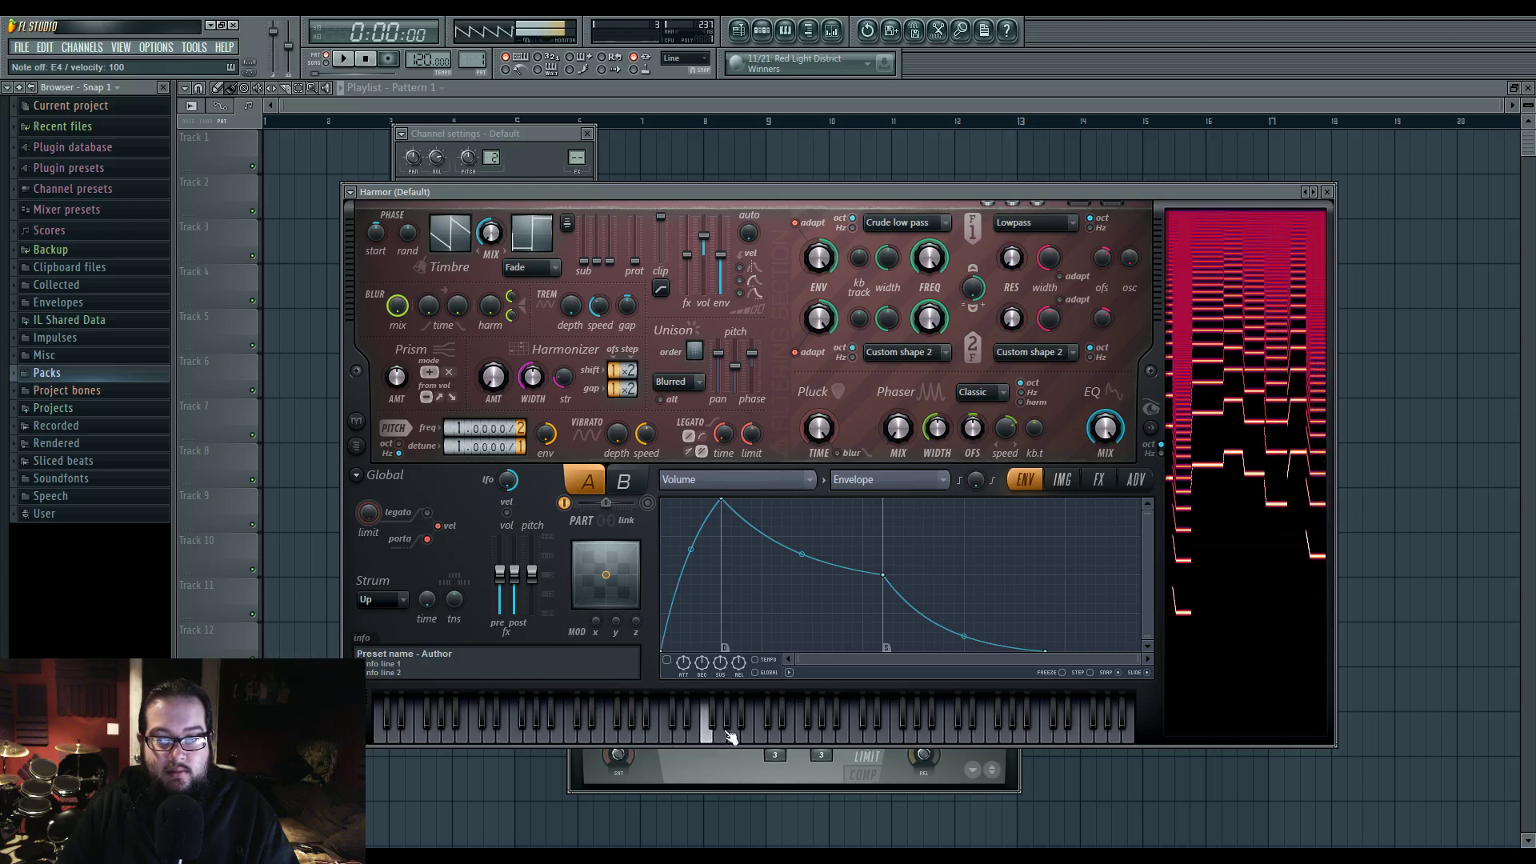
{"action": "left_click", "coordinate": [808, 730]}
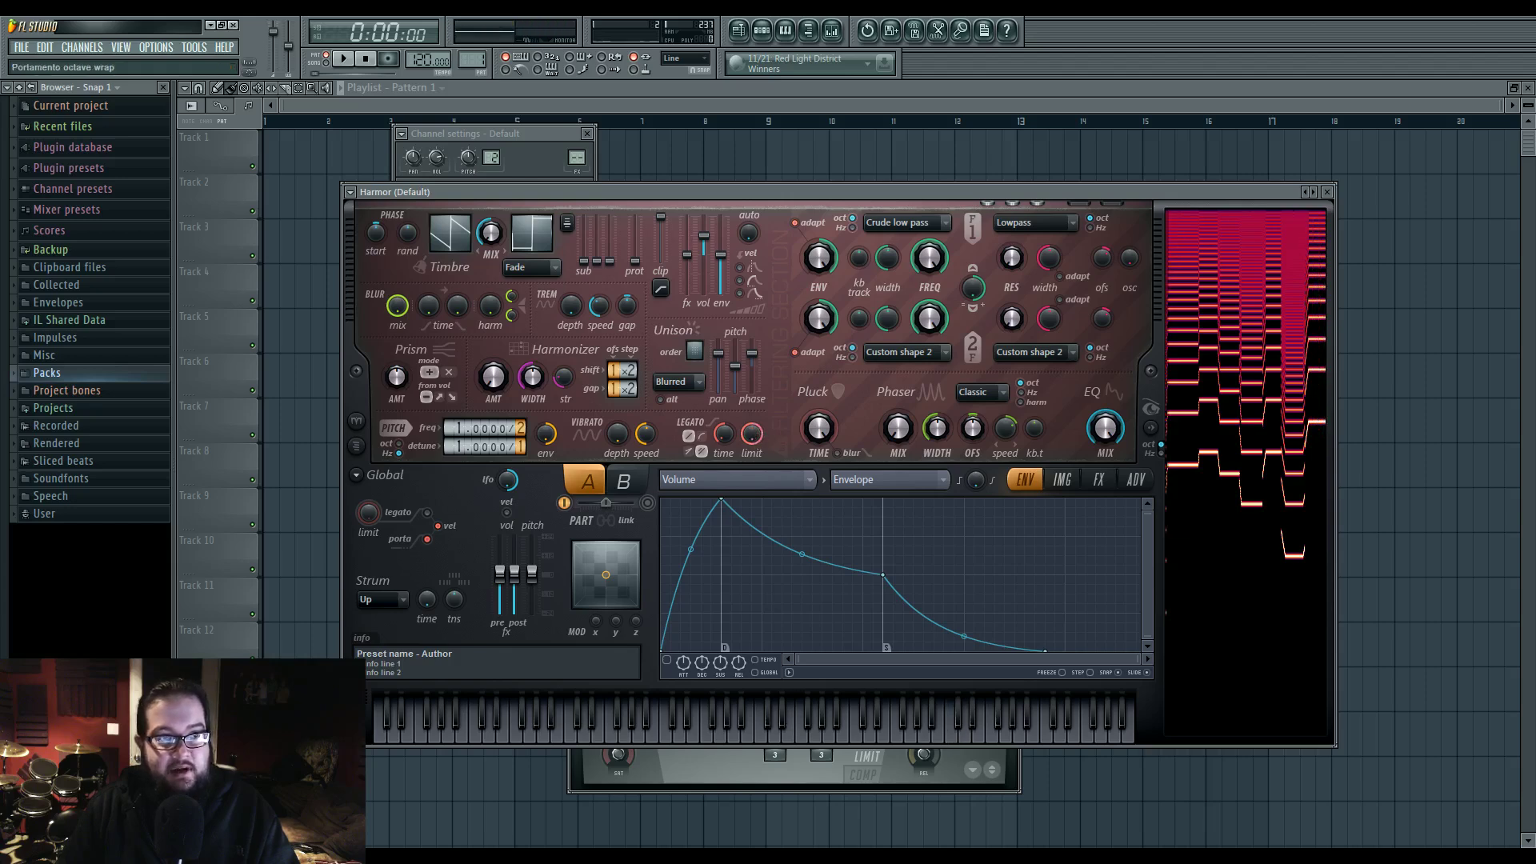
Audition velocity-controlled portamento with wide jumps from the low C to high keys, working back down to the middle range
{"action": "mouse_move", "coordinate": [744, 856]}
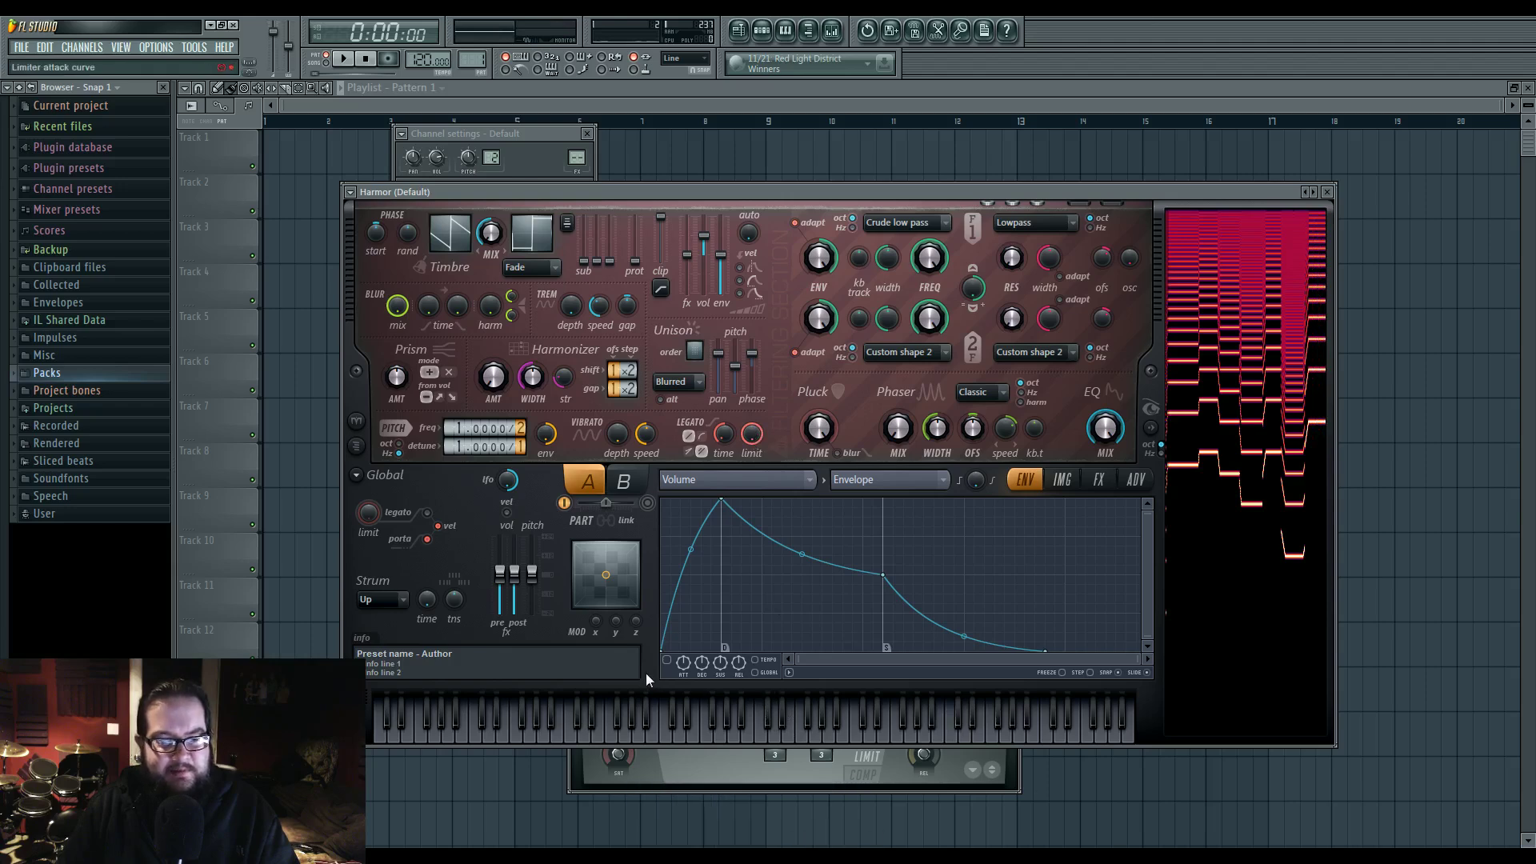
{"action": "left_click", "coordinate": [823, 726]}
{"action": "left_click", "coordinate": [597, 729]}
{"action": "left_click", "coordinate": [720, 727]}
{"action": "left_click", "coordinate": [596, 730]}
{"action": "left_click", "coordinate": [886, 730]}
{"action": "left_click", "coordinate": [1004, 724]}
{"action": "left_click", "coordinate": [933, 723]}
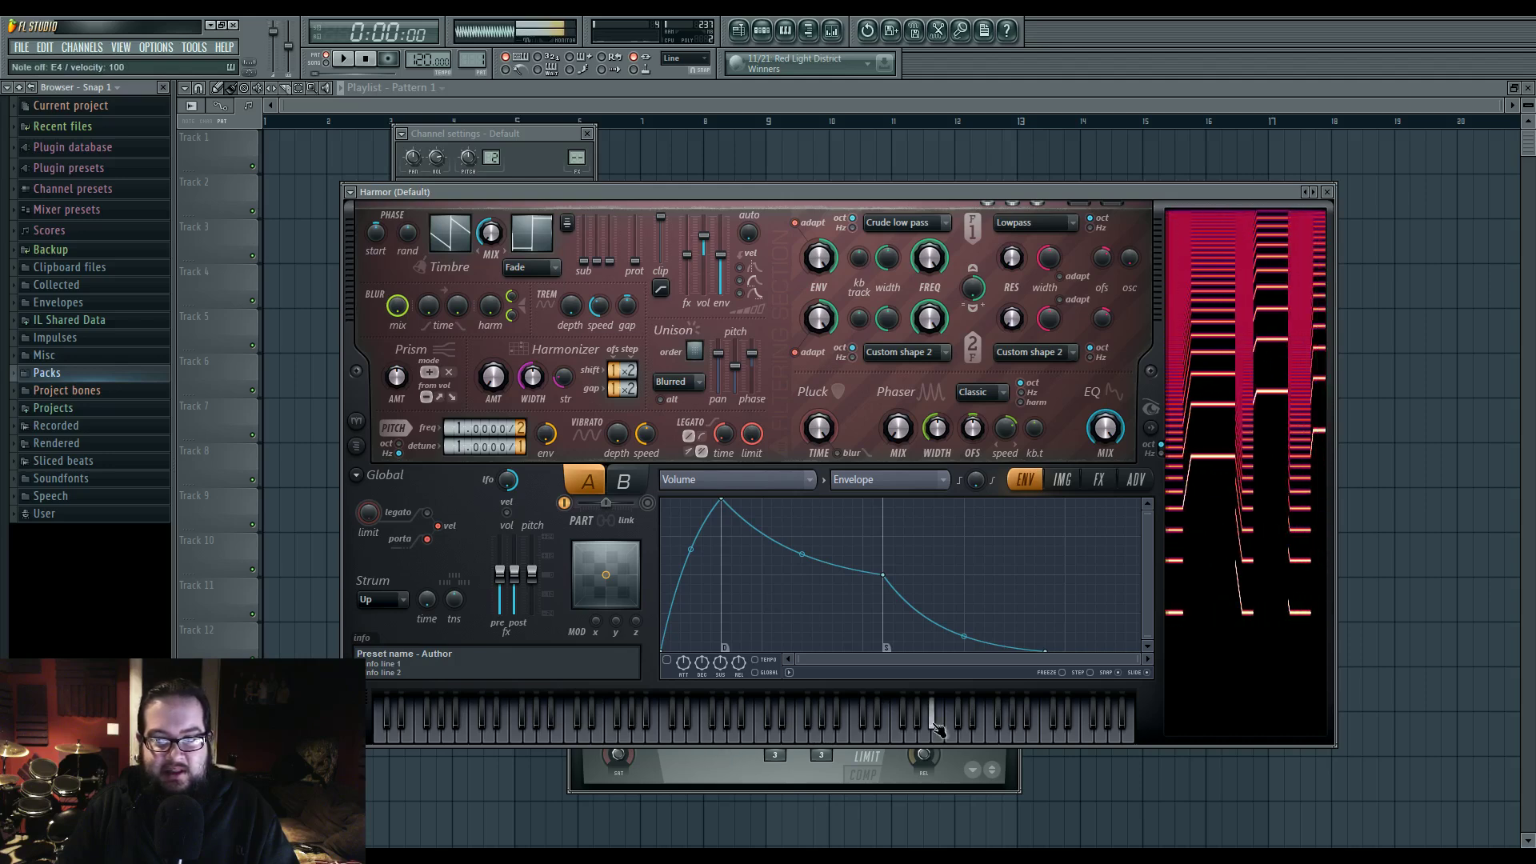
{"action": "left_click", "coordinate": [878, 722]}
{"action": "left_click", "coordinate": [854, 725]}
{"action": "left_click", "coordinate": [799, 723]}
{"action": "left_click", "coordinate": [747, 723]}
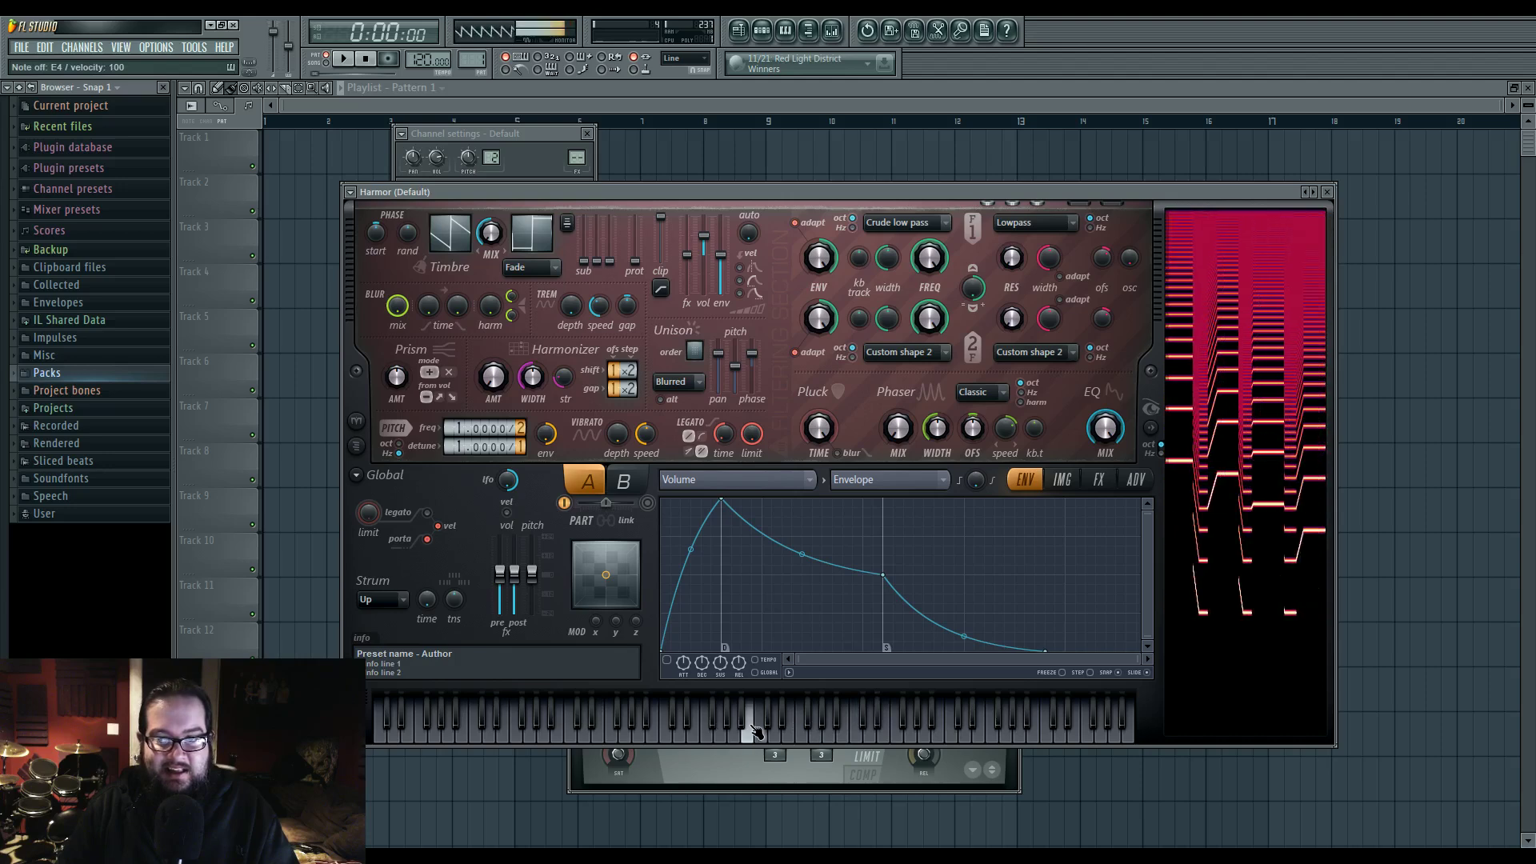
{"action": "left_click", "coordinate": [744, 730]}
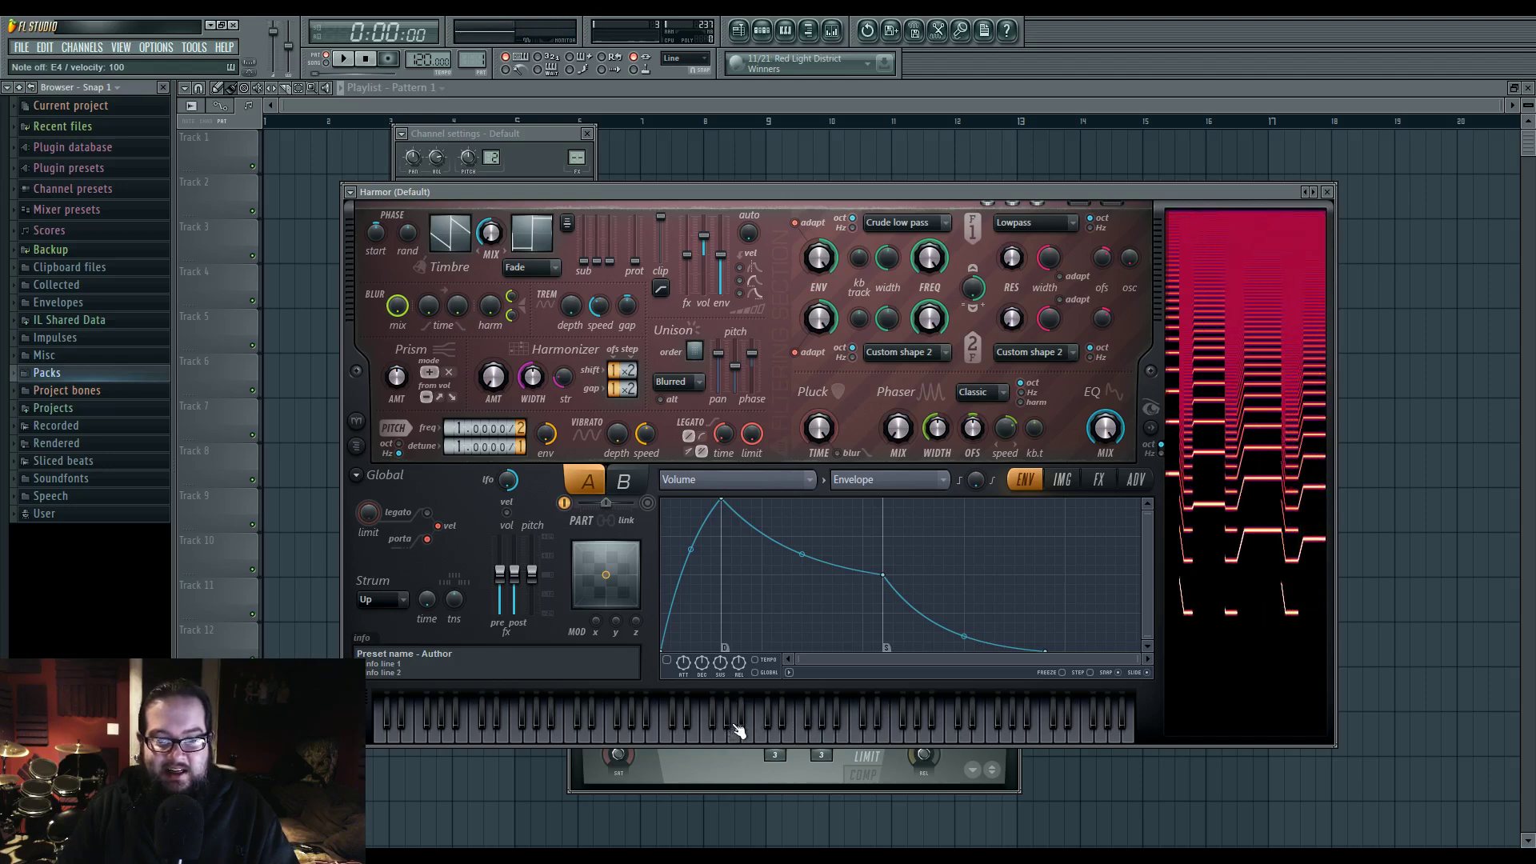
Turn off velocity control of the portamento time and audition slides between the low C and progressively lower notes
{"action": "left_click", "coordinate": [438, 526]}
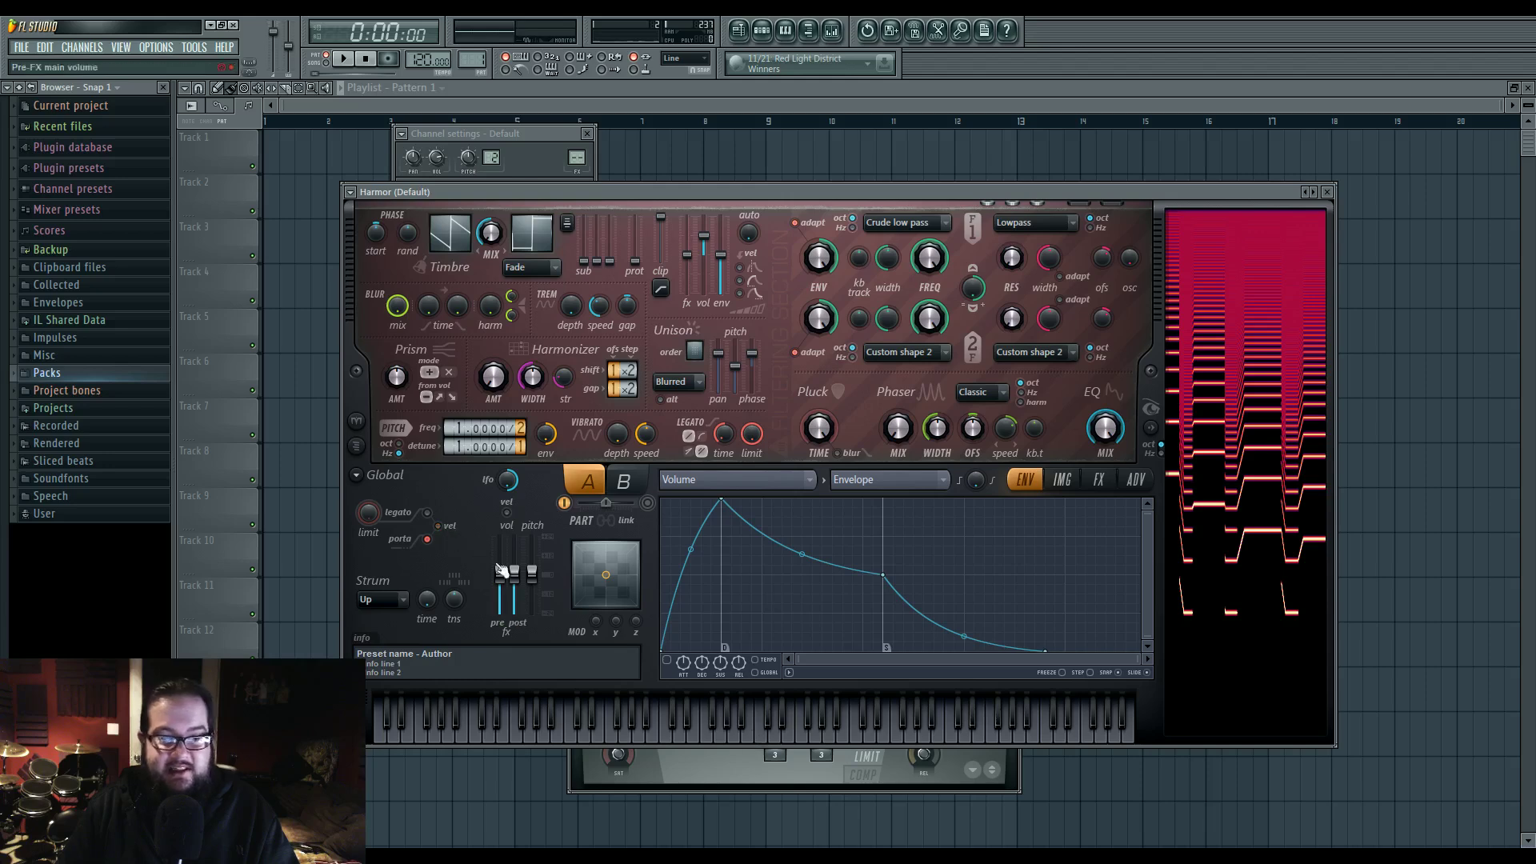
{"action": "key", "text": "c"}
{"action": "left_click", "coordinate": [780, 733]}
{"action": "key", "text": "c"}
{"action": "left_click", "coordinate": [709, 729]}
{"action": "key", "text": "c"}
{"action": "left_click", "coordinate": [676, 727]}
{"action": "left_click", "coordinate": [639, 724]}
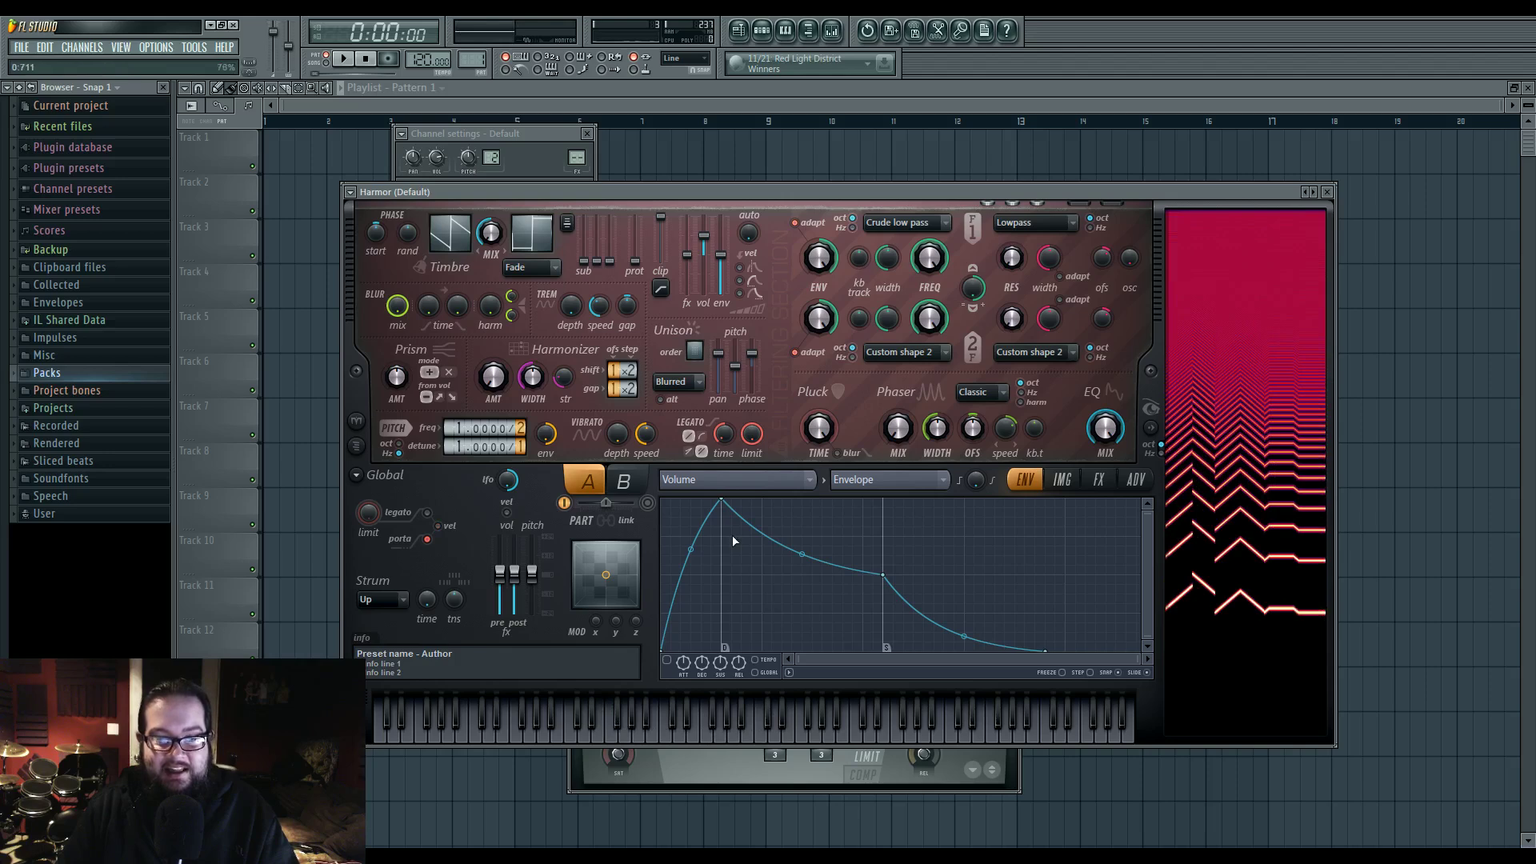
Adjust the slide's pitch limit and audition it with repeated jumps between the low C and a mid-keyboard note
{"action": "left_click_drag", "start_coordinate": [751, 433], "coordinate": [751, 436]}
{"action": "left_click", "coordinate": [598, 724]}
{"action": "left_click", "coordinate": [836, 724]}
{"action": "left_click", "coordinate": [899, 732]}
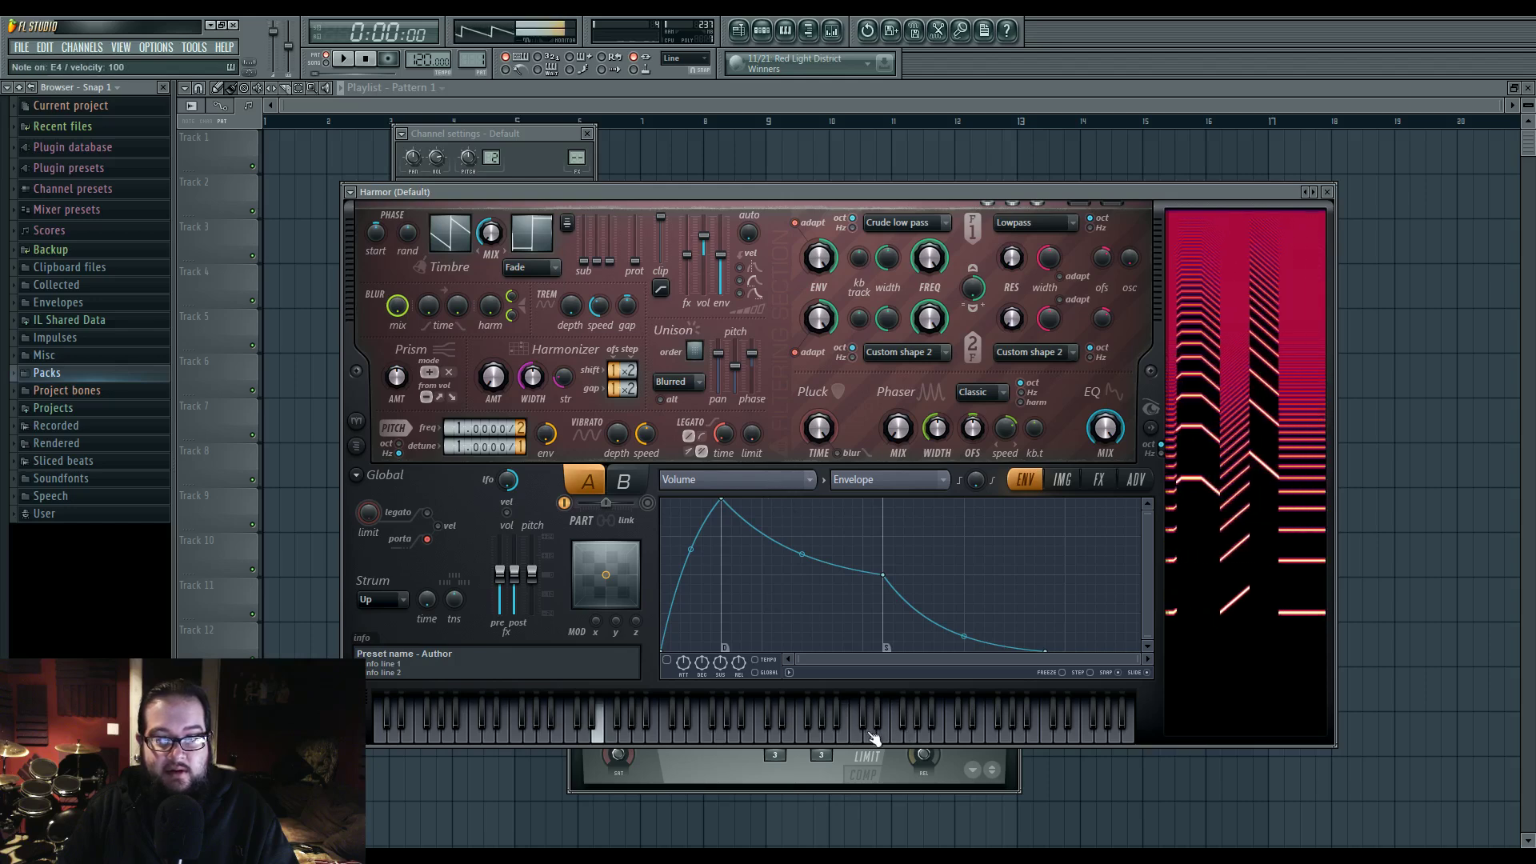
{"action": "left_click", "coordinate": [872, 735]}
{"action": "left_click", "coordinate": [872, 736]}
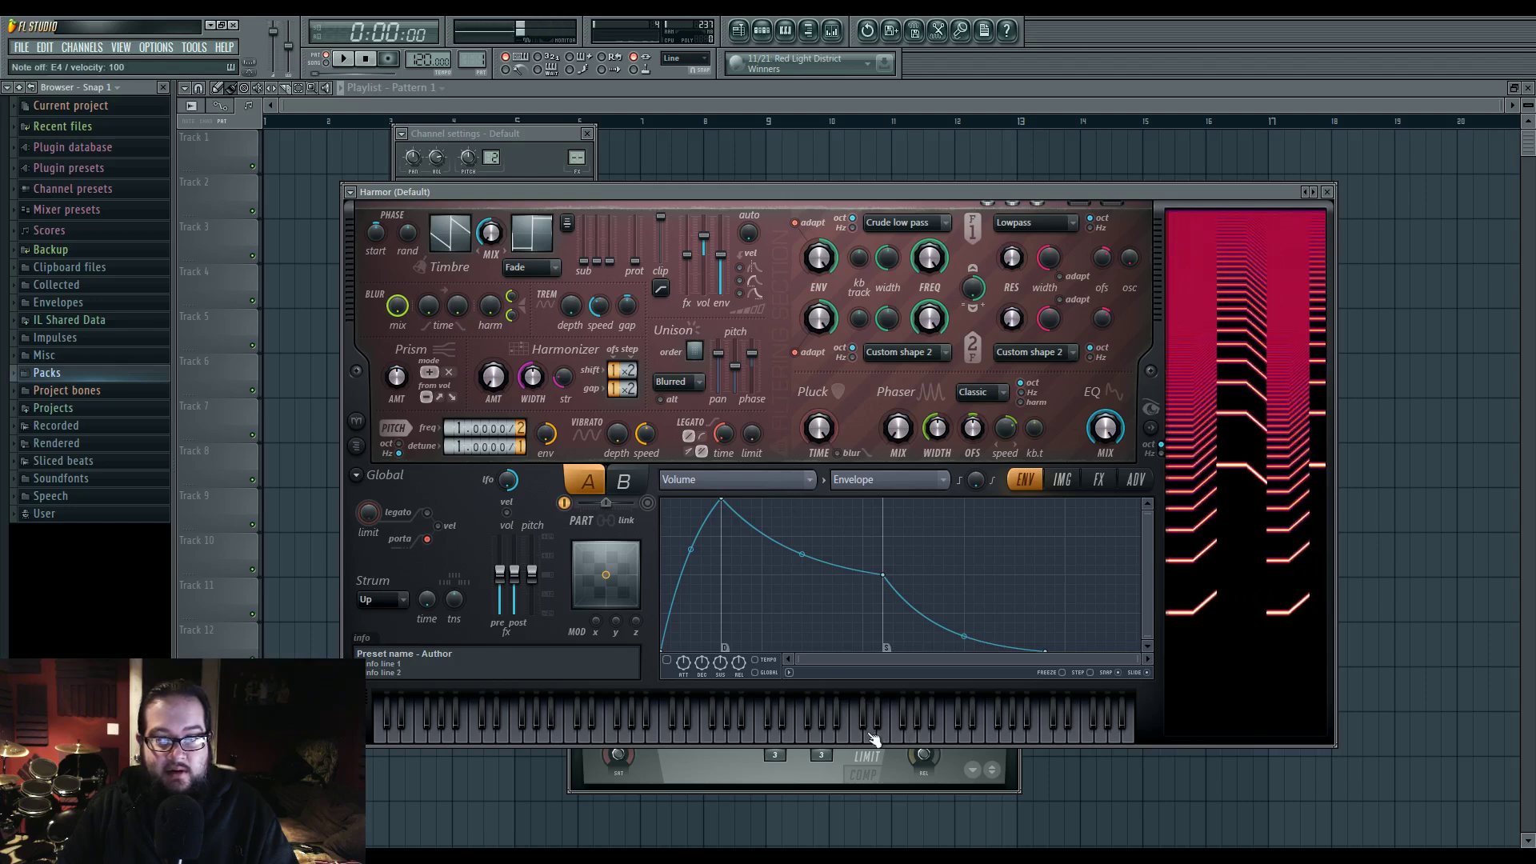
{"action": "left_click", "coordinate": [872, 736]}
{"action": "left_click", "coordinate": [872, 736]}
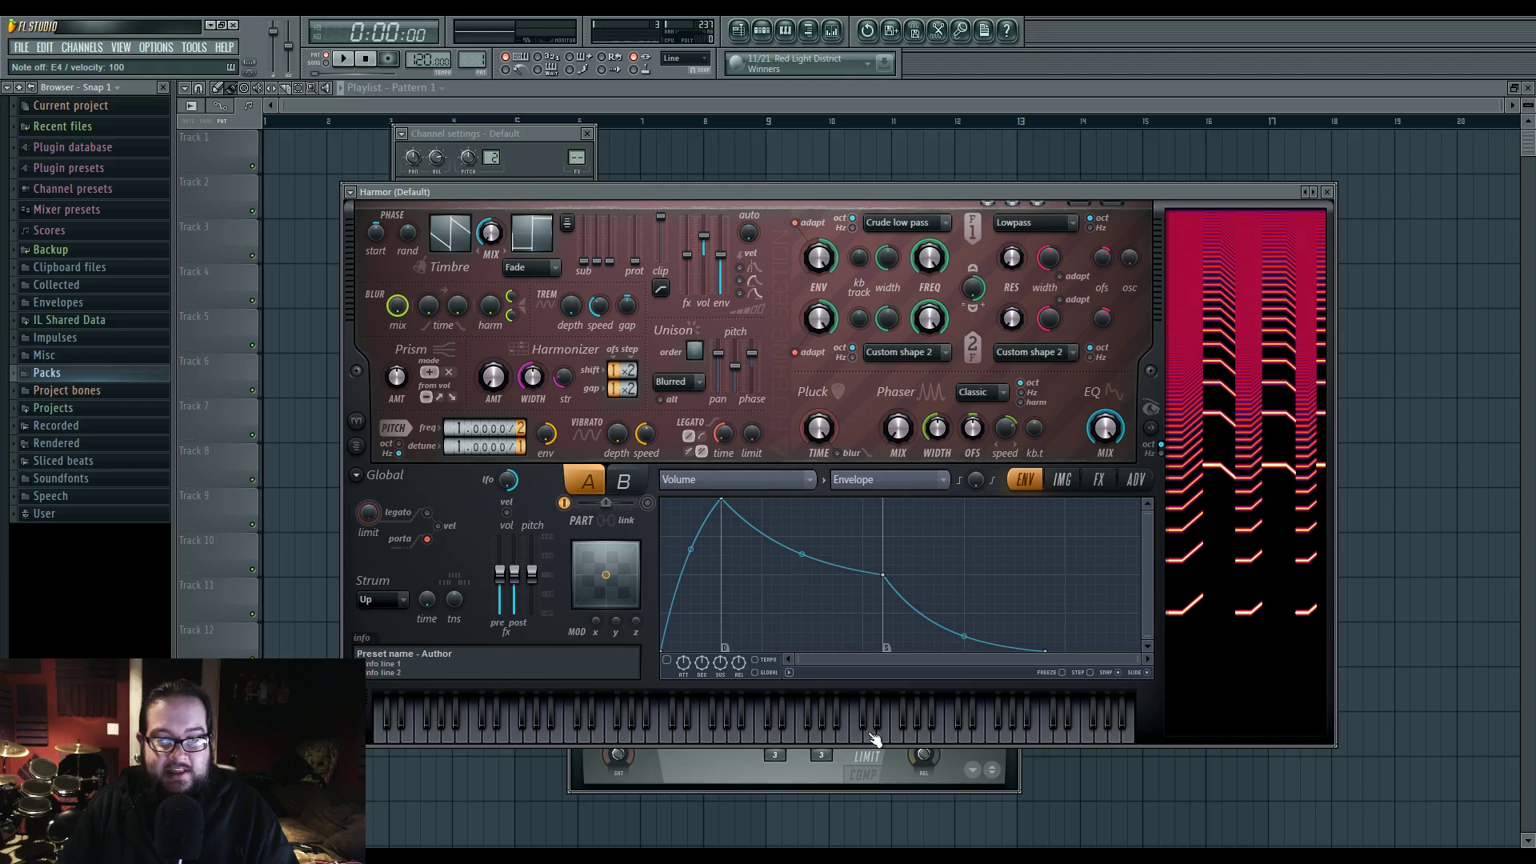
Shorten the slide time and audition fast portamento between the low C and a mid-keyboard note
{"action": "key", "text": "c"}
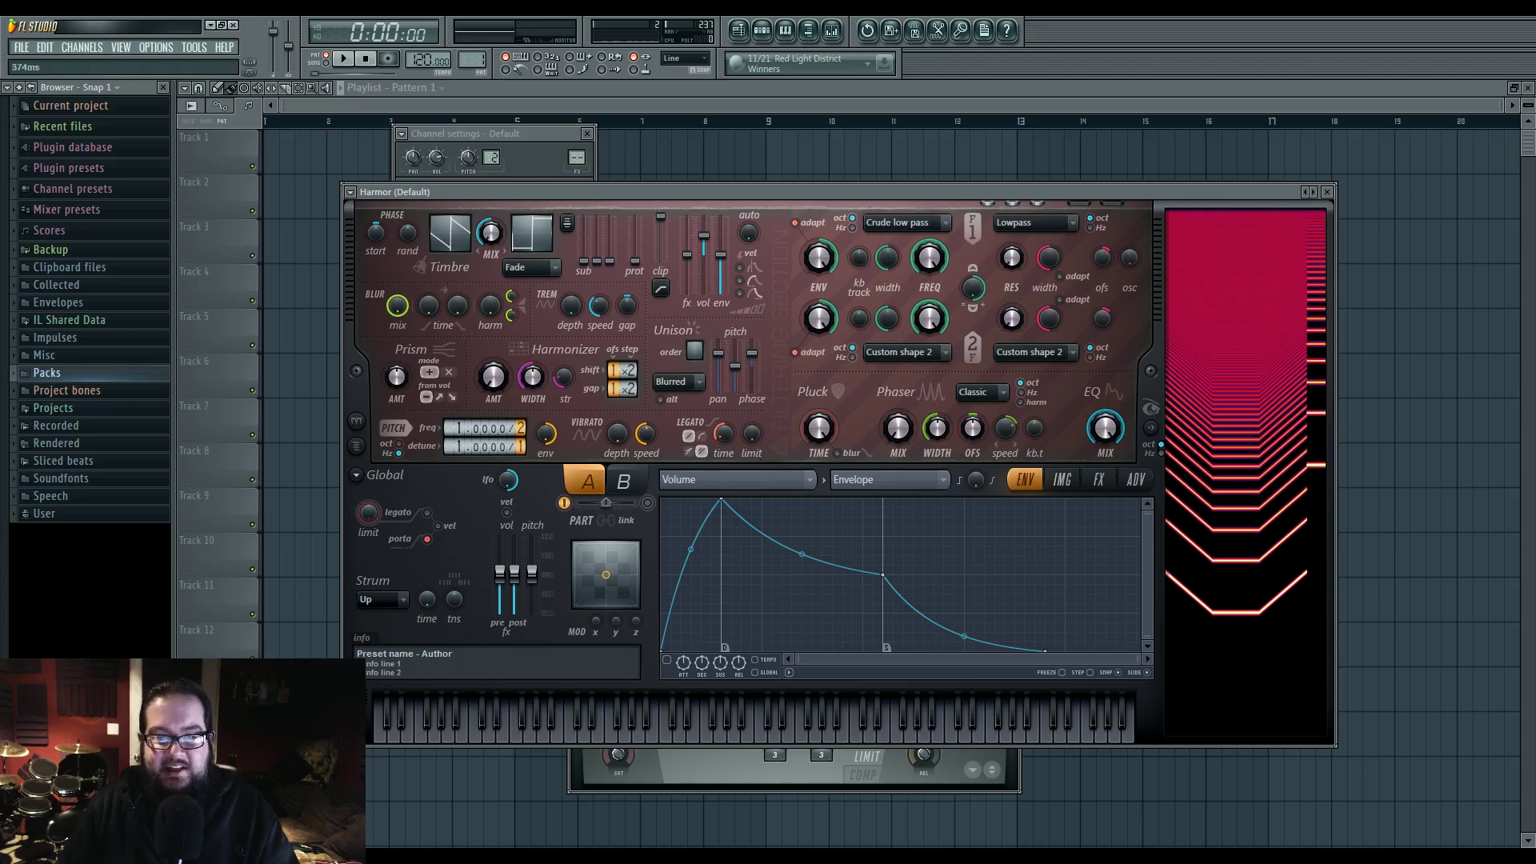
{"action": "left_click", "coordinate": [864, 720]}
{"action": "left_click", "coordinate": [866, 729]}
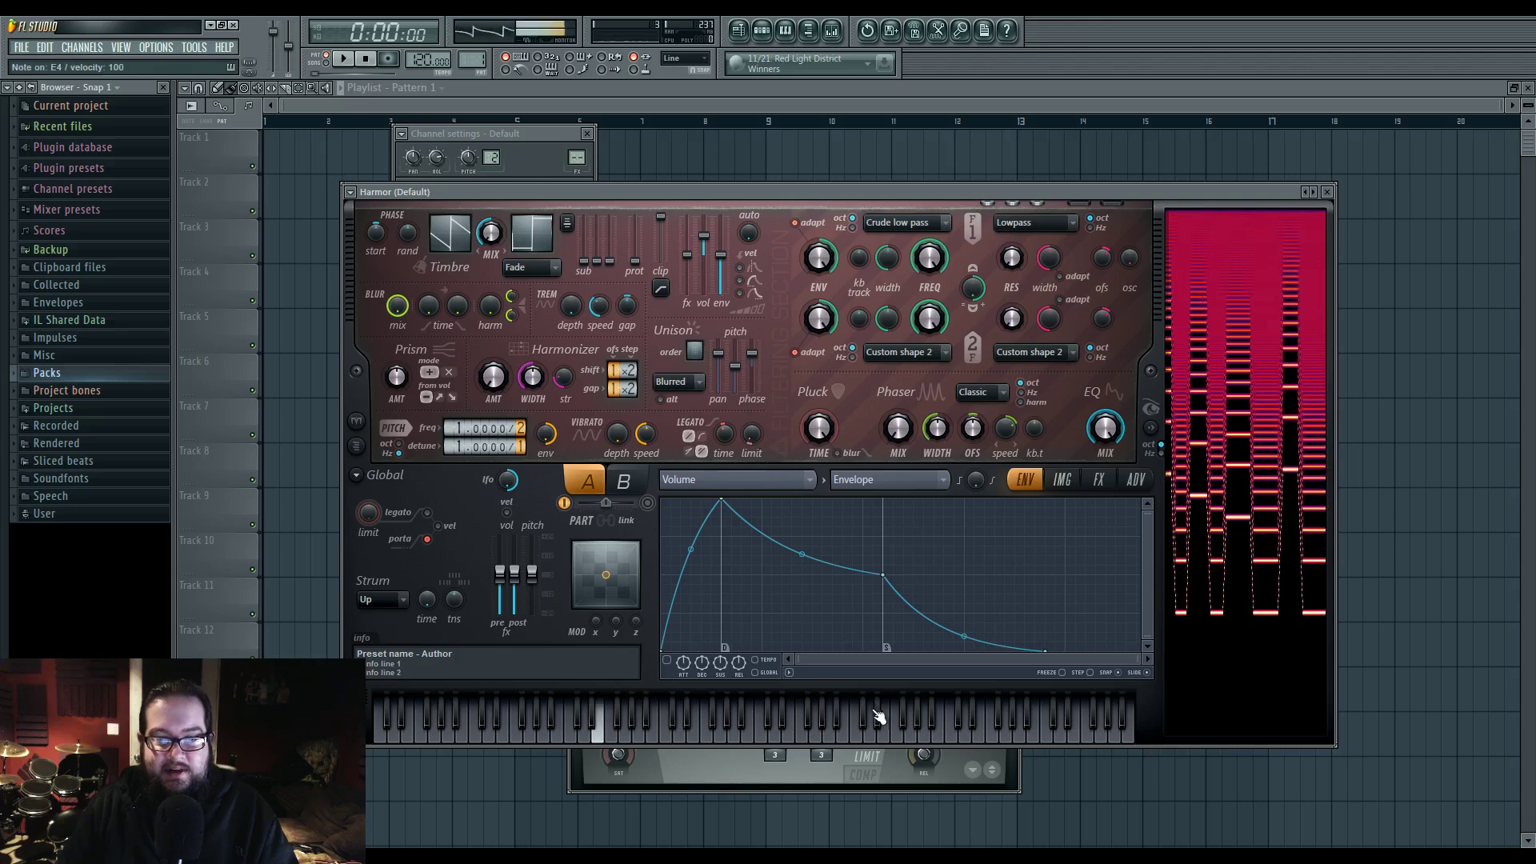
{"action": "left_click", "coordinate": [872, 728]}
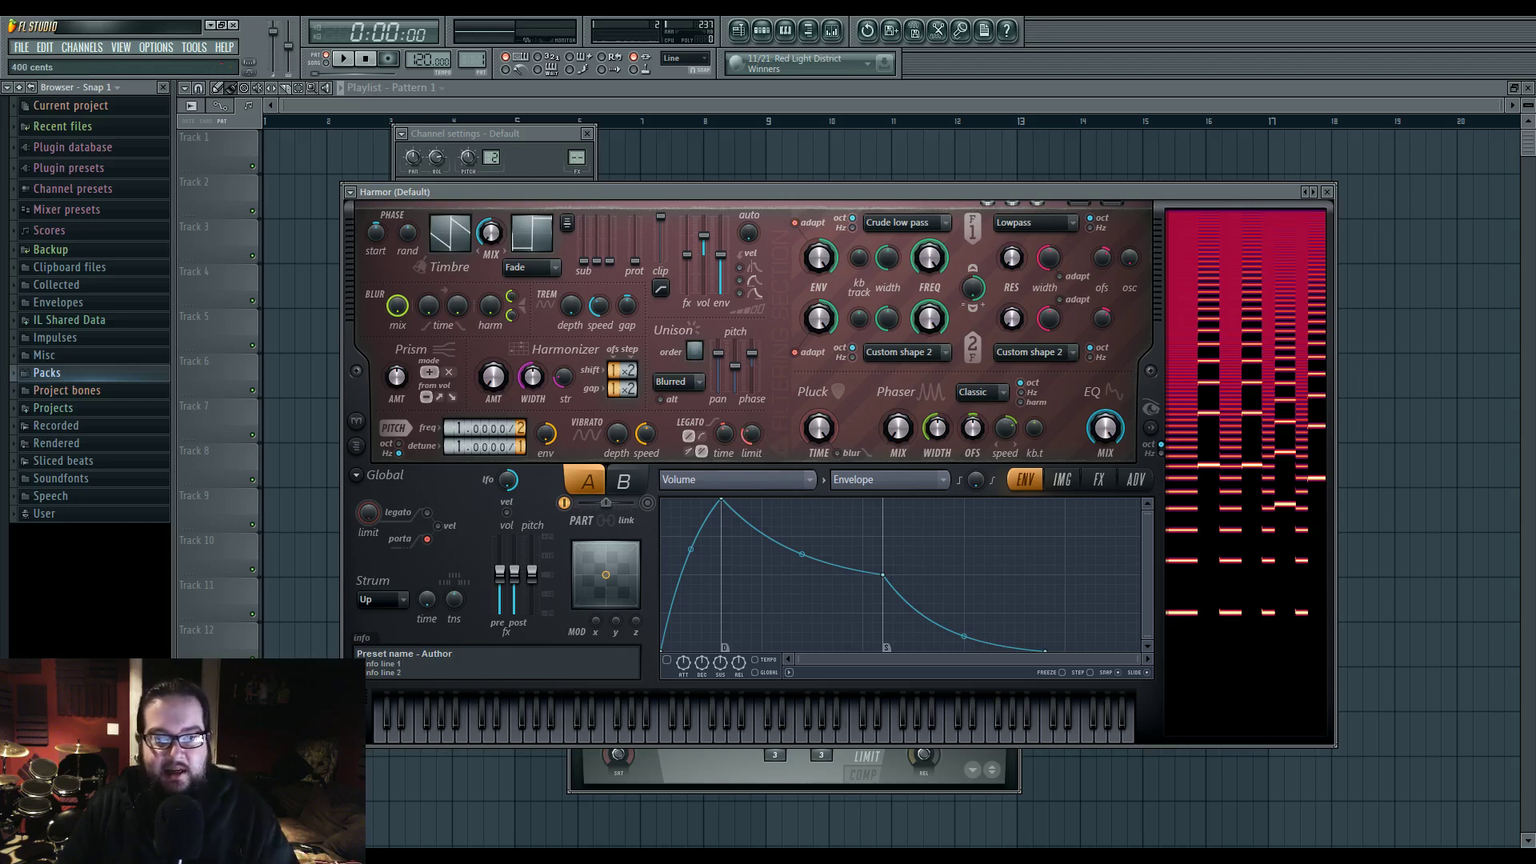
Set the slide's pitch limit to 400 cents and audition it with mid-range notes and closely spaced low notes
{"action": "key", "text": "c"}
{"action": "left_click", "coordinate": [732, 737]}
{"action": "left_click", "coordinate": [787, 736]}
{"action": "left_click", "coordinate": [651, 734]}
{"action": "left_click", "coordinate": [637, 735]}
{"action": "left_click", "coordinate": [624, 735]}
{"action": "left_click", "coordinate": [611, 734]}
{"action": "left_click", "coordinate": [637, 734]}
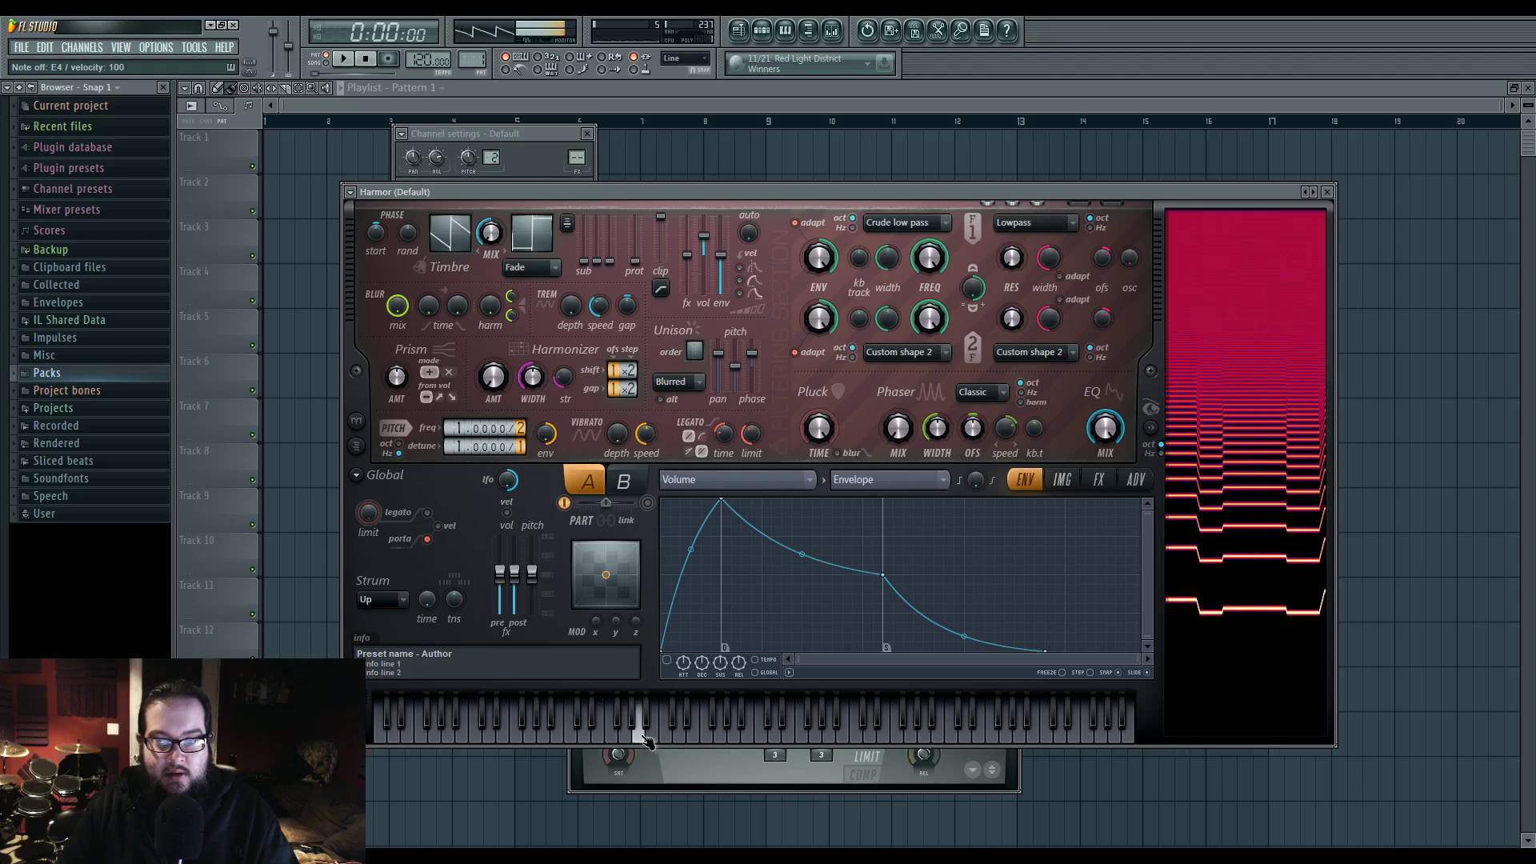
Audition pitch-limited slides by playing progressively higher notes up the keyboard against the low C
{"action": "left_click", "coordinate": [653, 735]}
{"action": "left_click", "coordinate": [756, 736]}
{"action": "left_click", "coordinate": [868, 729]}
{"action": "left_click", "coordinate": [868, 729]}
{"action": "left_click", "coordinate": [912, 729]}
{"action": "key", "text": "c"}
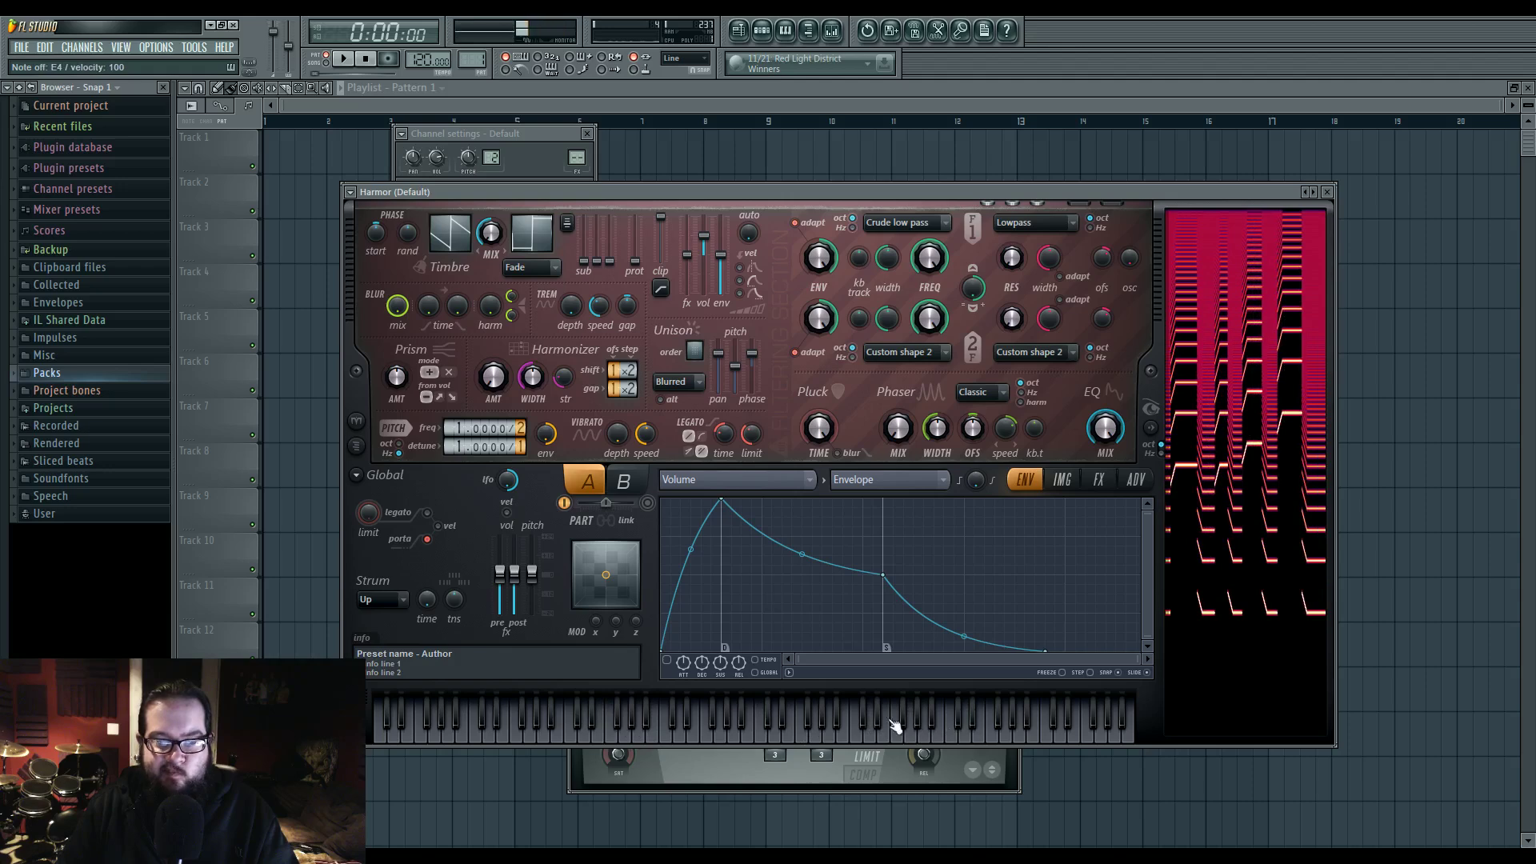
{"action": "left_click", "coordinate": [864, 719]}
{"action": "key", "text": "c"}
Readjust the slide's pitch limit and audition it with repeated jumps between the low C and upper-middle notes
{"action": "left_click_drag", "start_coordinate": [751, 434], "coordinate": [751, 443]}
{"action": "key", "text": "c"}
{"action": "left_click", "coordinate": [825, 733]}
{"action": "left_click", "coordinate": [825, 733]}
{"action": "left_click", "coordinate": [825, 733]}
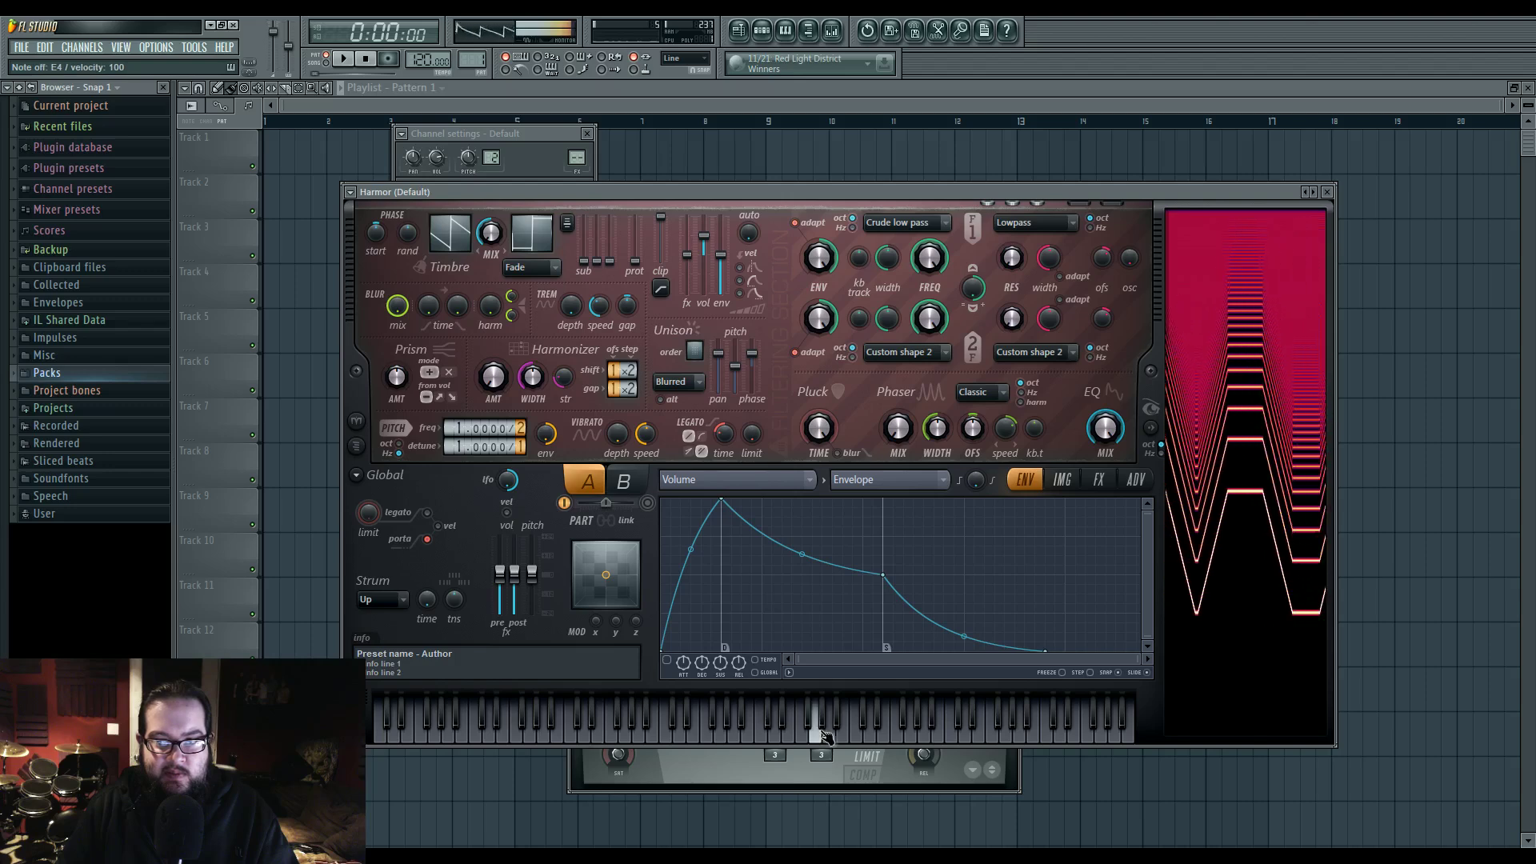
{"action": "key", "text": "c"}
{"action": "left_click", "coordinate": [826, 732]}
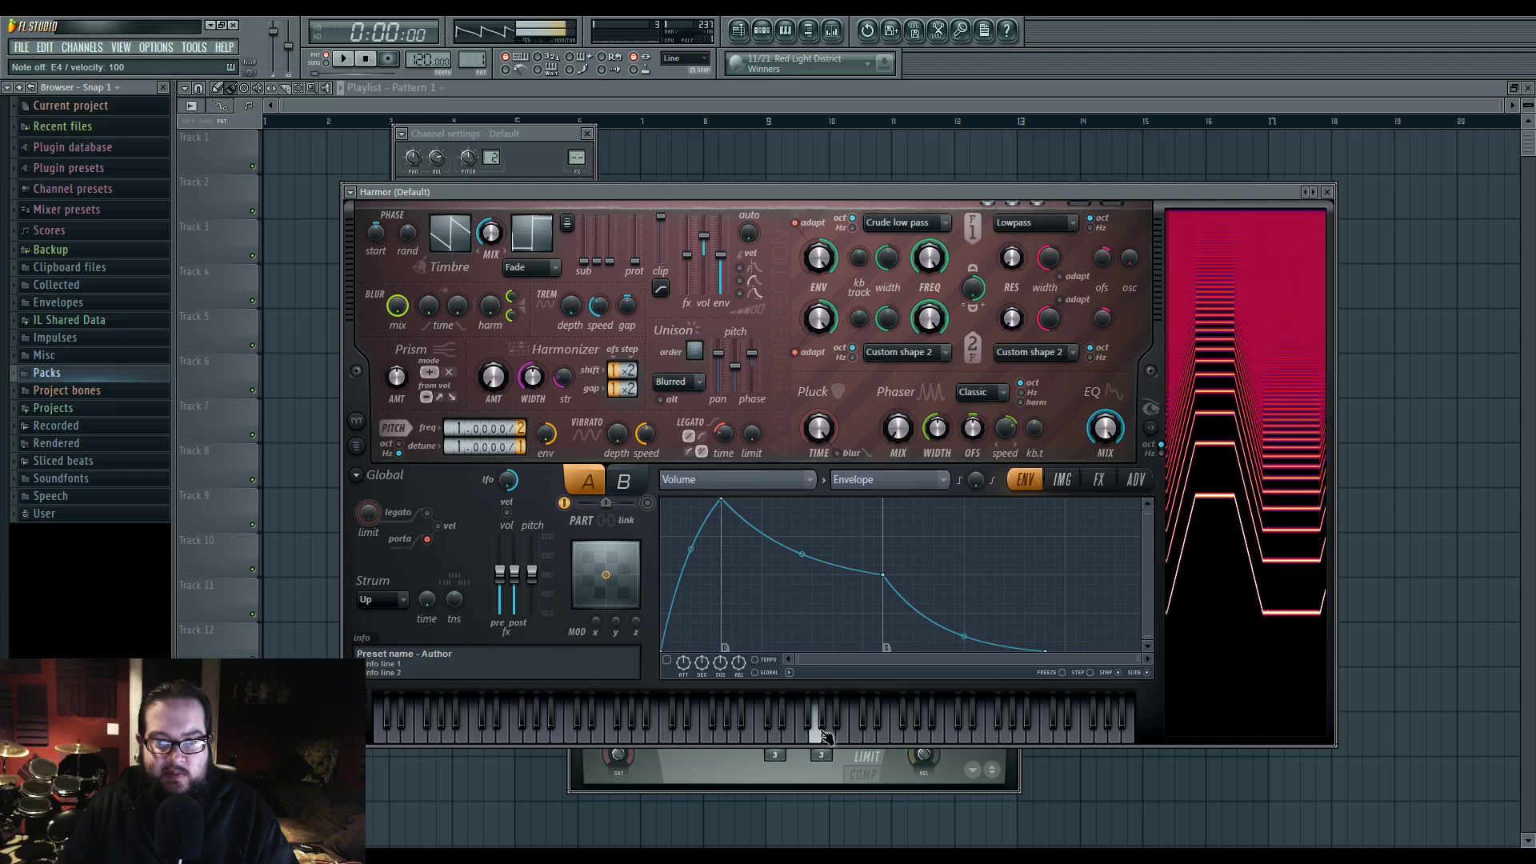
{"action": "key", "text": "c"}
{"action": "left_click", "coordinate": [848, 737]}
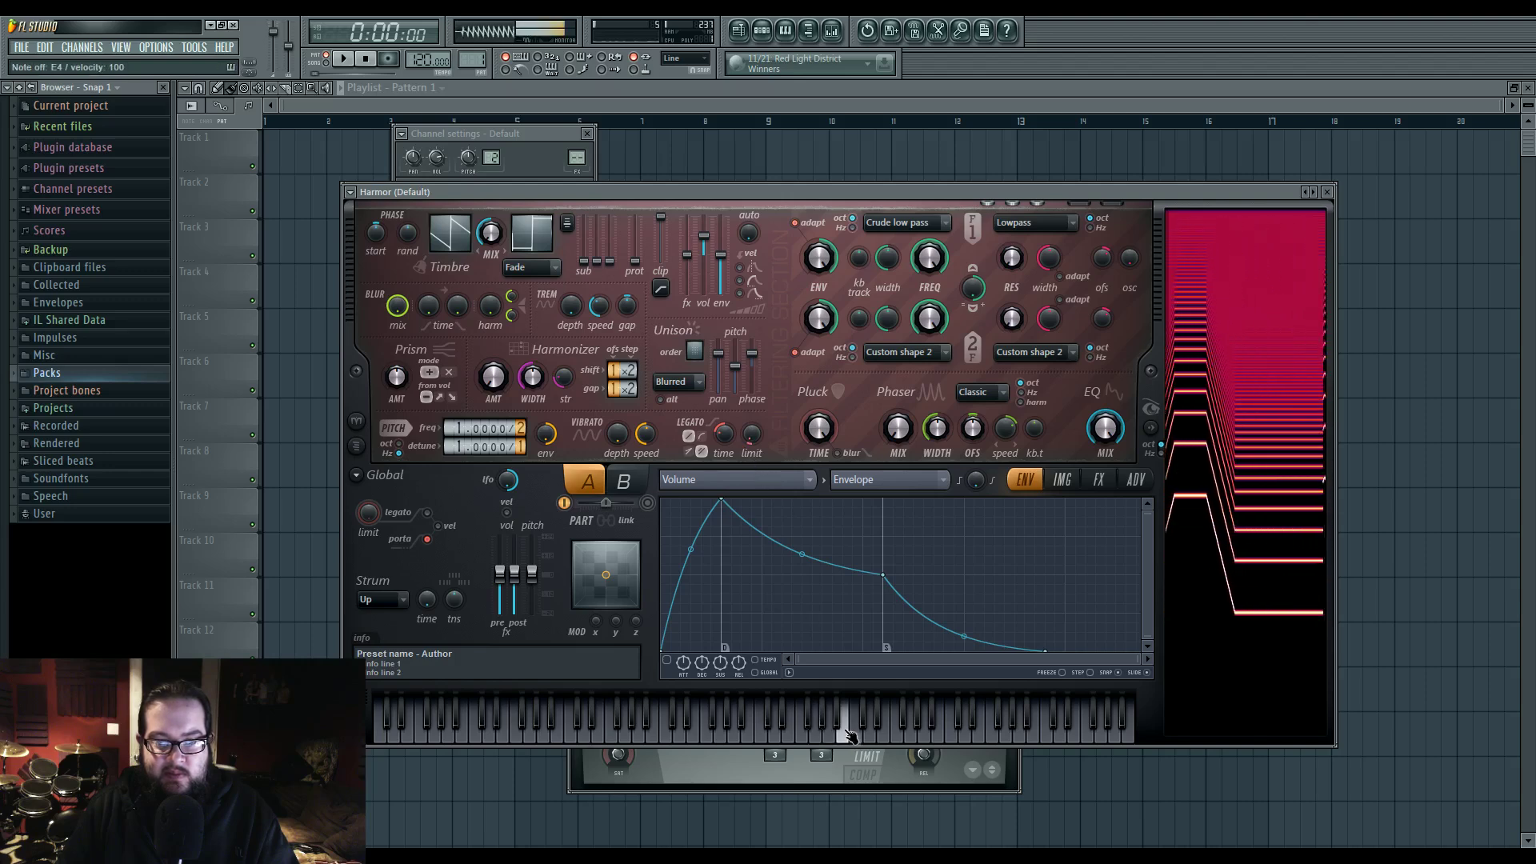
{"action": "key", "text": "c"}
{"action": "left_click_drag", "start_coordinate": [848, 736], "coordinate": [817, 734]}
{"action": "key", "text": "c"}
{"action": "left_click", "coordinate": [862, 740]}
Audition the slides with progressively lower notes down to the ones closest to the low C
{"action": "left_click", "coordinate": [763, 735]}
{"action": "key", "text": "c"}
{"action": "left_click", "coordinate": [708, 735]}
{"action": "key", "text": "c"}
{"action": "left_click", "coordinate": [651, 734]}
{"action": "key", "text": "c"}
{"action": "left_click", "coordinate": [623, 734]}
{"action": "key", "text": "c"}
{"action": "key", "text": "c"}
{"action": "key", "text": "c"}
{"action": "key", "text": "c"}
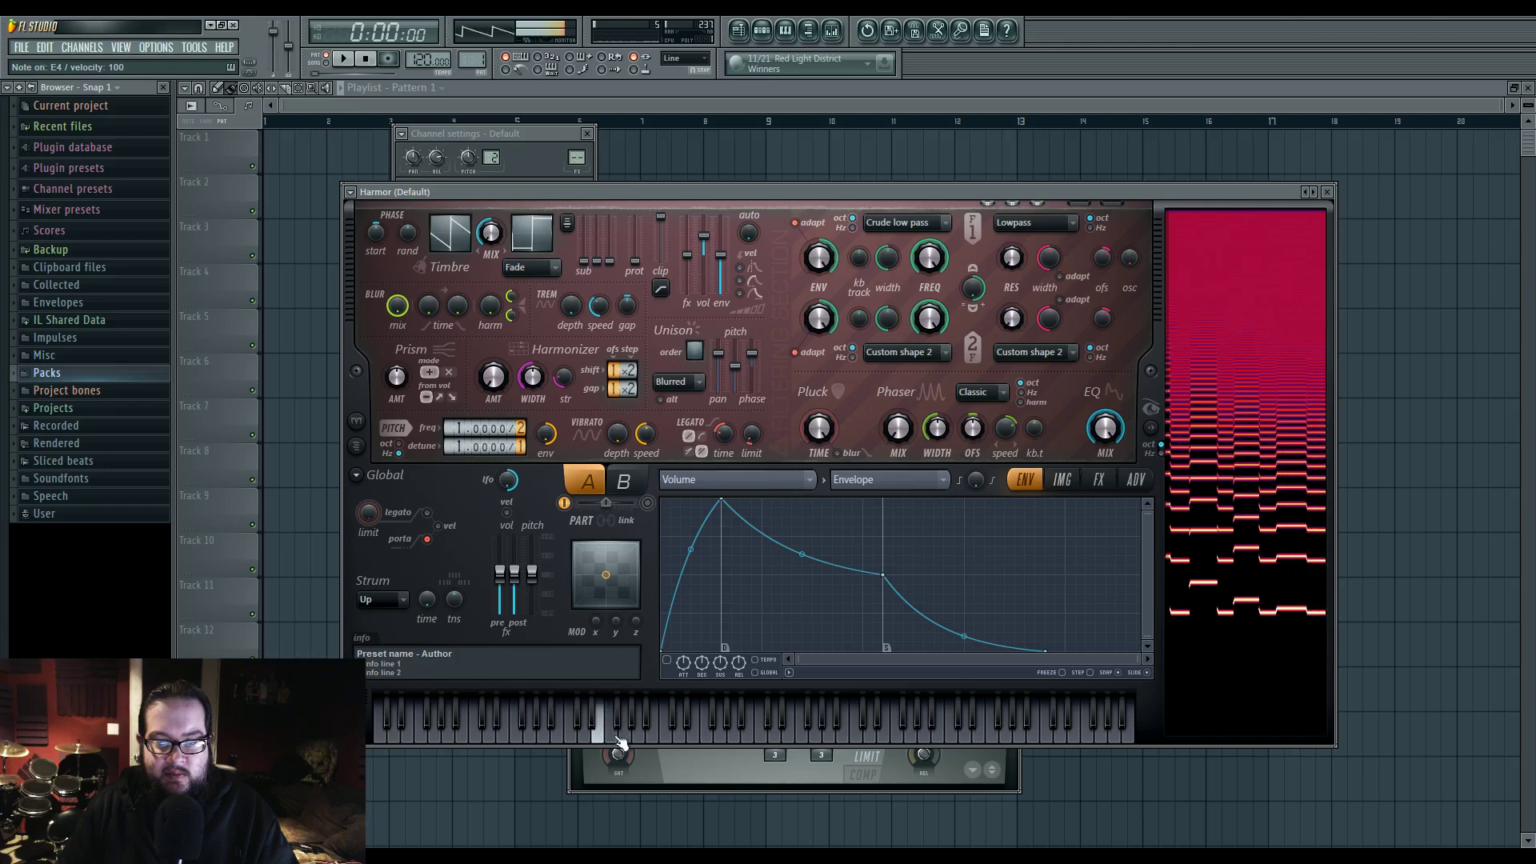
Audition wide slides up to the highest octaves, returning towards the low C in ever smaller intervals
{"action": "left_click", "coordinate": [832, 728]}
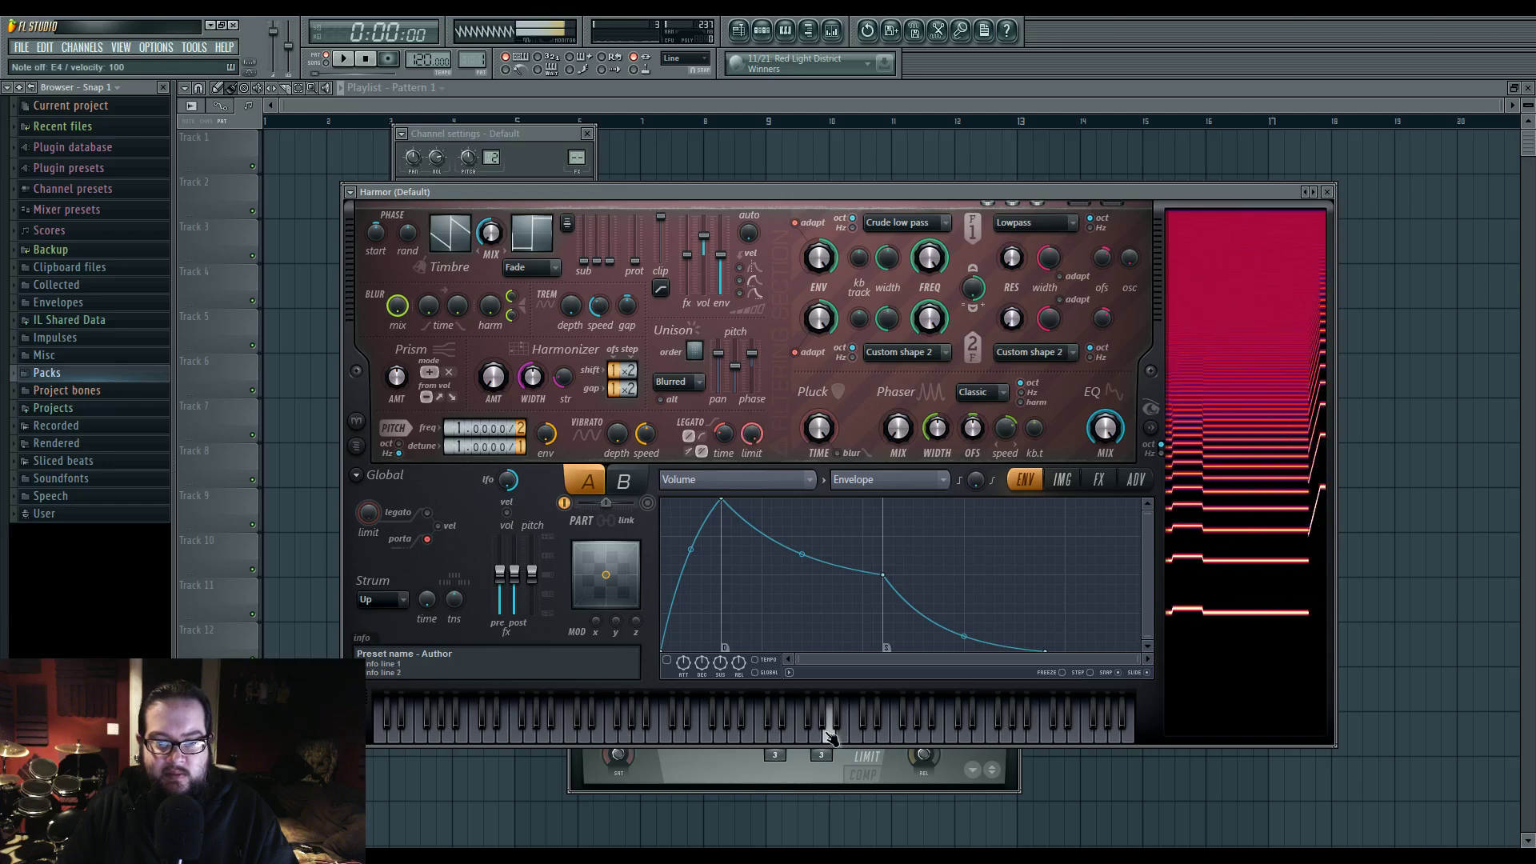
{"action": "left_click", "coordinate": [892, 730]}
{"action": "left_click", "coordinate": [1062, 732]}
{"action": "left_click", "coordinate": [936, 726]}
{"action": "key", "text": "c"}
{"action": "left_click", "coordinate": [823, 730]}
{"action": "key", "text": "c"}
{"action": "left_click", "coordinate": [696, 736]}
{"action": "key", "text": "c"}
{"action": "left_click", "coordinate": [640, 740]}
{"action": "key", "text": "c"}
{"action": "left_click", "coordinate": [614, 739]}
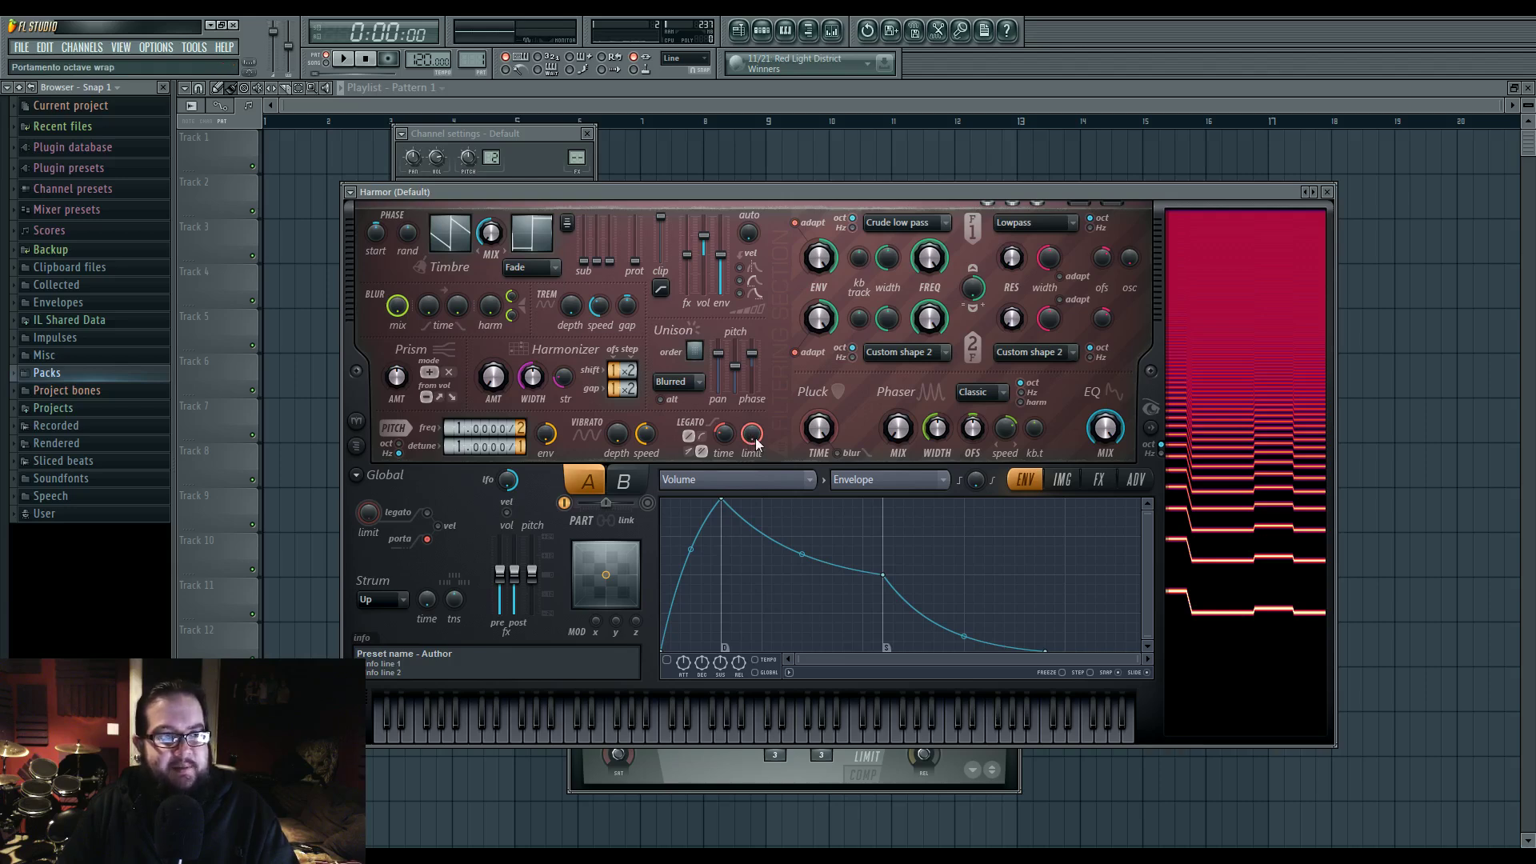
Set the slide's pitch limit to 18 cents and try the velocity links for portamento and volume
{"action": "left_click_drag", "start_coordinate": [755, 440], "coordinate": [756, 432]}
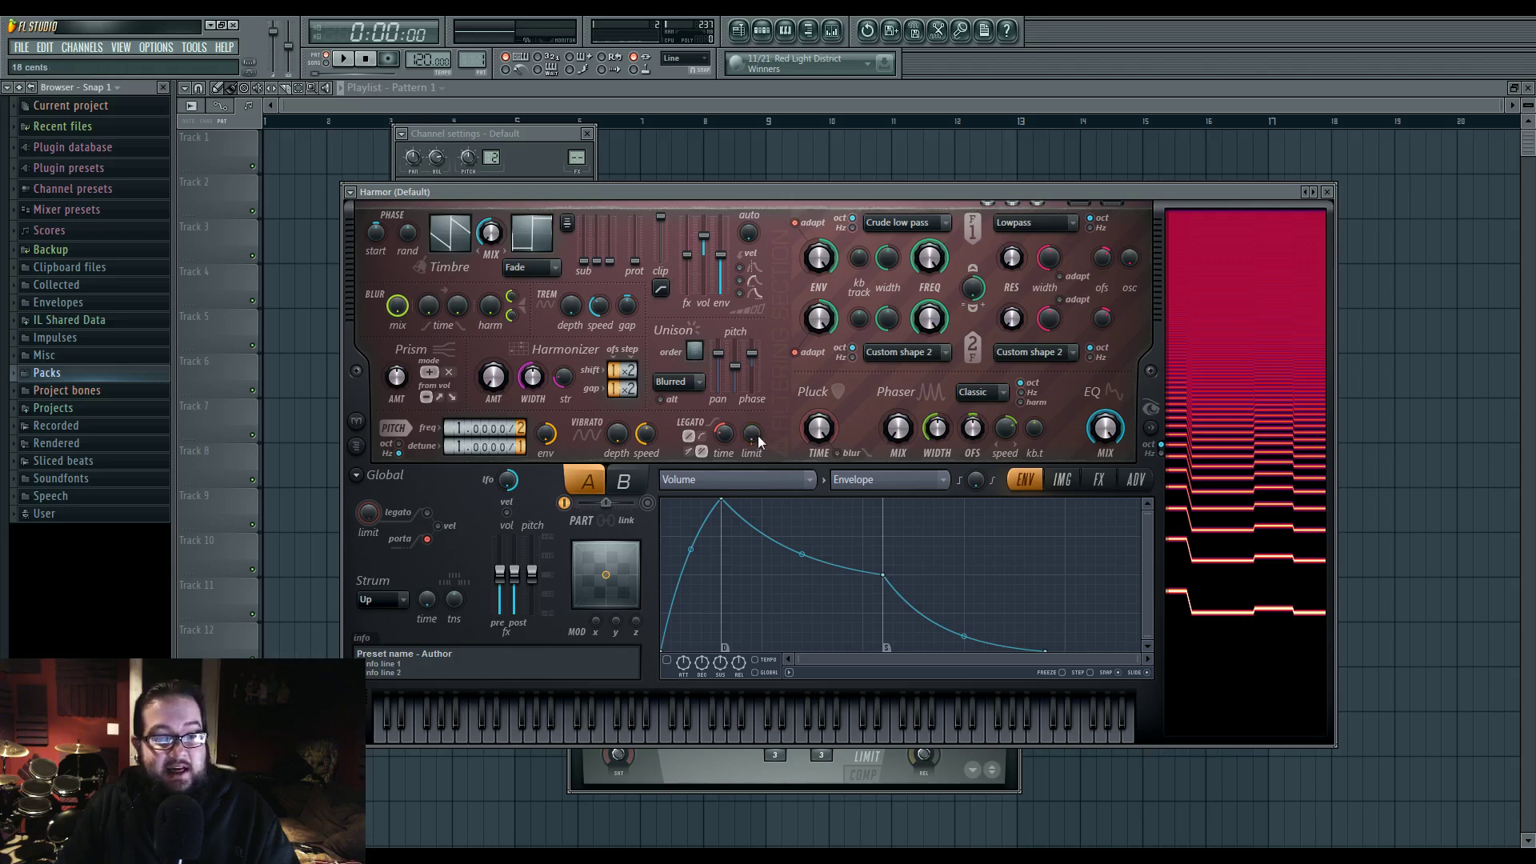
{"action": "left_click", "coordinate": [439, 526]}
{"action": "left_click", "coordinate": [506, 512]}
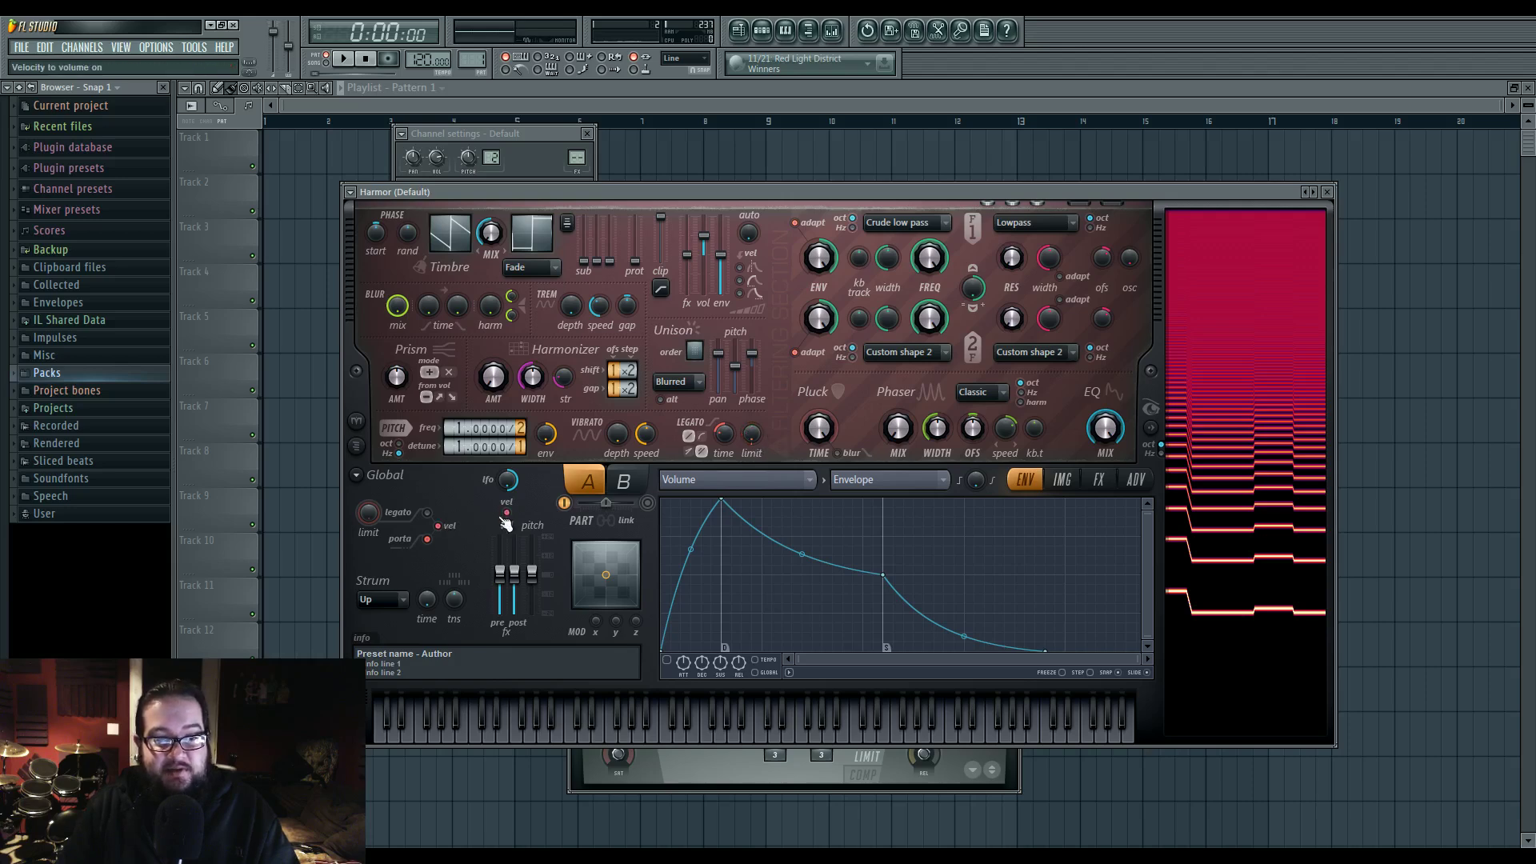
{"action": "left_click", "coordinate": [507, 514]}
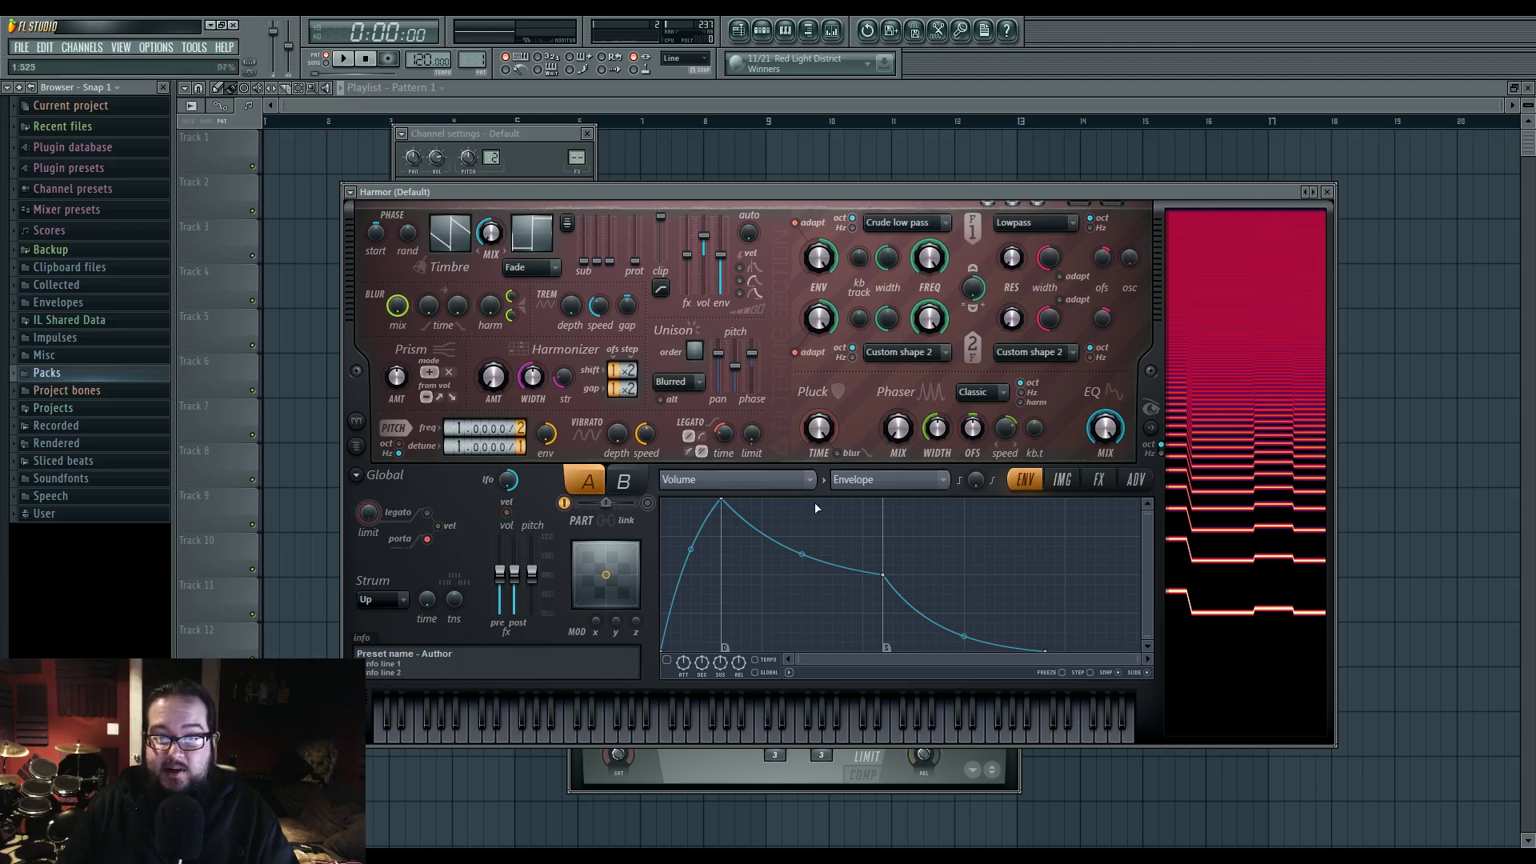
Examine the modulation sources and the target parameters available in the envelope editor
{"action": "left_click", "coordinate": [884, 479]}
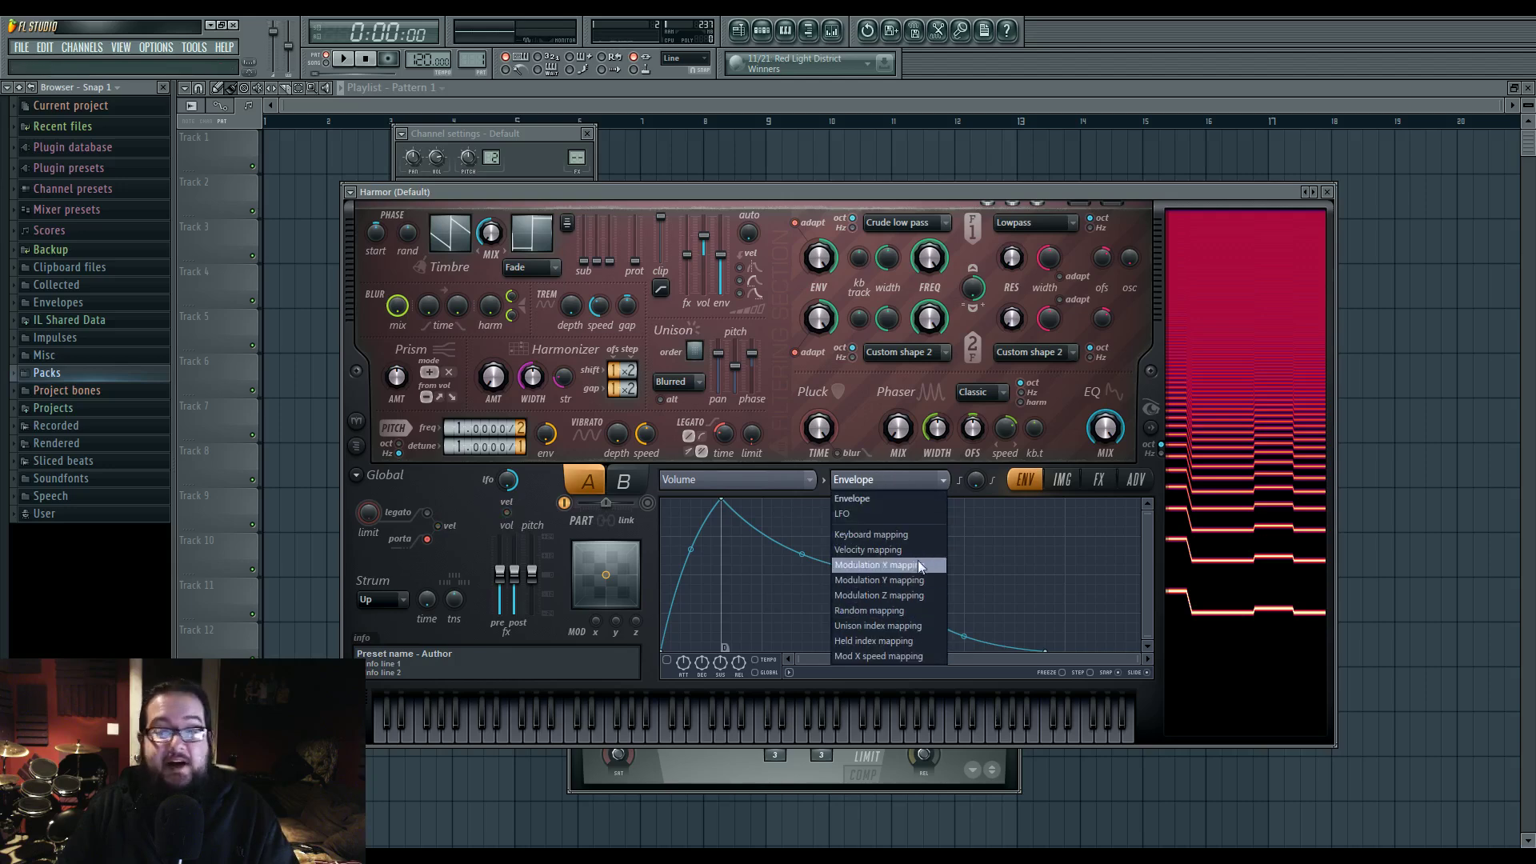
{"action": "left_click", "coordinate": [779, 480]}
{"action": "left_click", "coordinate": [783, 273]}
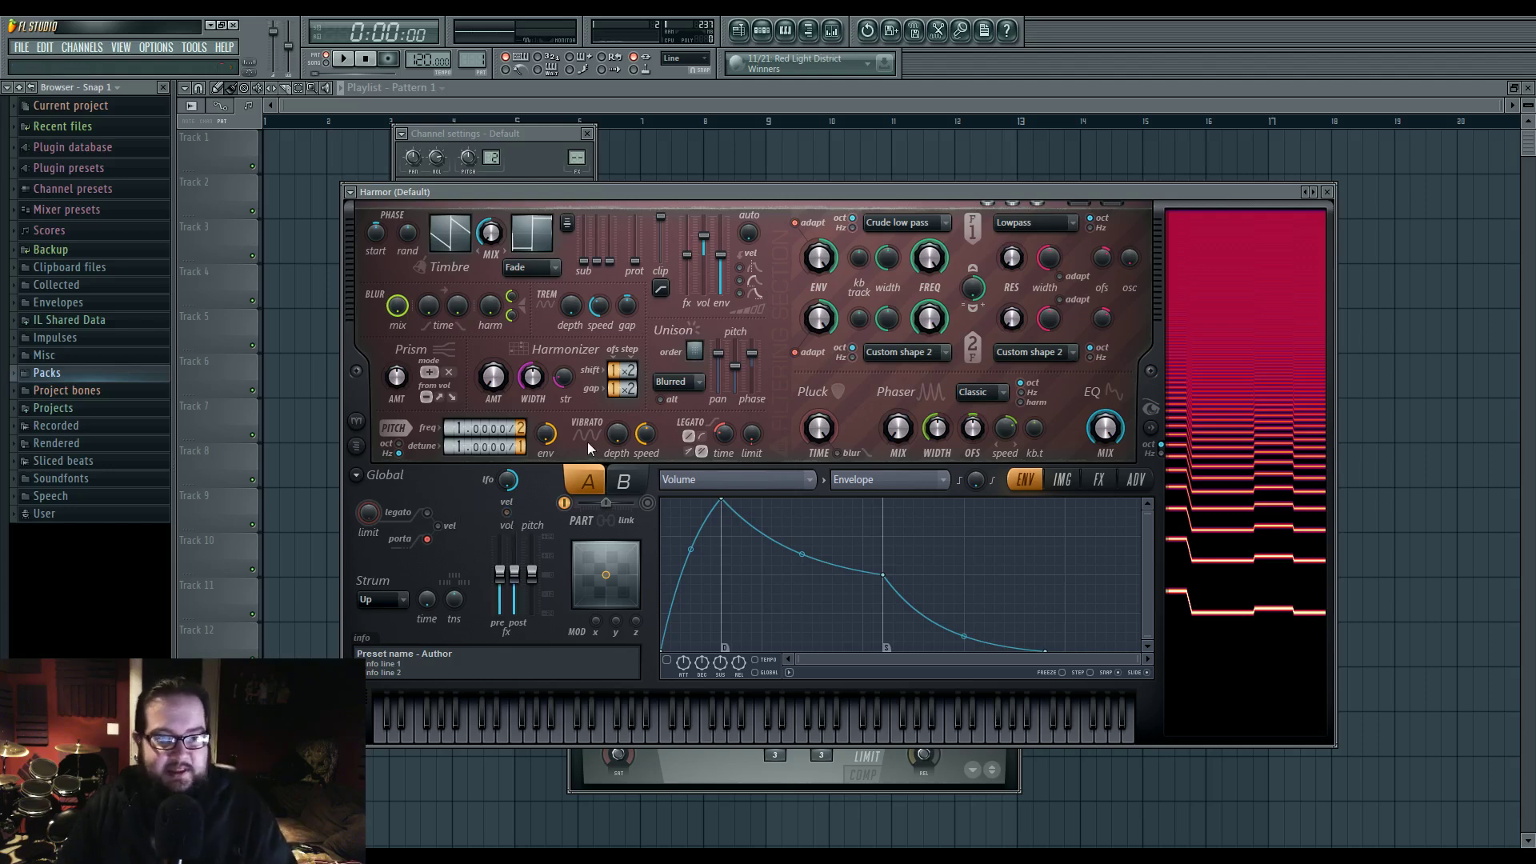
Turn off portamento and check the available strum modes
{"action": "left_click", "coordinate": [427, 539]}
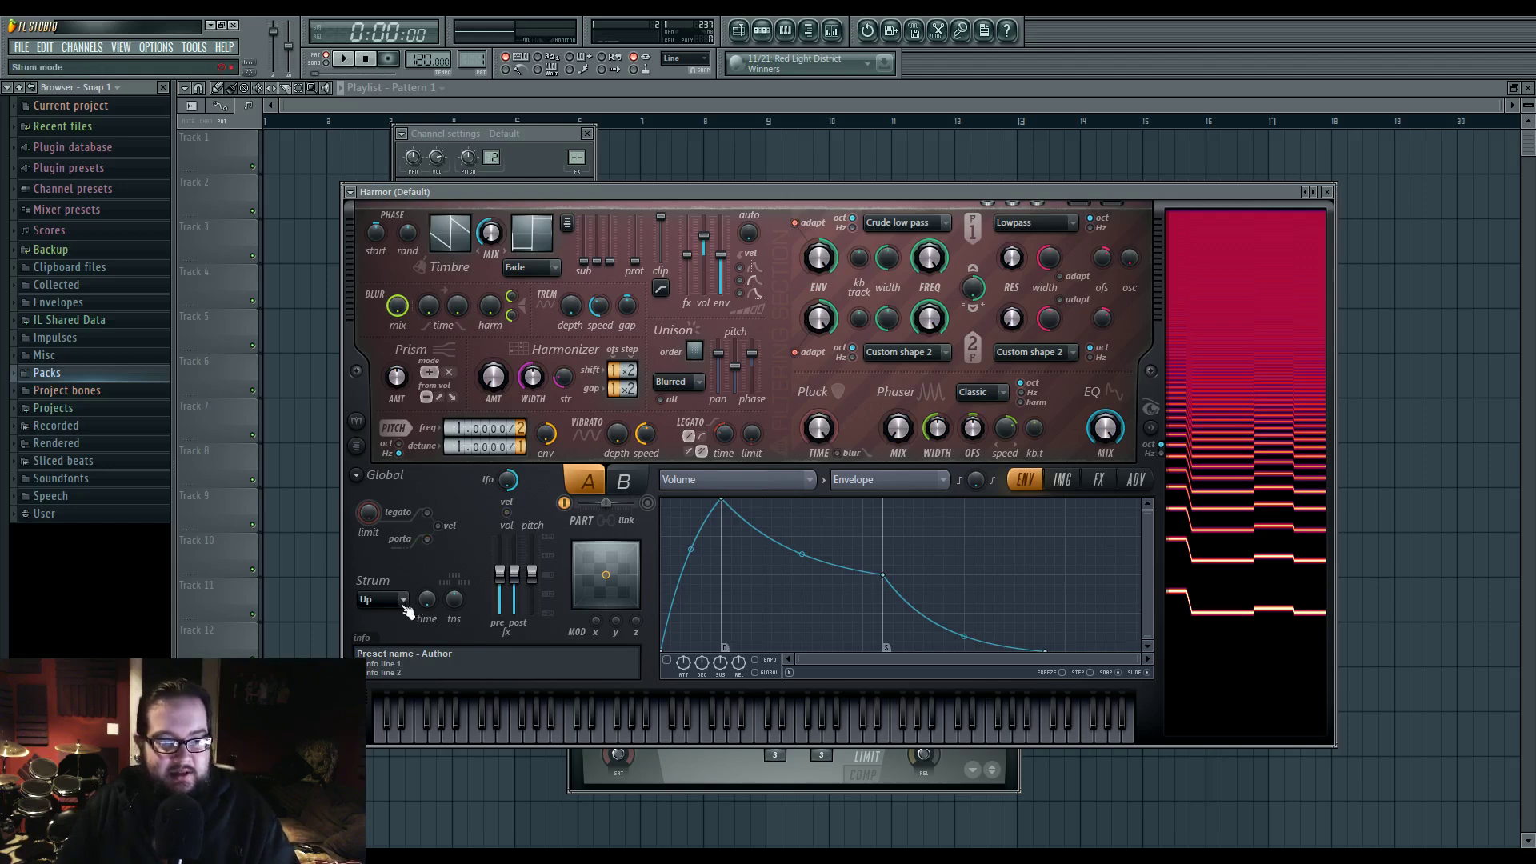
{"action": "left_click", "coordinate": [402, 602]}
{"action": "left_click", "coordinate": [403, 604]}
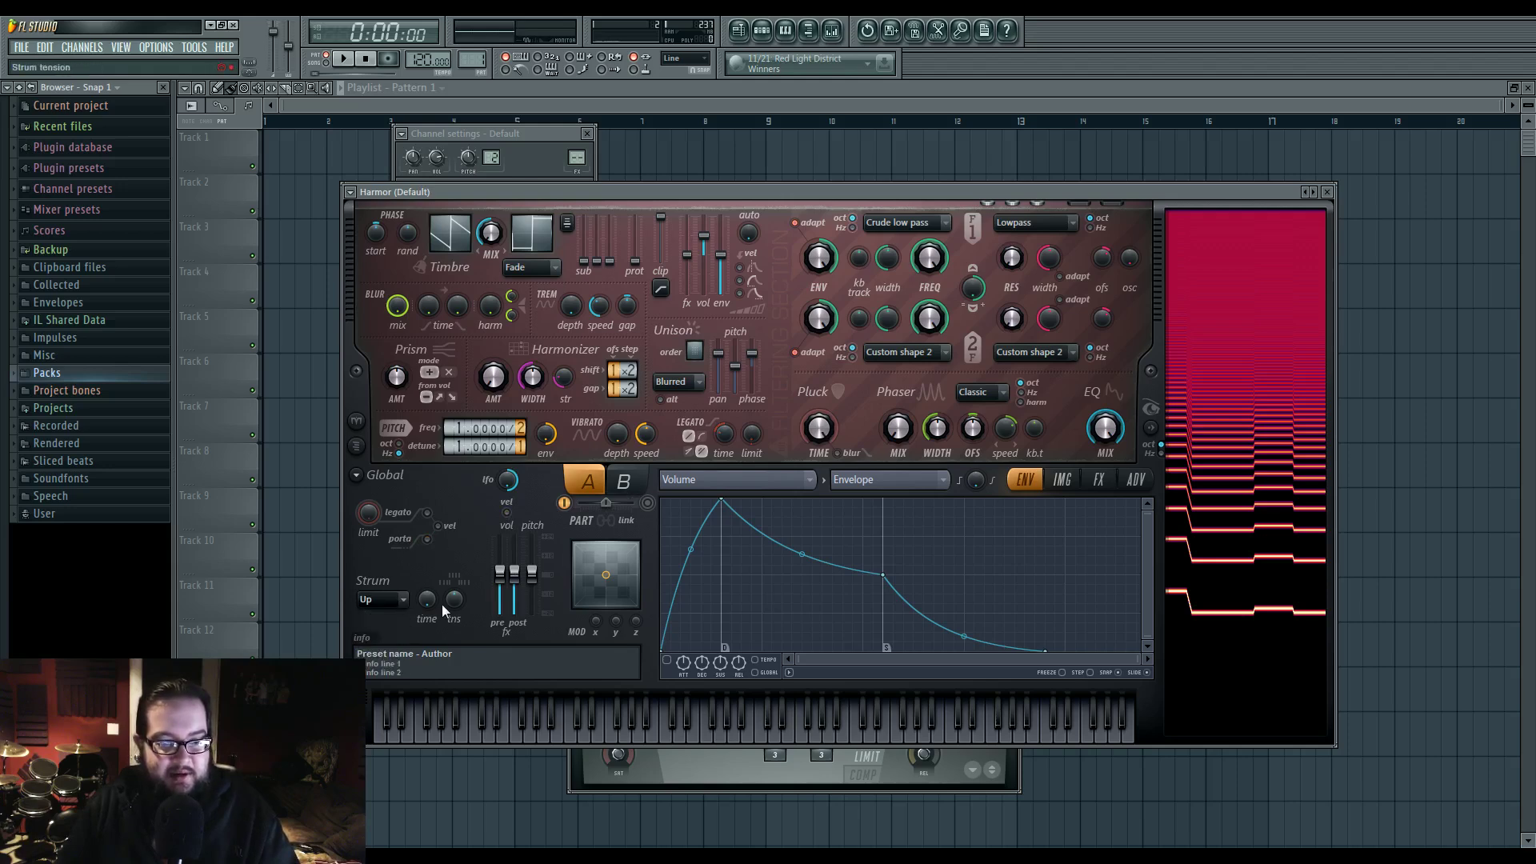
Draw a three-note chord at the start of the Harmor channel's piano roll, with G#6 and D#7 as upper notes
{"action": "left_click", "coordinate": [762, 32]}
{"action": "right_click", "coordinate": [792, 265]}
{"action": "left_click", "coordinate": [832, 265]}
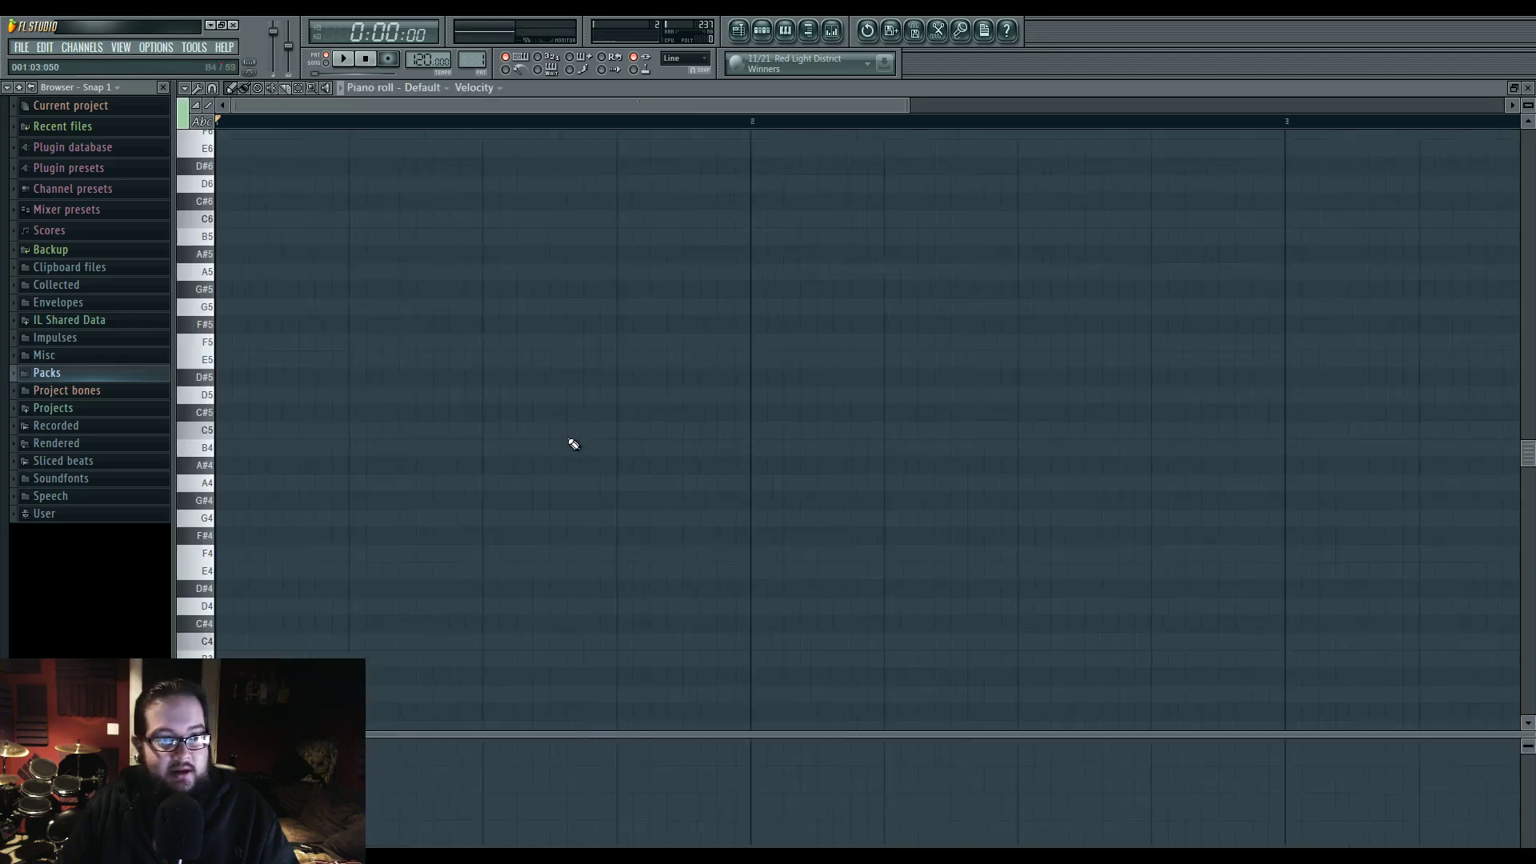
{"action": "scroll", "coordinate": [571, 445], "scroll_direction": "down", "scroll_amount": 3}
{"action": "scroll", "coordinate": [236, 400], "scroll_direction": "up", "scroll_amount": 4}
{"action": "left_click", "coordinate": [240, 430]}
{"action": "left_click", "coordinate": [239, 289]}
{"action": "scroll", "coordinate": [232, 328], "scroll_direction": "up", "scroll_amount": 3}
{"action": "left_click", "coordinate": [240, 324]}
Play the new chord and reopen the Harmor window from the step sequencer
{"action": "left_click", "coordinate": [343, 58]}
{"action": "left_click", "coordinate": [784, 32]}
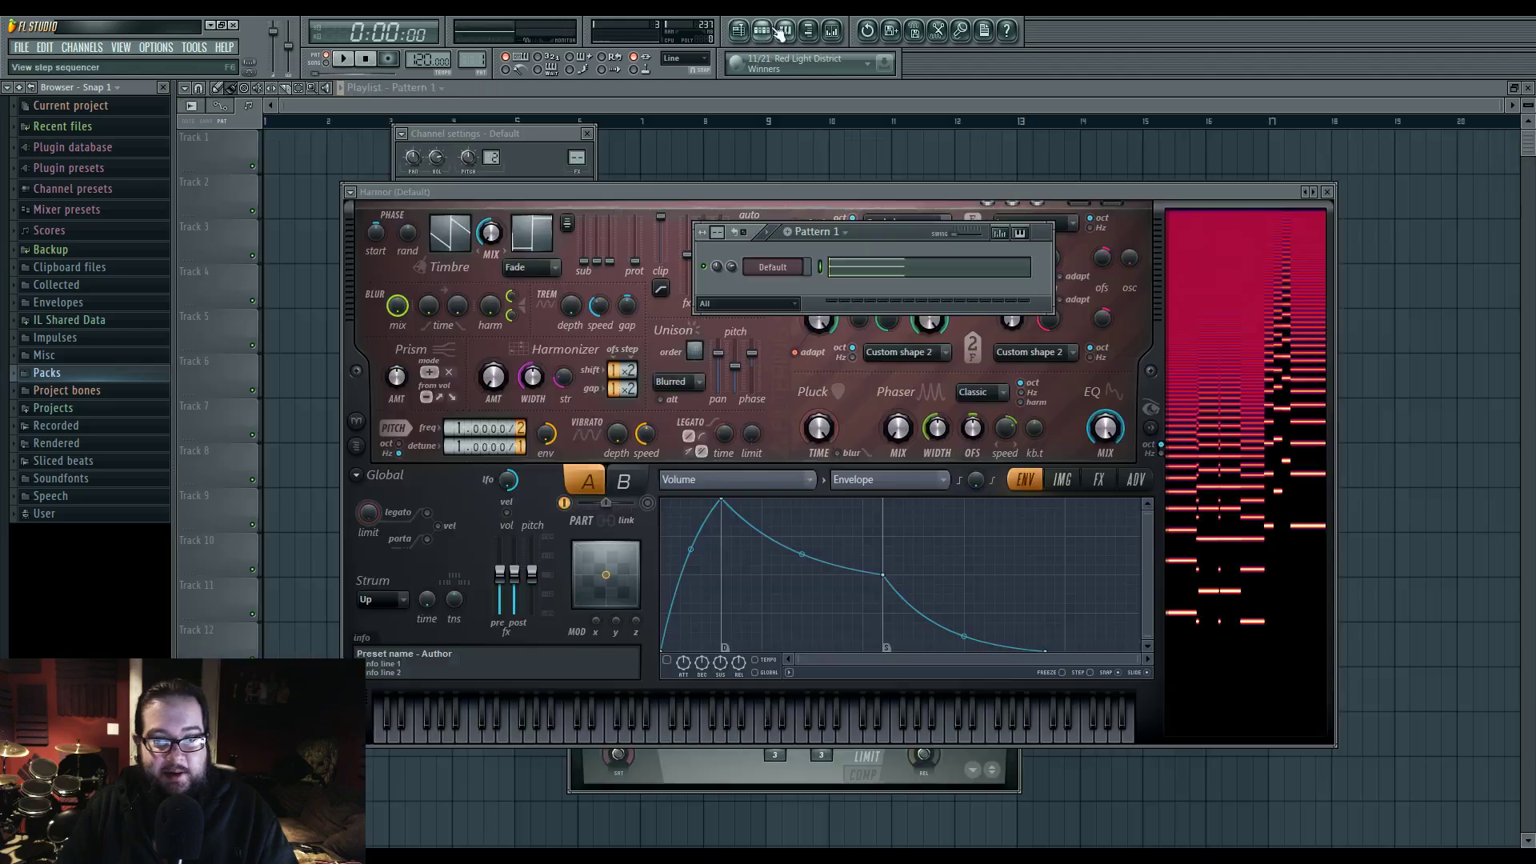
{"action": "left_click", "coordinate": [777, 270]}
{"action": "left_click", "coordinate": [778, 270]}
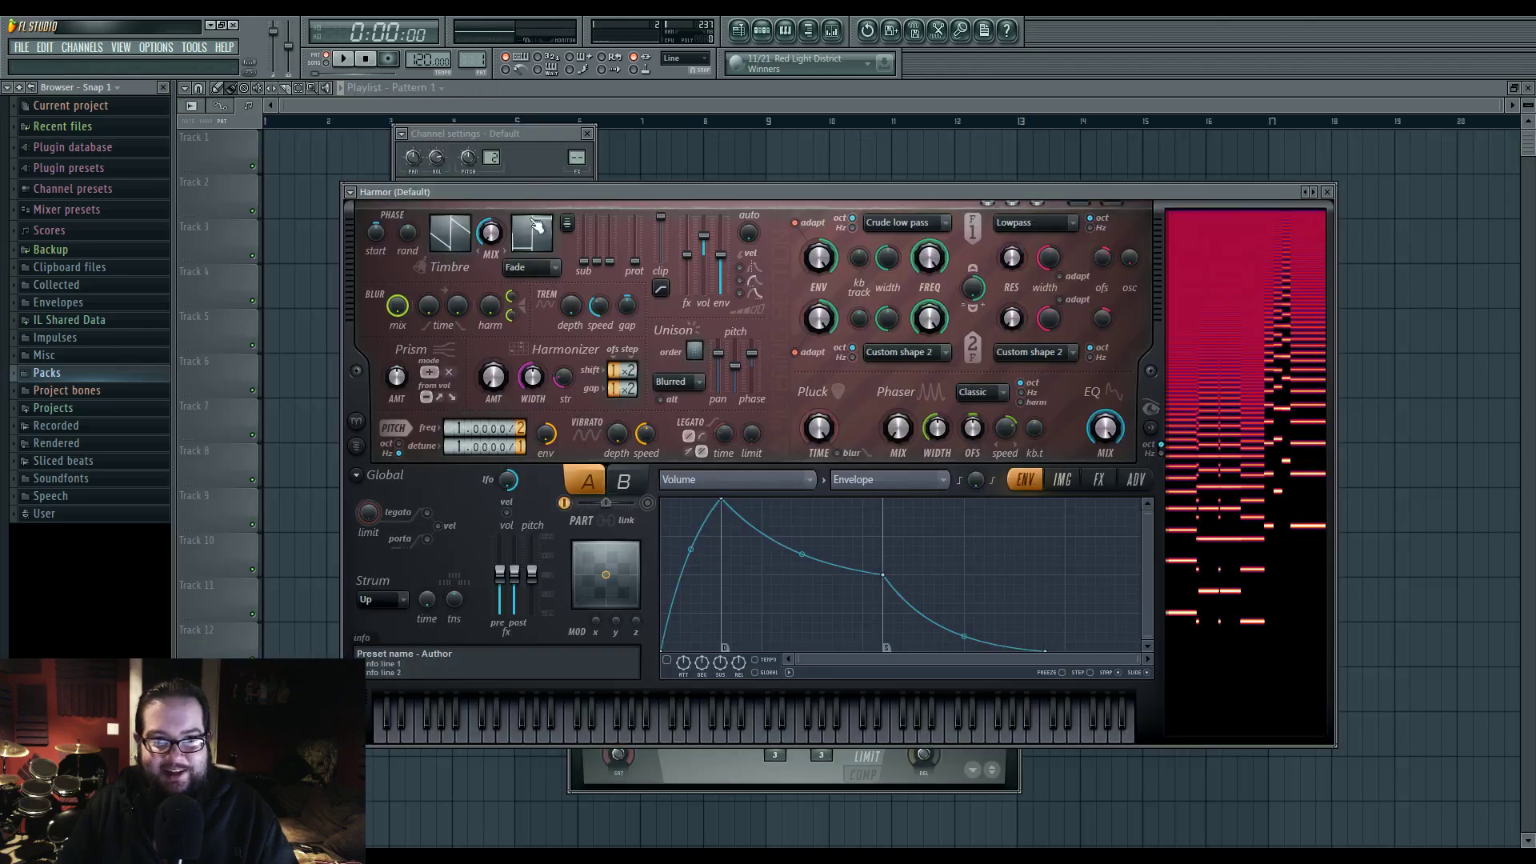
Lower the post-FX volume, raise the strum time and vary the strum tension while auditioning the chord
{"action": "left_click_drag", "start_coordinate": [518, 578], "coordinate": [514, 589]}
{"action": "key", "text": "space"}
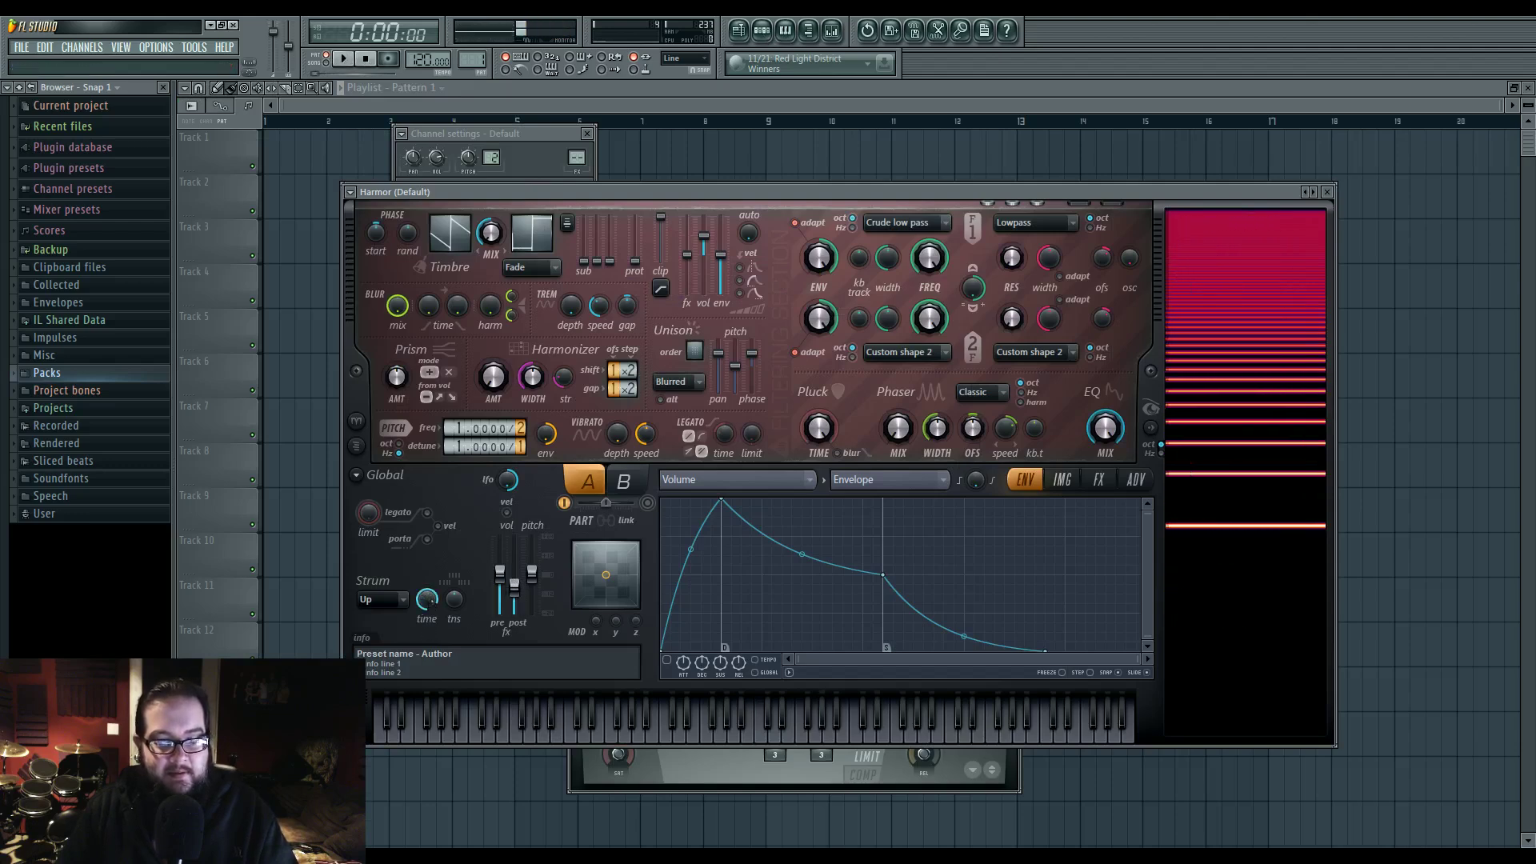
{"action": "key", "text": "space"}
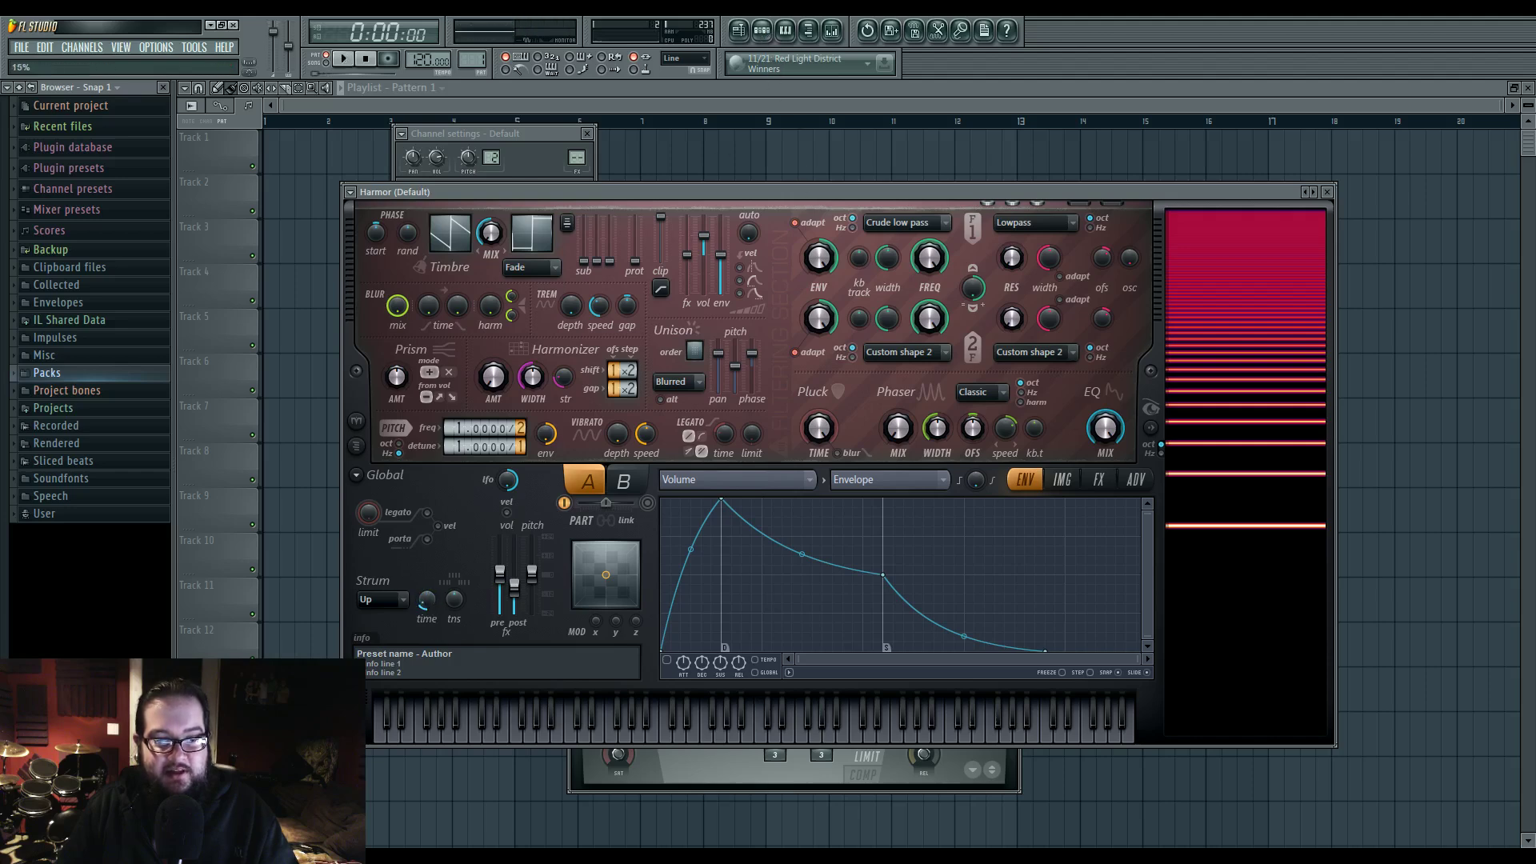
{"action": "key", "text": "space"}
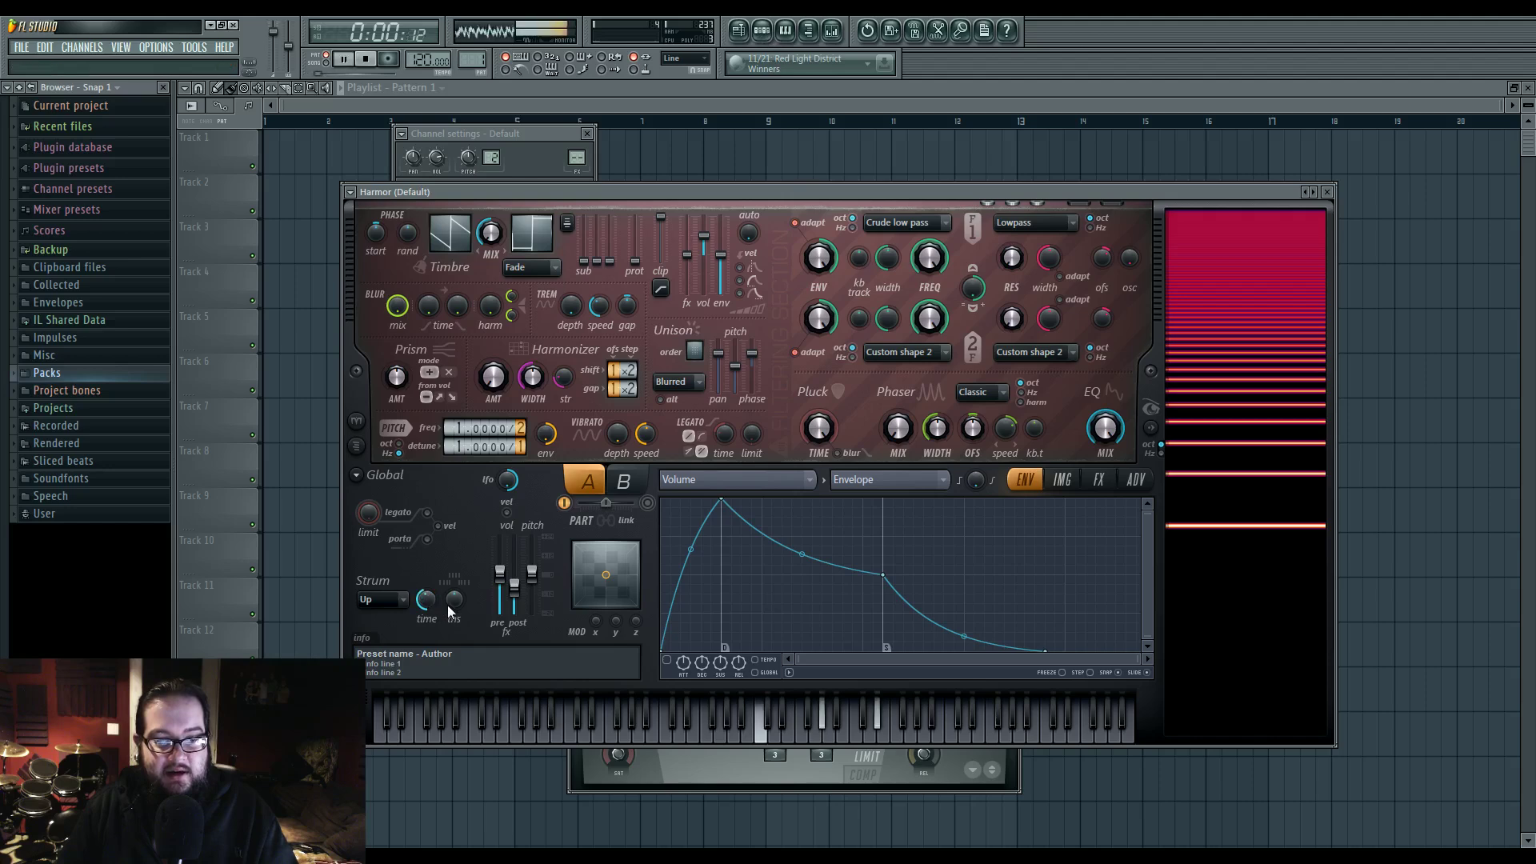
{"action": "left_click_drag", "start_coordinate": [455, 599], "coordinate": [425, 552]}
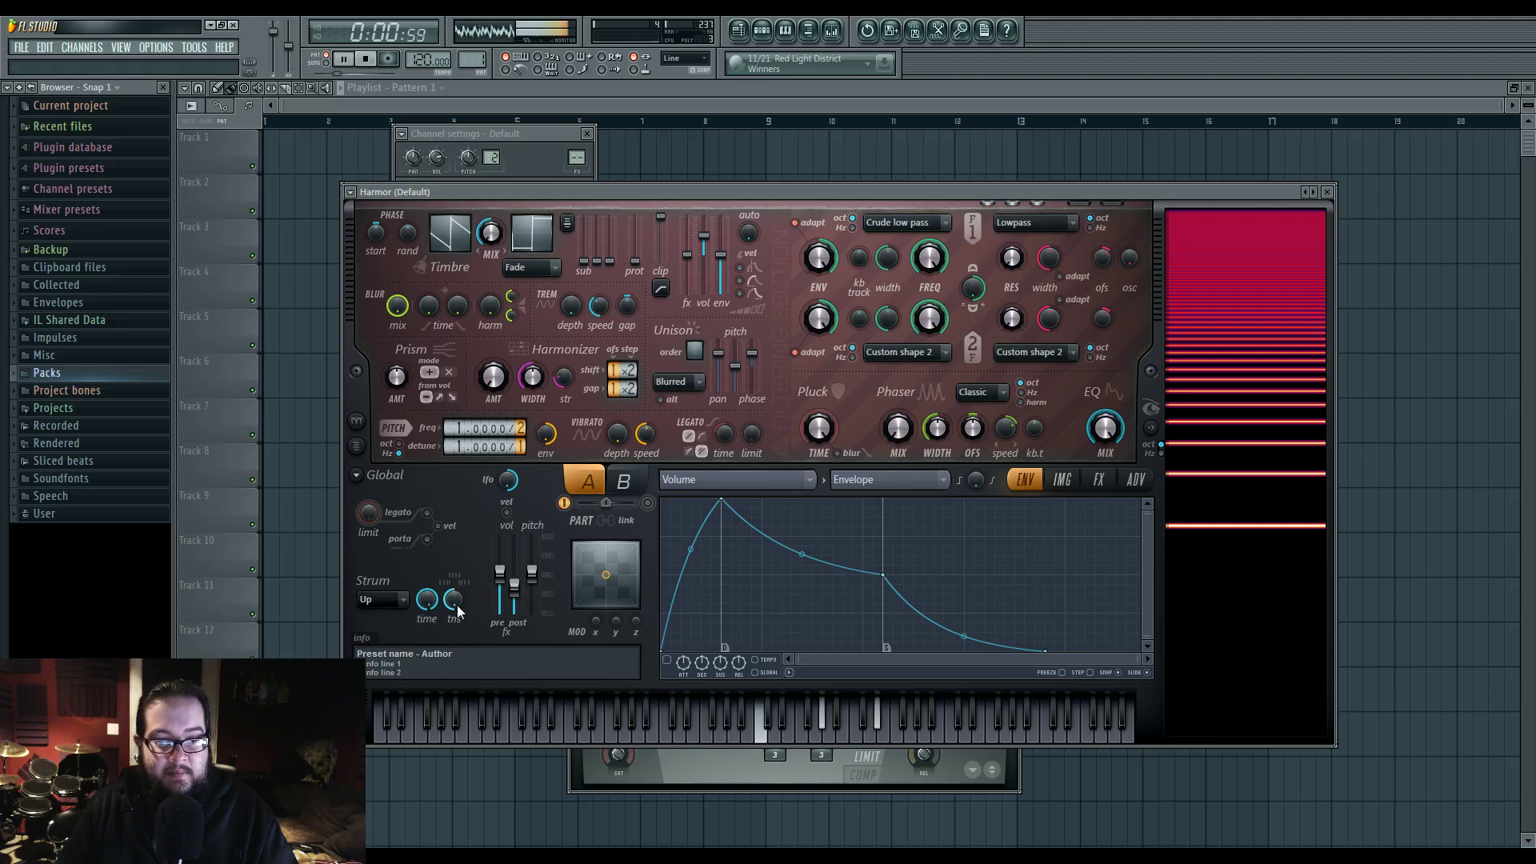
Audition the strum modes Down and Alt on the playing chord
{"action": "left_click", "coordinate": [383, 601]}
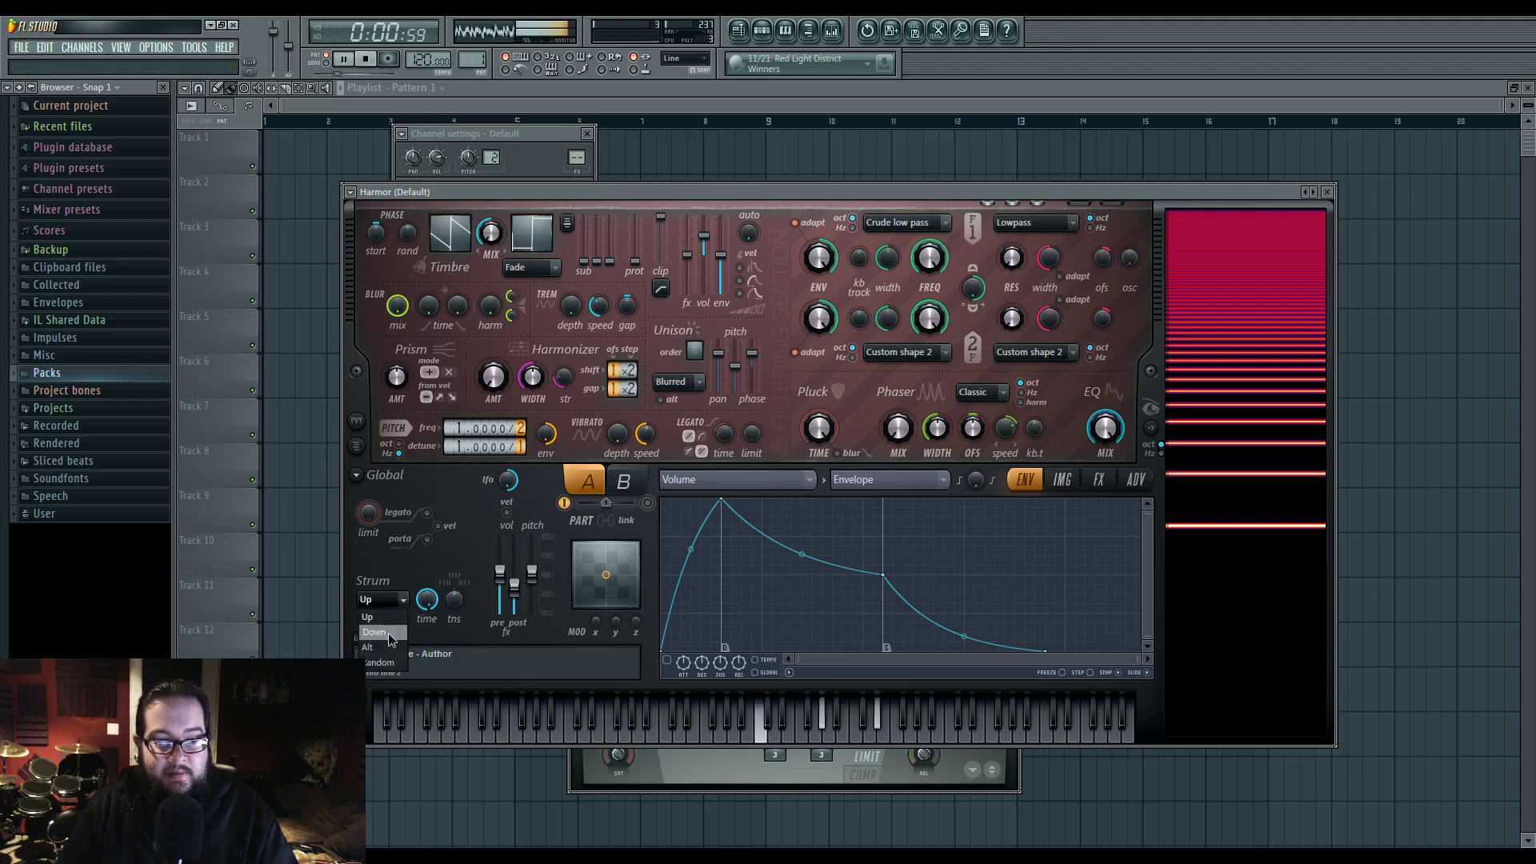
{"action": "left_click", "coordinate": [390, 632]}
{"action": "left_click", "coordinate": [398, 601]}
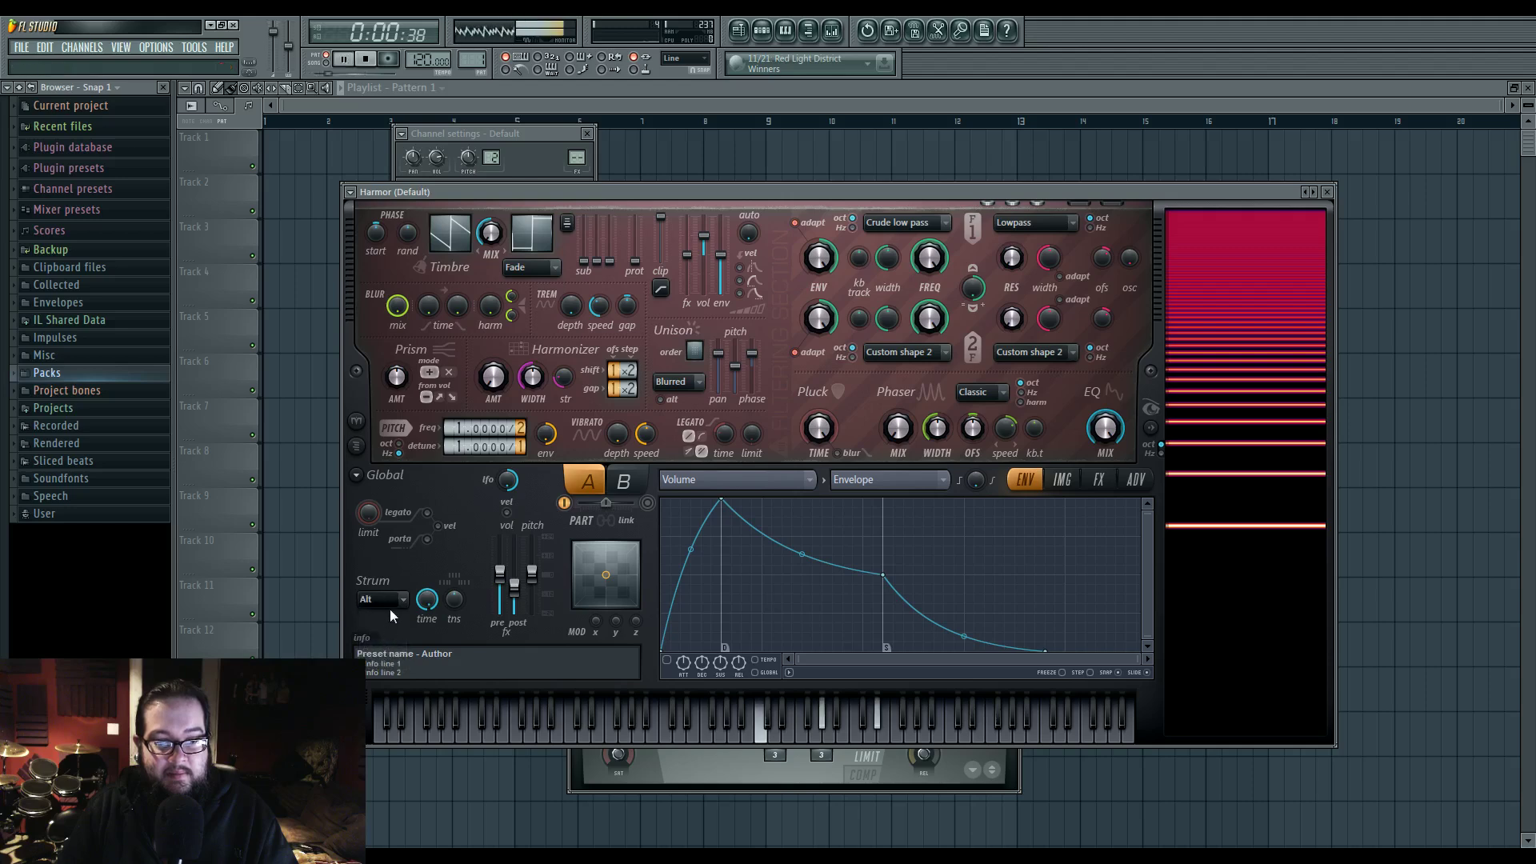
{"action": "key", "text": "space"}
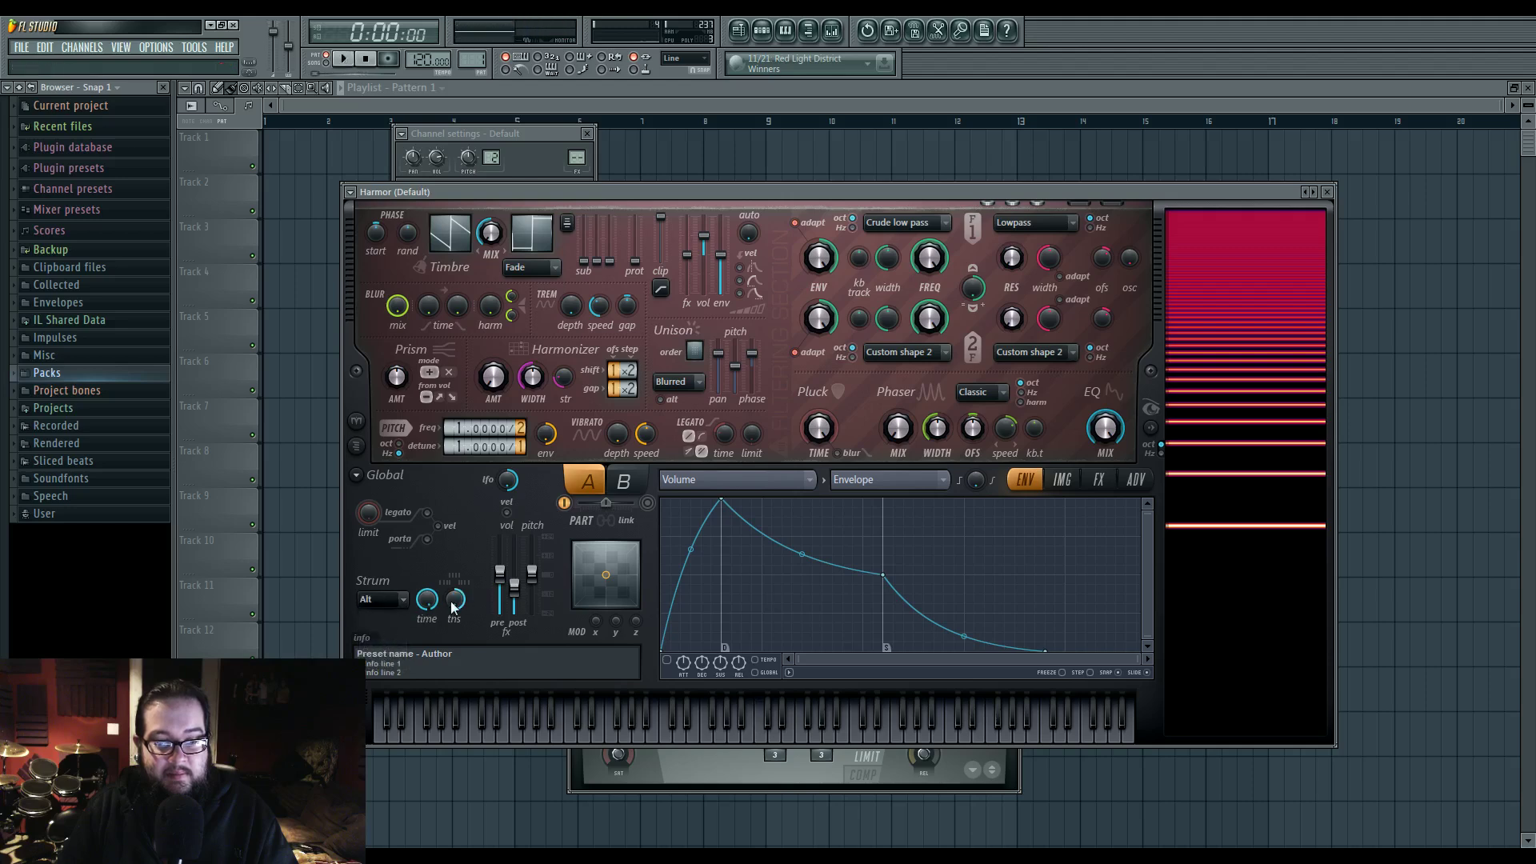
Reset the strum tension, set the strum mode to Random and audition the chord
{"action": "left_click_drag", "start_coordinate": [452, 607], "coordinate": [453, 609]}
{"action": "middle_click", "coordinate": [451, 609]}
{"action": "left_click", "coordinate": [400, 602]}
{"action": "left_click", "coordinate": [398, 662]}
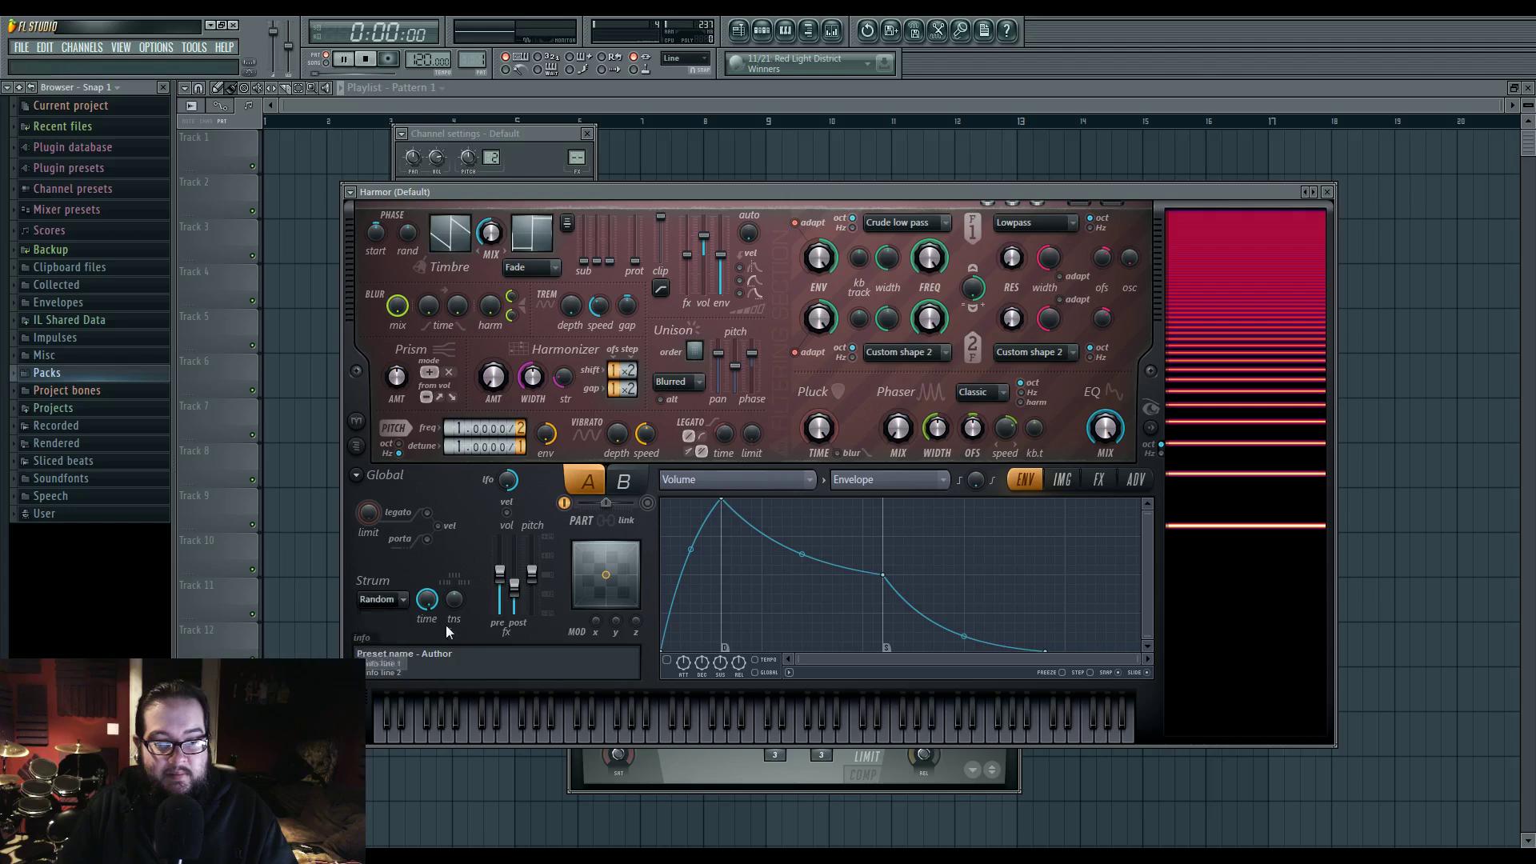
{"action": "key", "text": "space"}
{"action": "key", "text": "space"}
Keep the Random strum mode, set the strum time to 42% and test the strum tension
{"action": "left_click", "coordinate": [381, 599]}
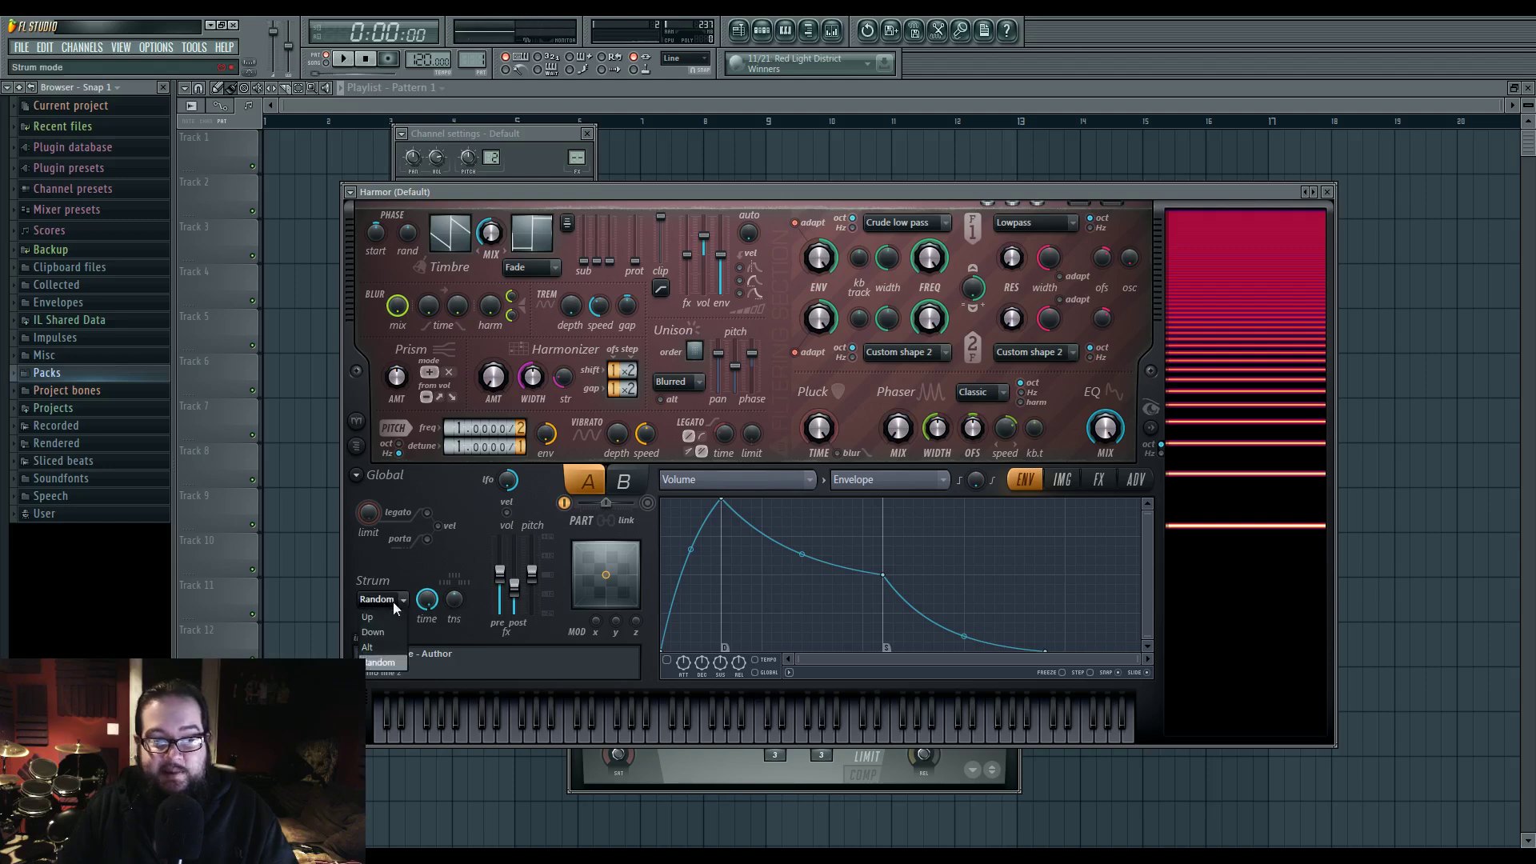
{"action": "left_click", "coordinate": [383, 664]}
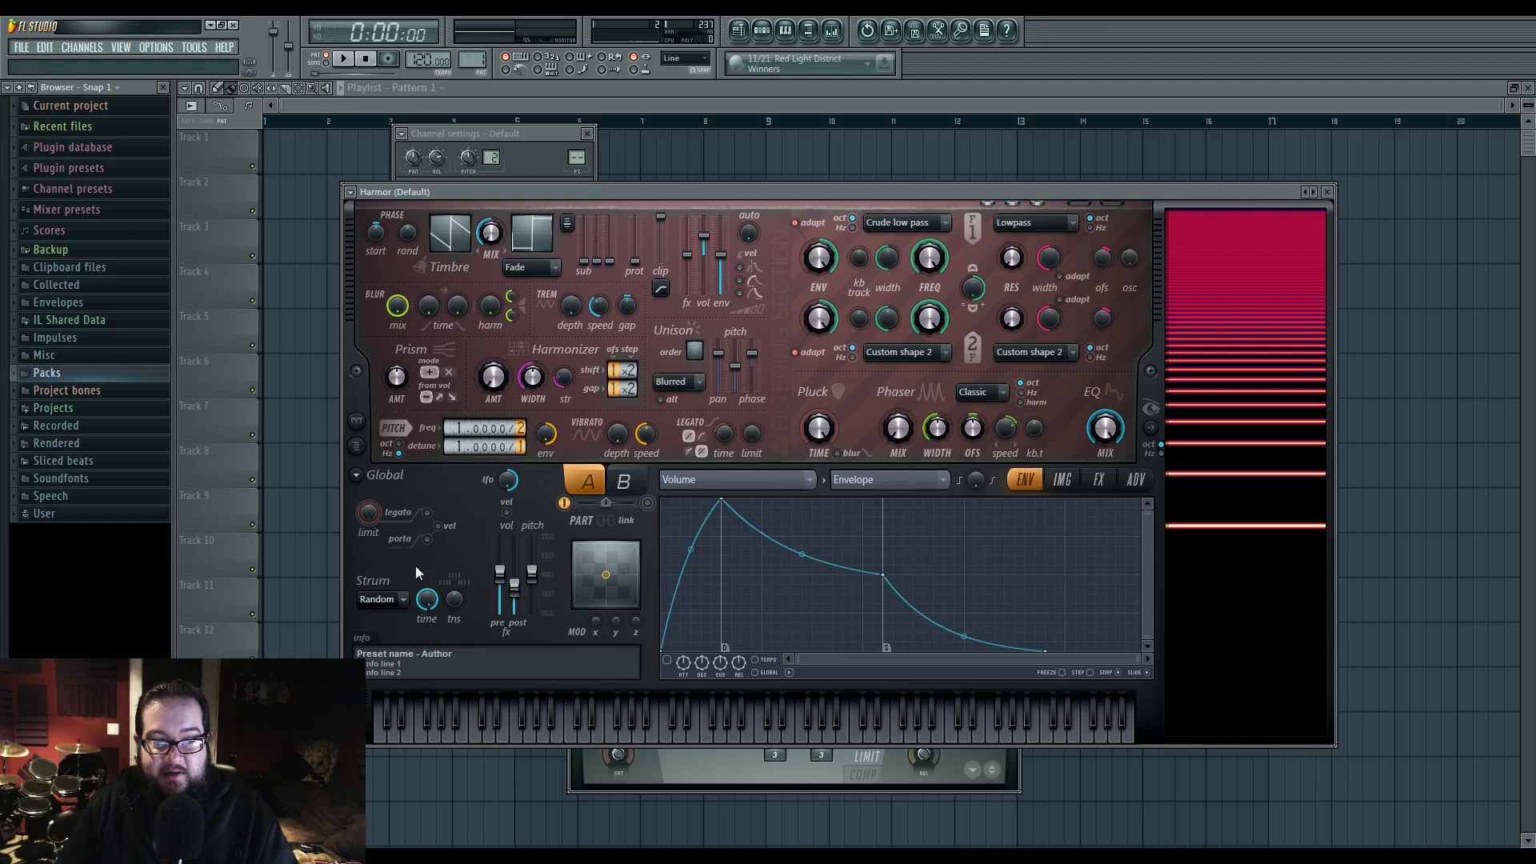
{"action": "left_click_drag", "start_coordinate": [432, 608], "coordinate": [432, 672]}
{"action": "left_click", "coordinate": [431, 605], "text": "alt"}
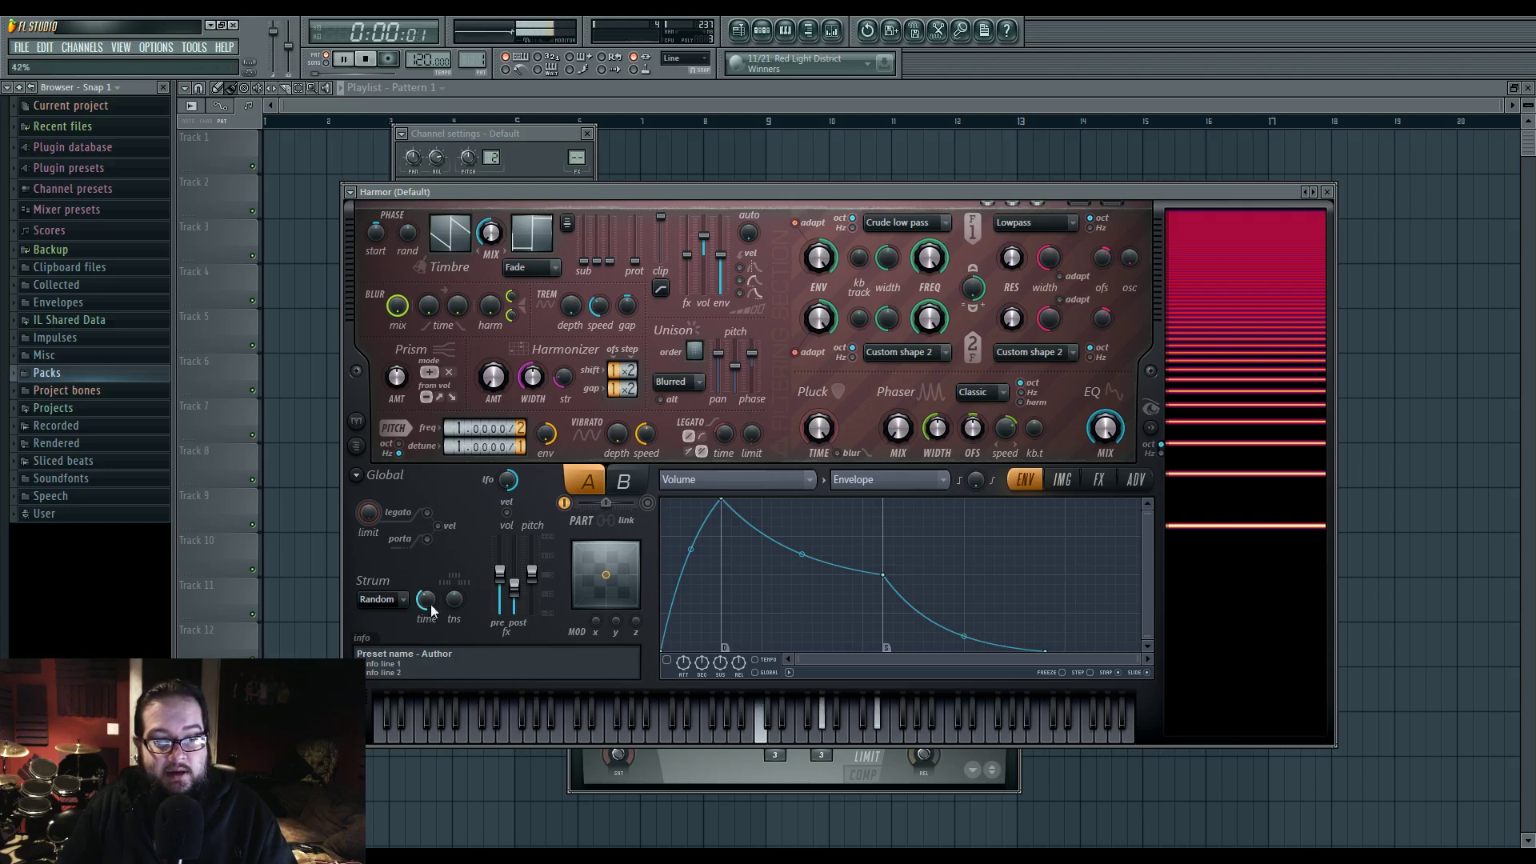
{"action": "key", "text": "space"}
{"action": "left_click_drag", "start_coordinate": [454, 606], "coordinate": [454, 613]}
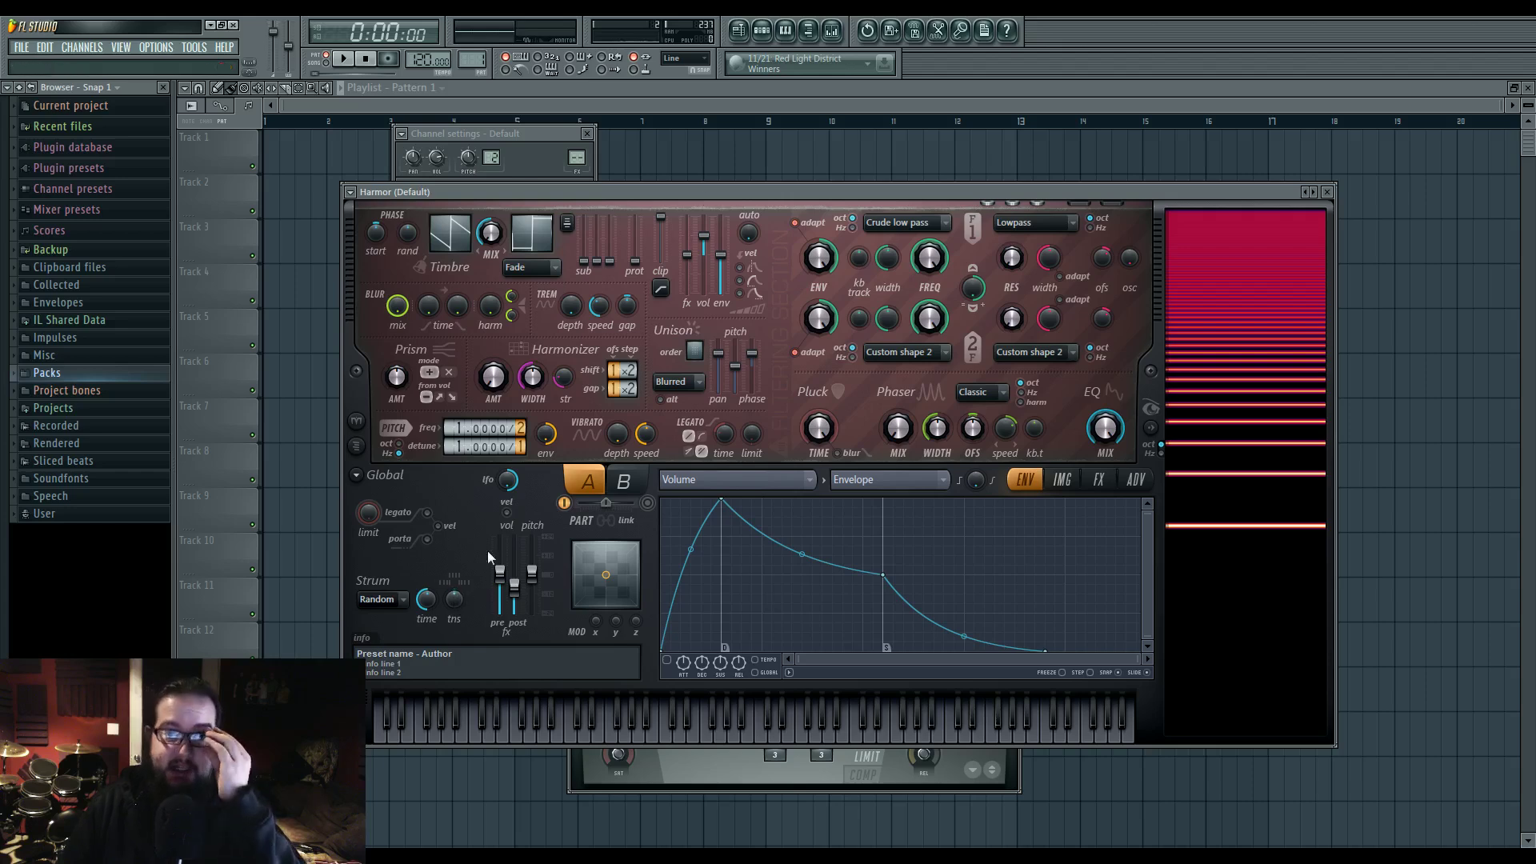
Open the Harmor channel's piano roll and add the notes A#7 and E8 above the chord
{"action": "key", "text": "F6"}
{"action": "left_click", "coordinate": [895, 274]}
{"action": "scroll", "coordinate": [480, 302], "scroll_direction": "up", "scroll_amount": 3}
{"action": "left_click", "coordinate": [245, 295]}
{"action": "scroll", "coordinate": [336, 275], "scroll_direction": "up", "scroll_amount": 2}
{"action": "left_click", "coordinate": [336, 278]}
Move the chord's two highest notes to A7 and D#8, playing the chord between changes
{"action": "key", "text": "space"}
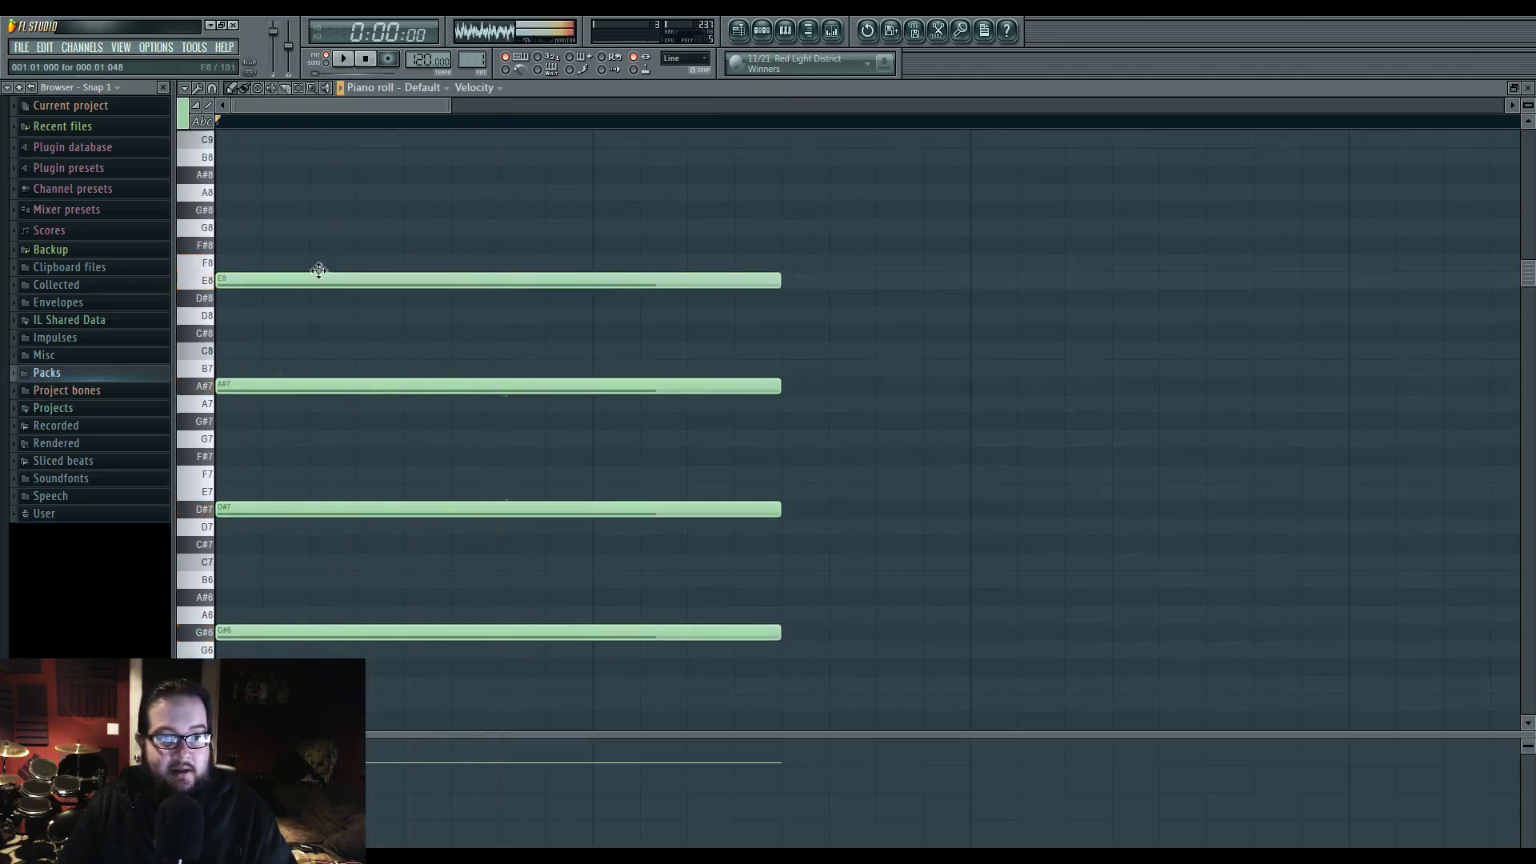
{"action": "left_click_drag", "start_coordinate": [319, 280], "coordinate": [319, 263]}
{"action": "key", "text": "space"}
{"action": "left_click_drag", "start_coordinate": [276, 386], "coordinate": [269, 403]}
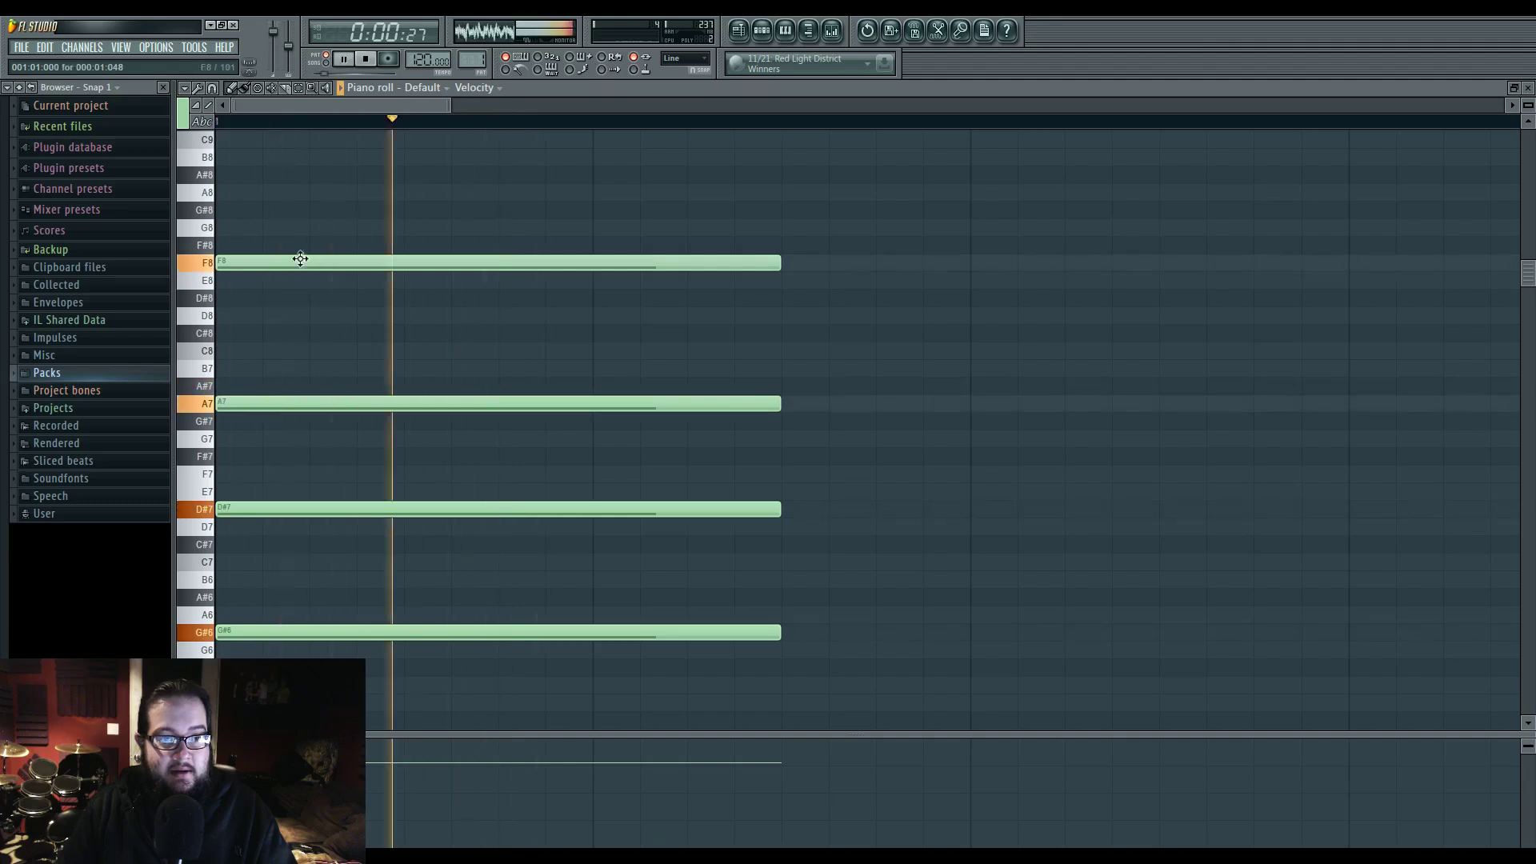
{"action": "left_click_drag", "start_coordinate": [298, 263], "coordinate": [299, 280]}
{"action": "left_click_drag", "start_coordinate": [406, 281], "coordinate": [406, 298]}
{"action": "key", "text": "space"}
{"action": "key", "text": "space"}
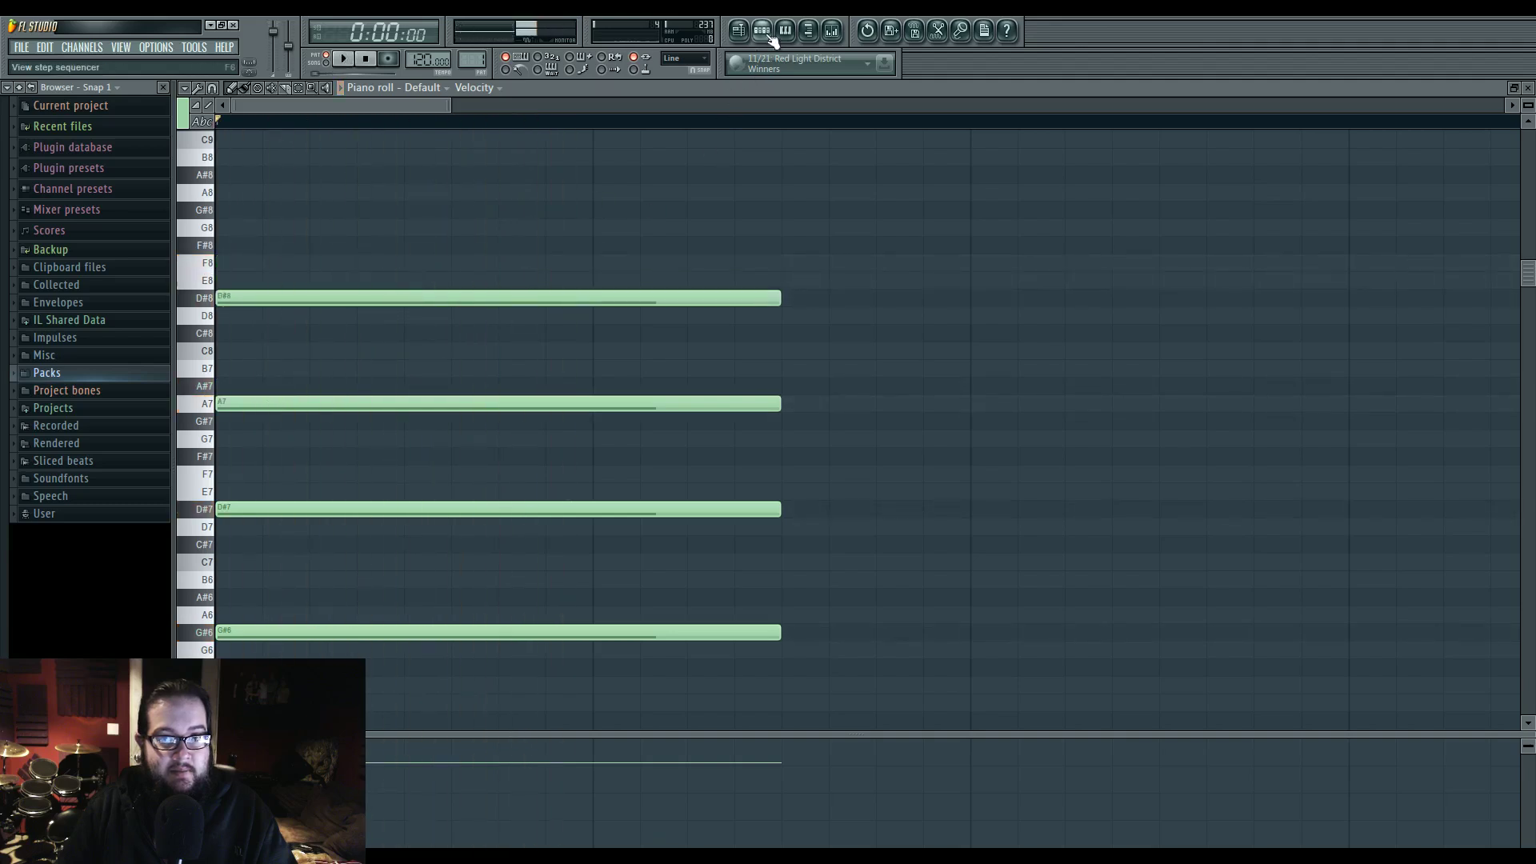
Lower the chord's two highest notes to C8 and G#7 while auditioning the harmony
{"action": "left_click", "coordinate": [765, 33]}
{"action": "key", "text": "space"}
{"action": "key", "text": "space"}
{"action": "left_click_drag", "start_coordinate": [530, 298], "coordinate": [514, 334]}
{"action": "key", "text": "space"}
{"action": "key", "text": "space"}
{"action": "left_click_drag", "start_coordinate": [617, 328], "coordinate": [617, 346]}
{"action": "key", "text": "space"}
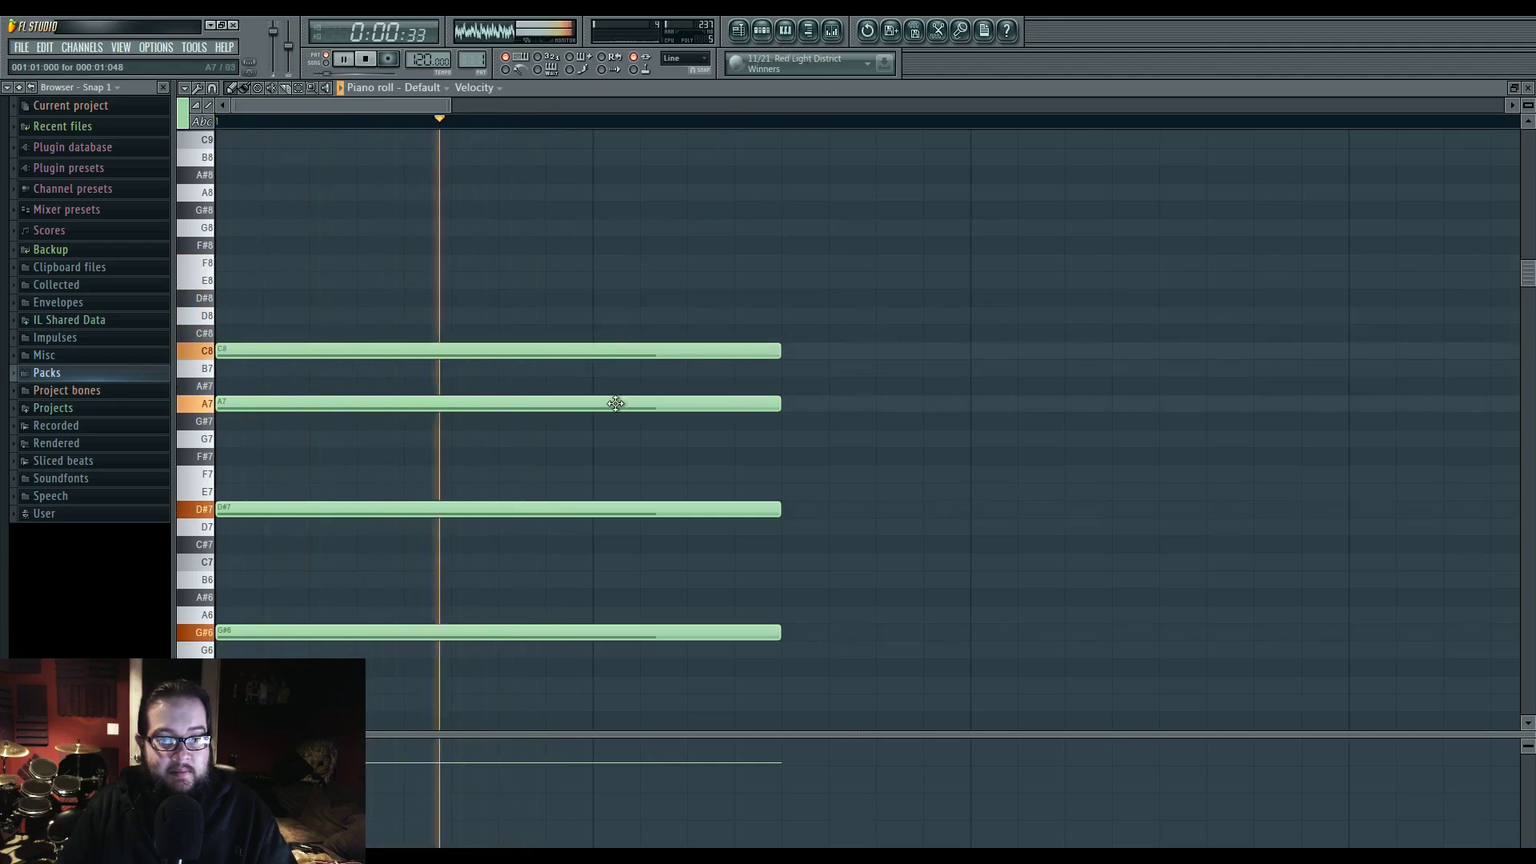
{"action": "left_click_drag", "start_coordinate": [616, 404], "coordinate": [612, 421]}
Reopen the Harmor window and audition the extended chord while adjusting the strum tension
{"action": "left_click", "coordinate": [760, 56]}
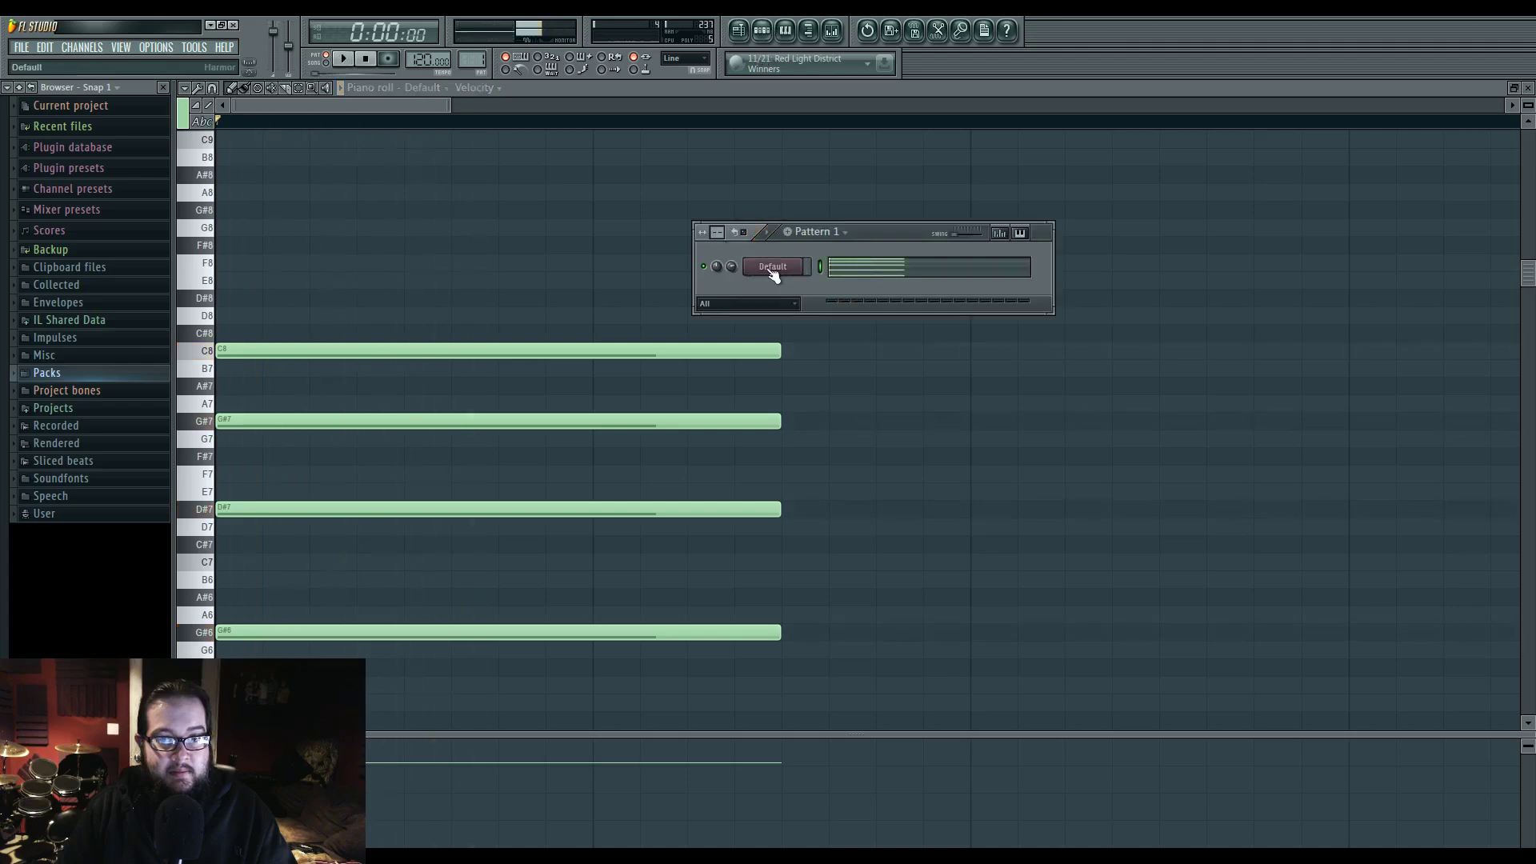
{"action": "key", "text": "space"}
{"action": "key", "text": "space"}
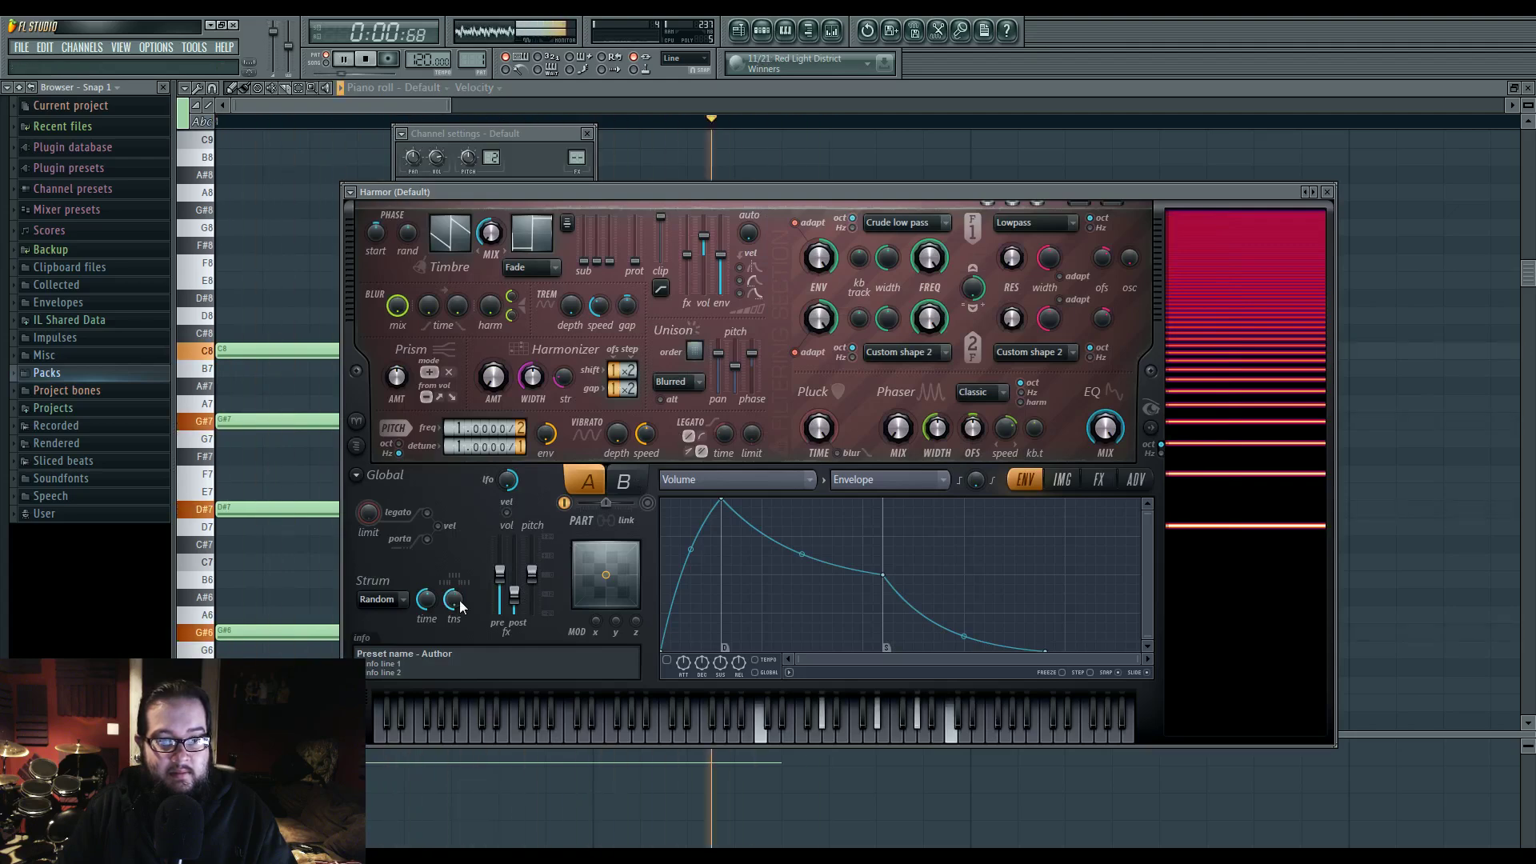
Set Harmor's strum time to about 12% while replaying the chord in Random strum mode
{"action": "key", "text": "space"}
{"action": "key", "text": "space"}
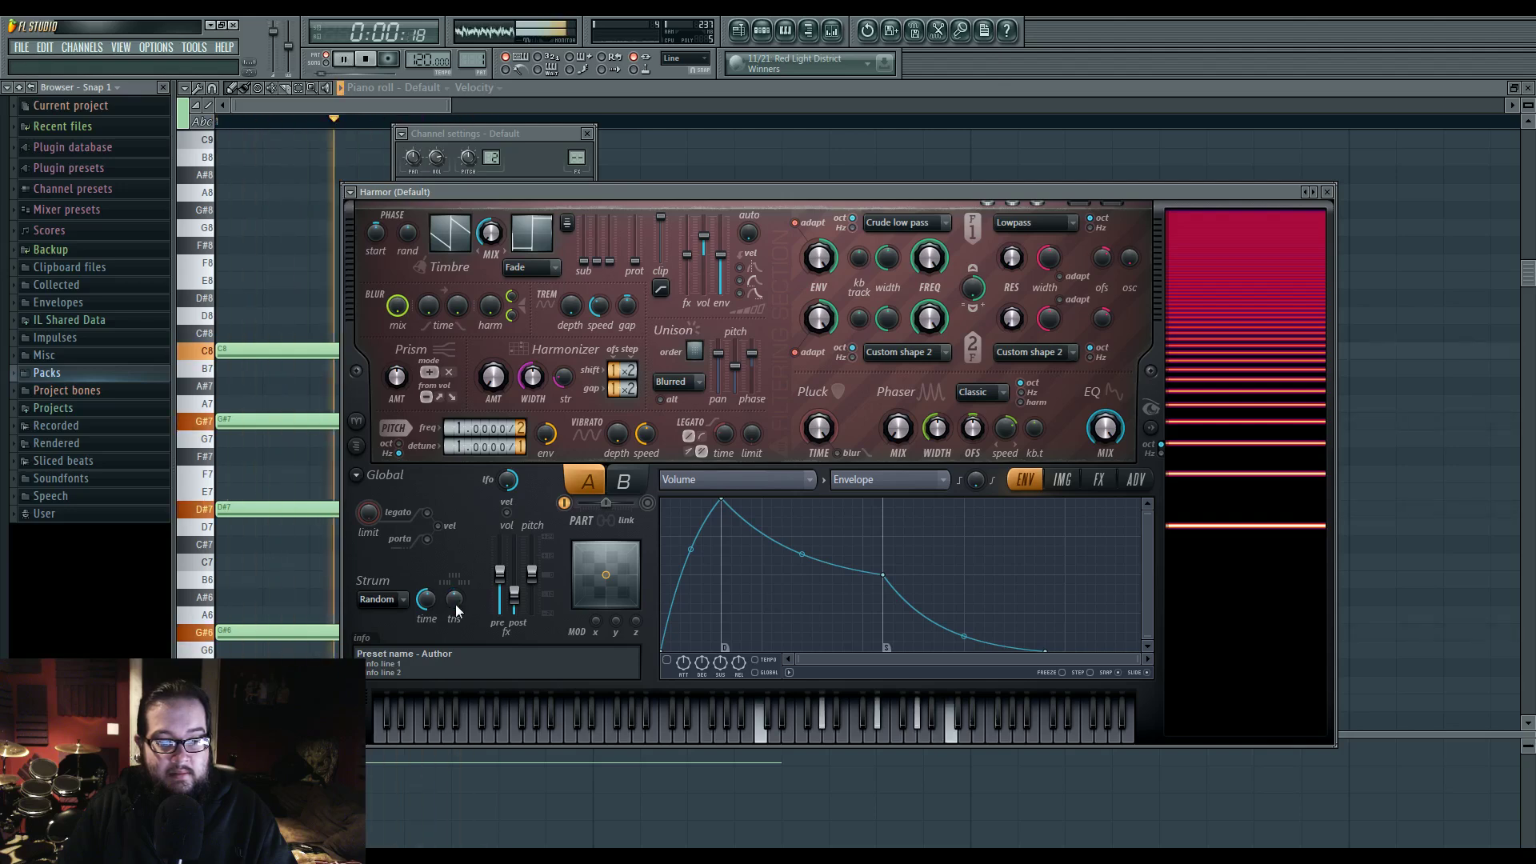
{"action": "key", "text": "space"}
{"action": "left_click_drag", "start_coordinate": [432, 606], "coordinate": [432, 656]}
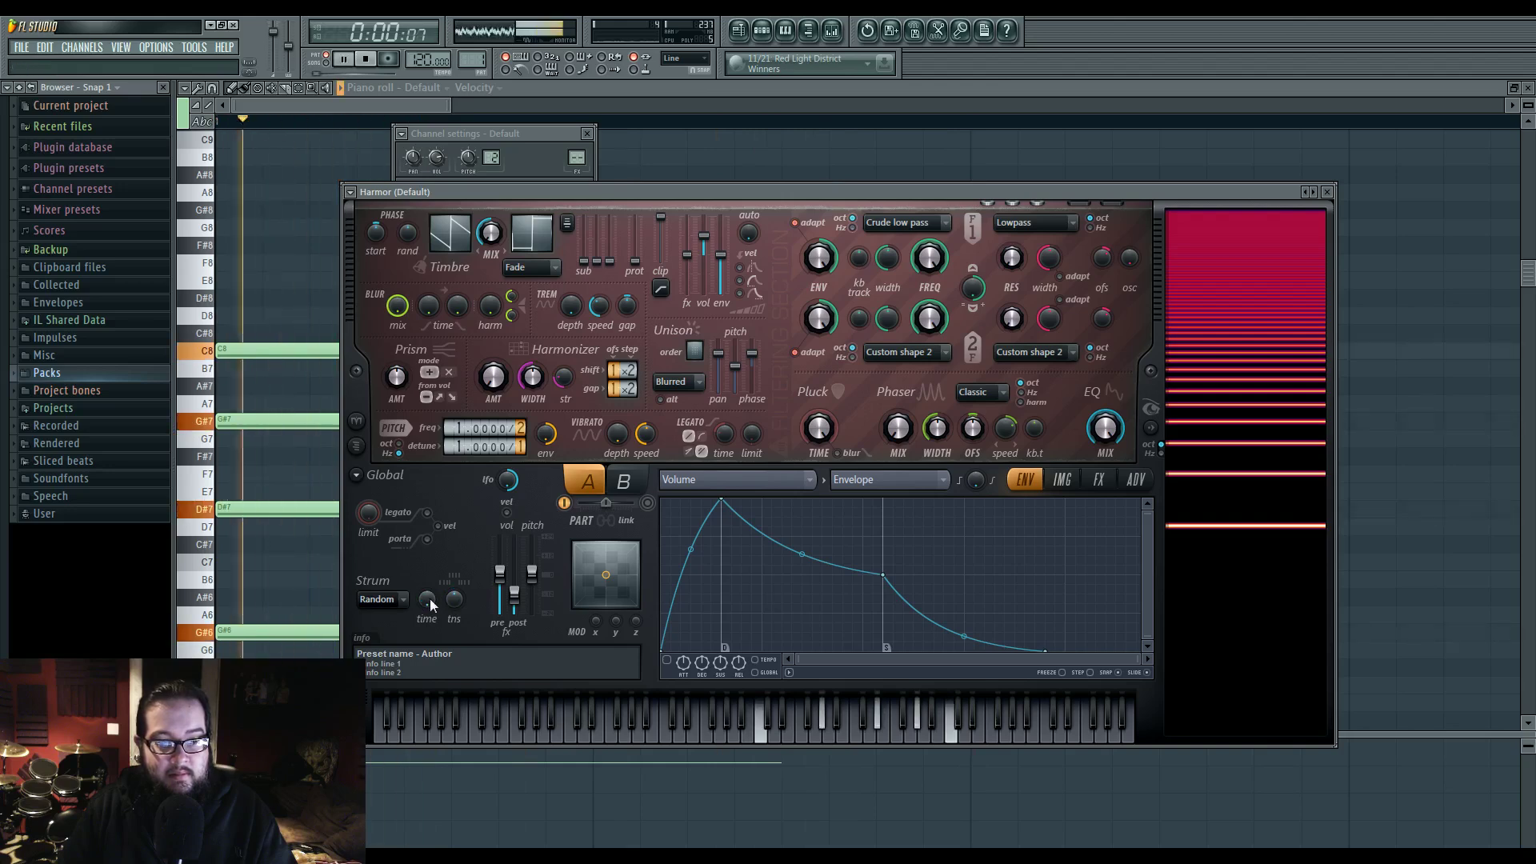
{"action": "left_click_drag", "start_coordinate": [429, 598], "coordinate": [430, 608]}
{"action": "key", "text": "space"}
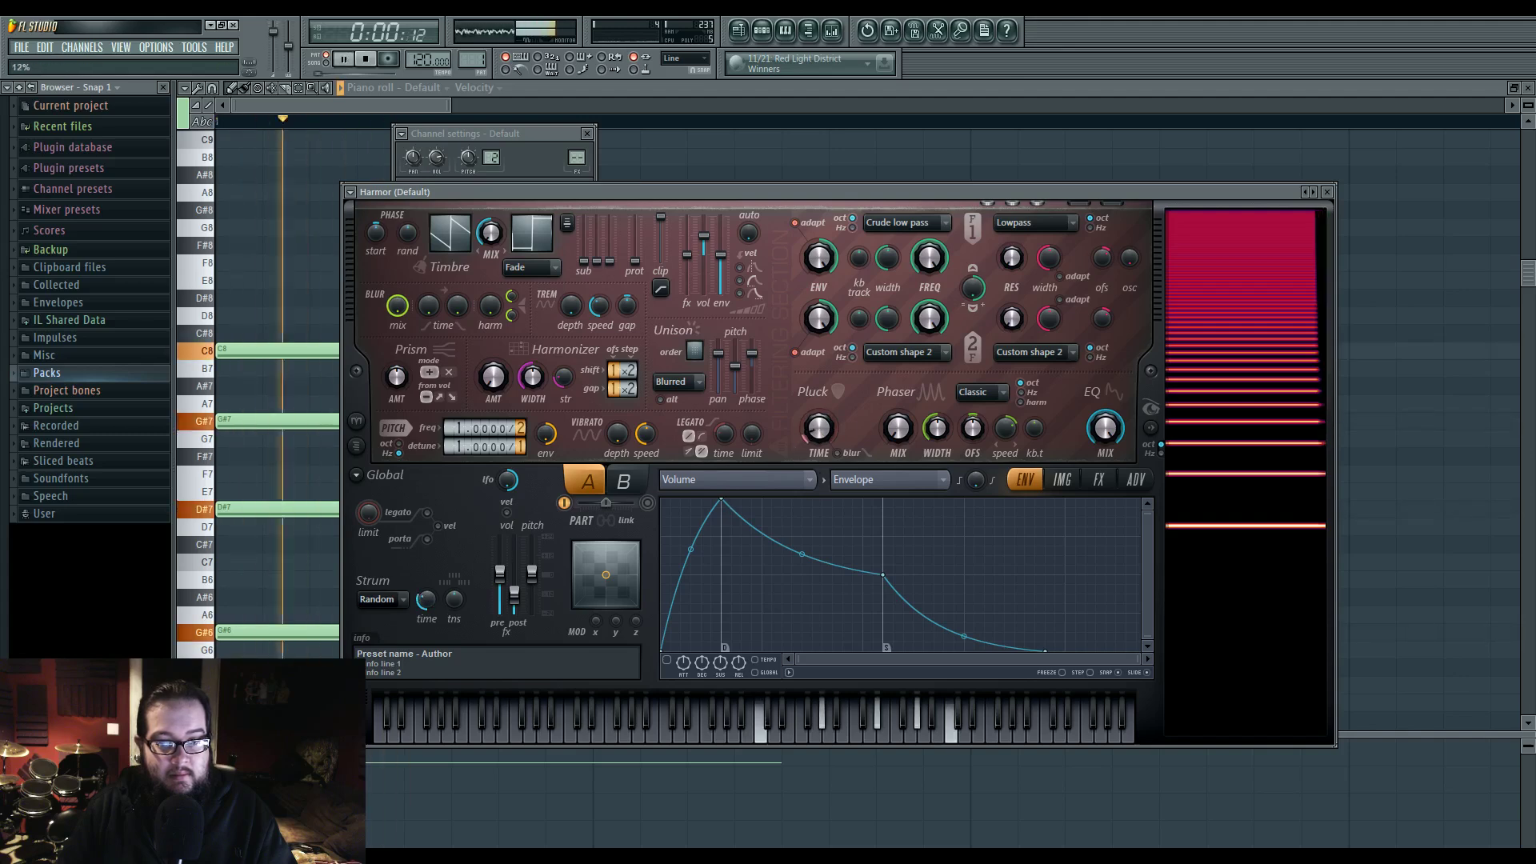
{"action": "key", "text": "space"}
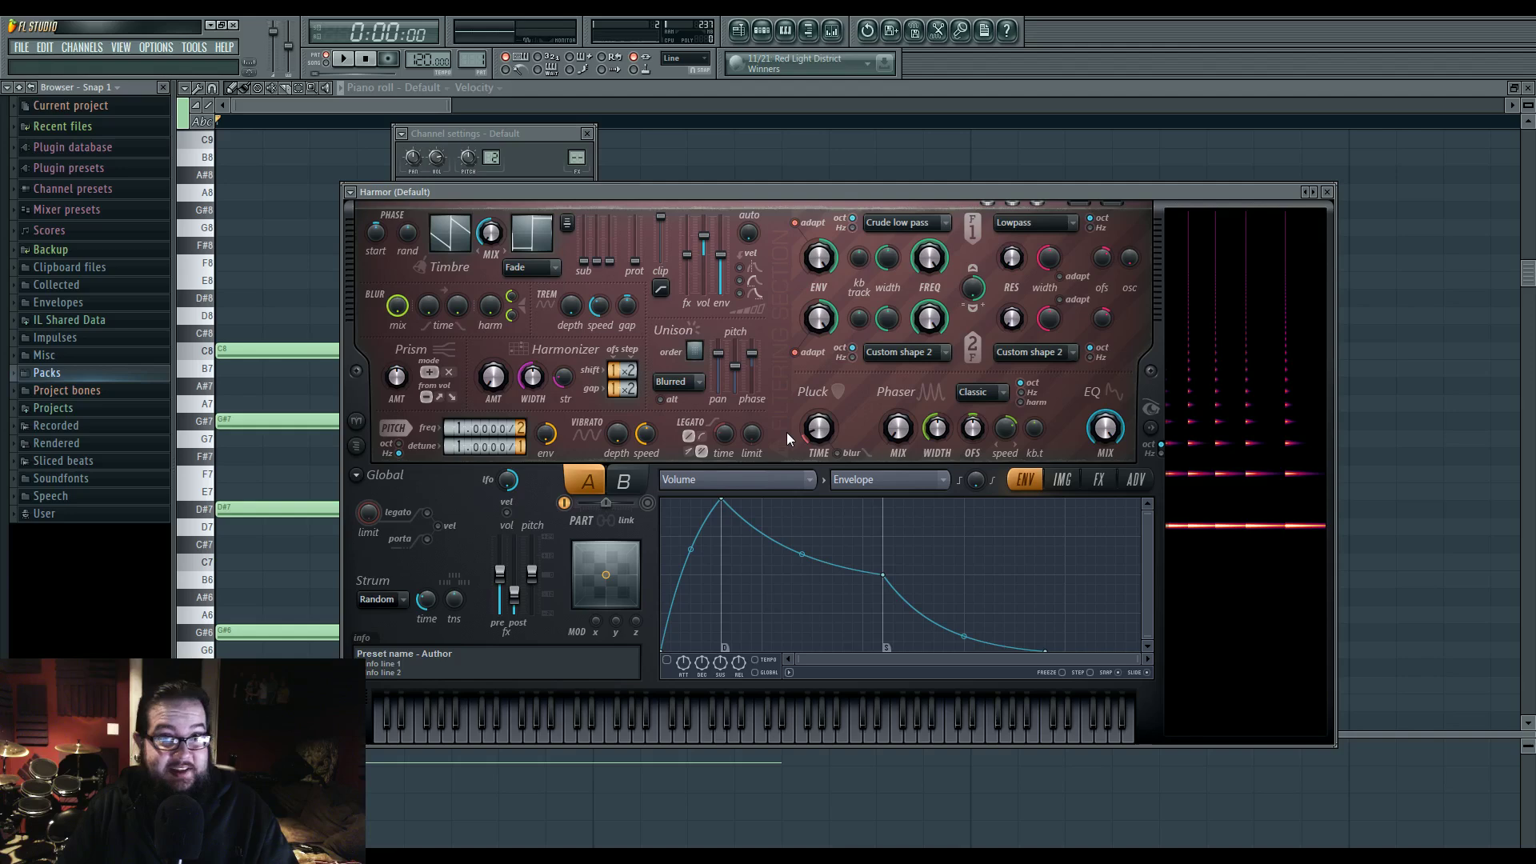
Open the piano roll's Strum tool to preview its effect on the chord, and close it without accepting
{"action": "left_click_drag", "start_coordinate": [760, 192], "coordinate": [746, 145]}
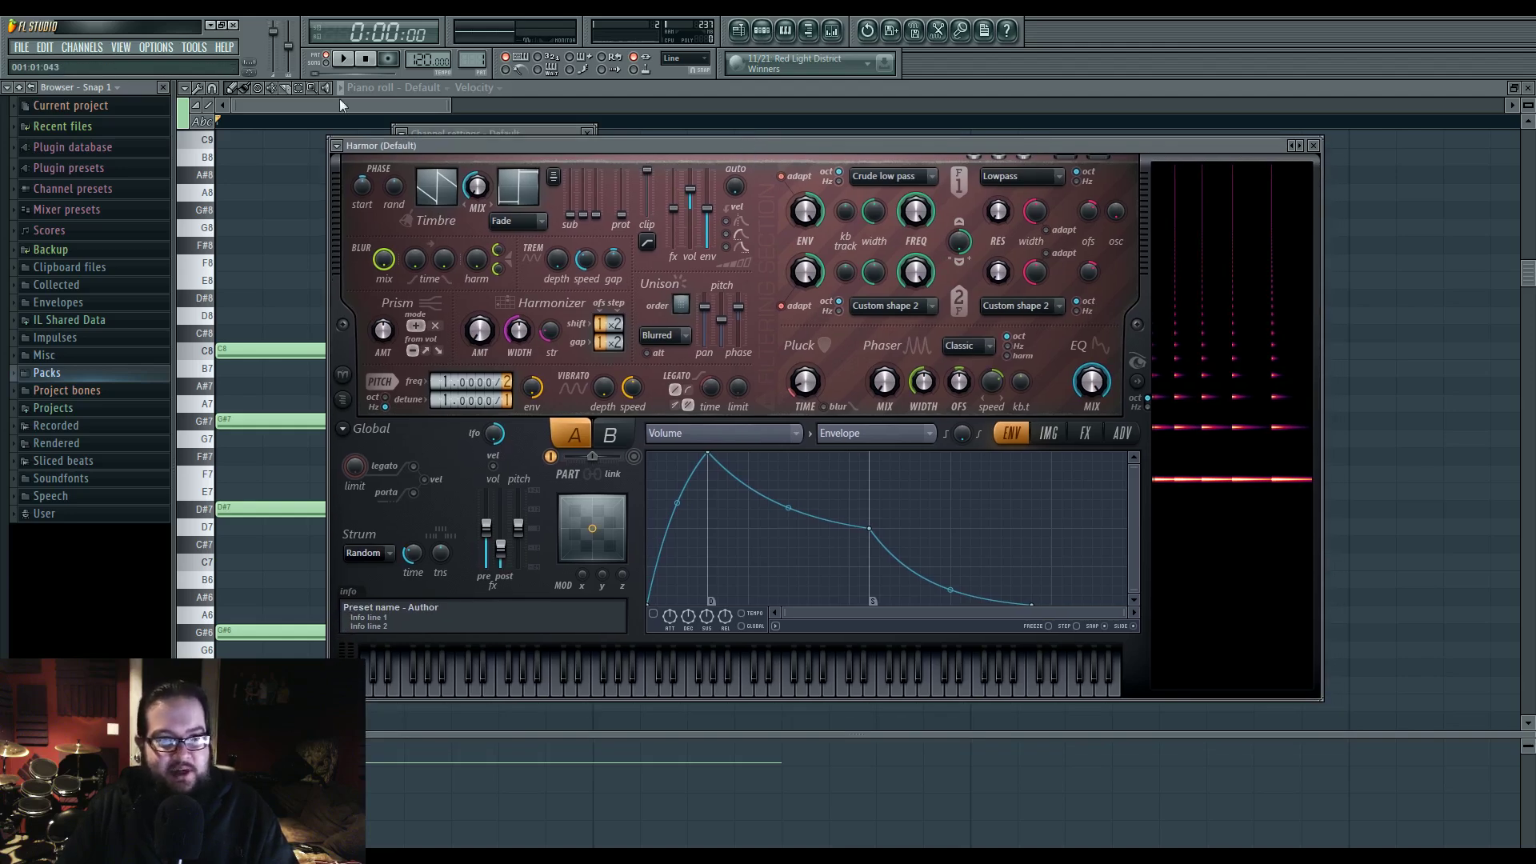
{"action": "left_click", "coordinate": [285, 99]}
{"action": "left_click", "coordinate": [185, 88]}
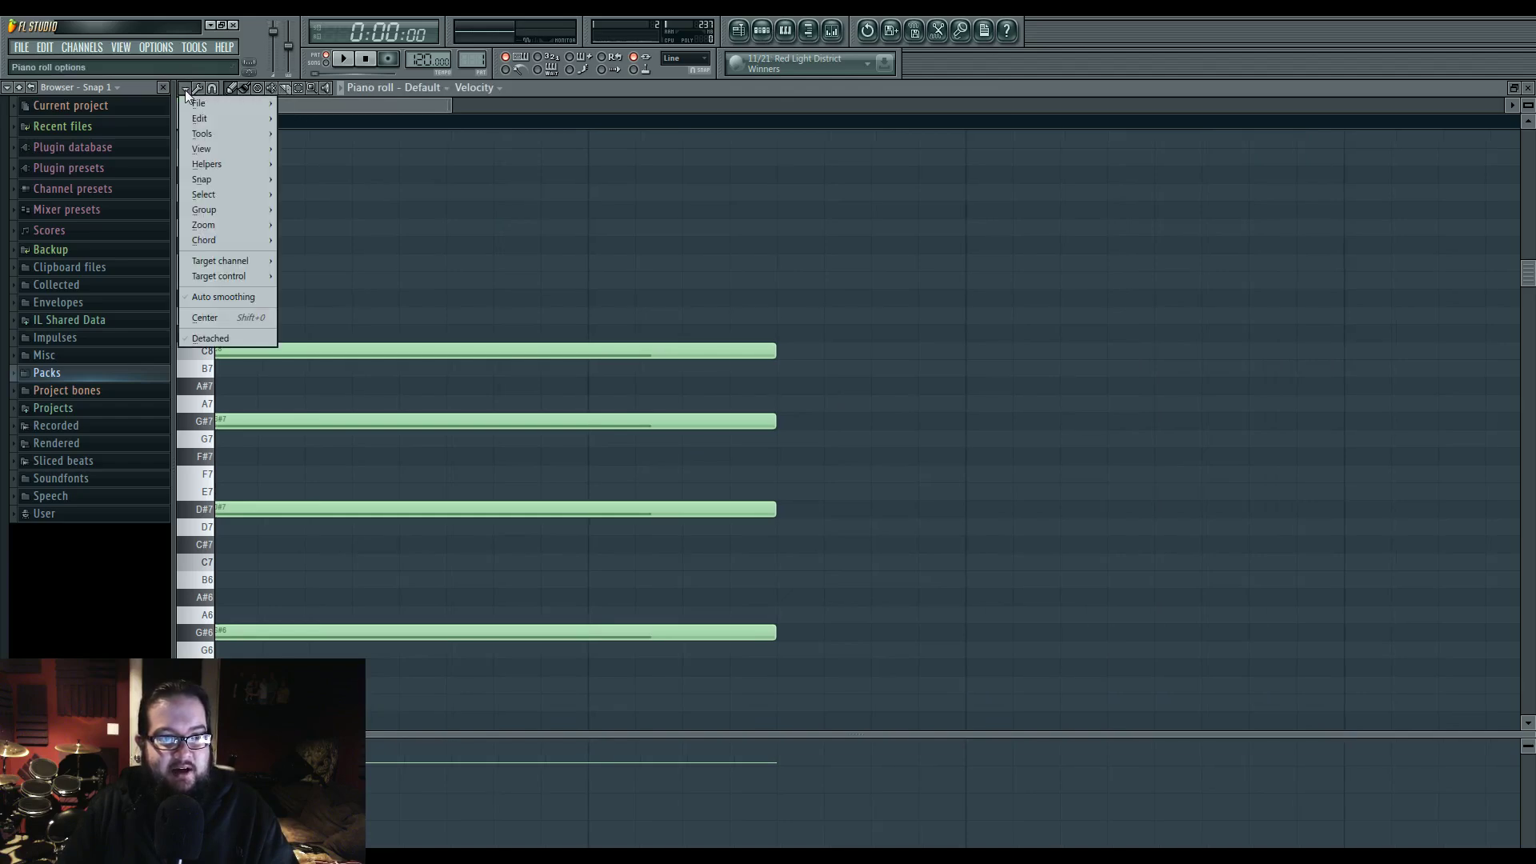
{"action": "left_click", "coordinate": [194, 87]}
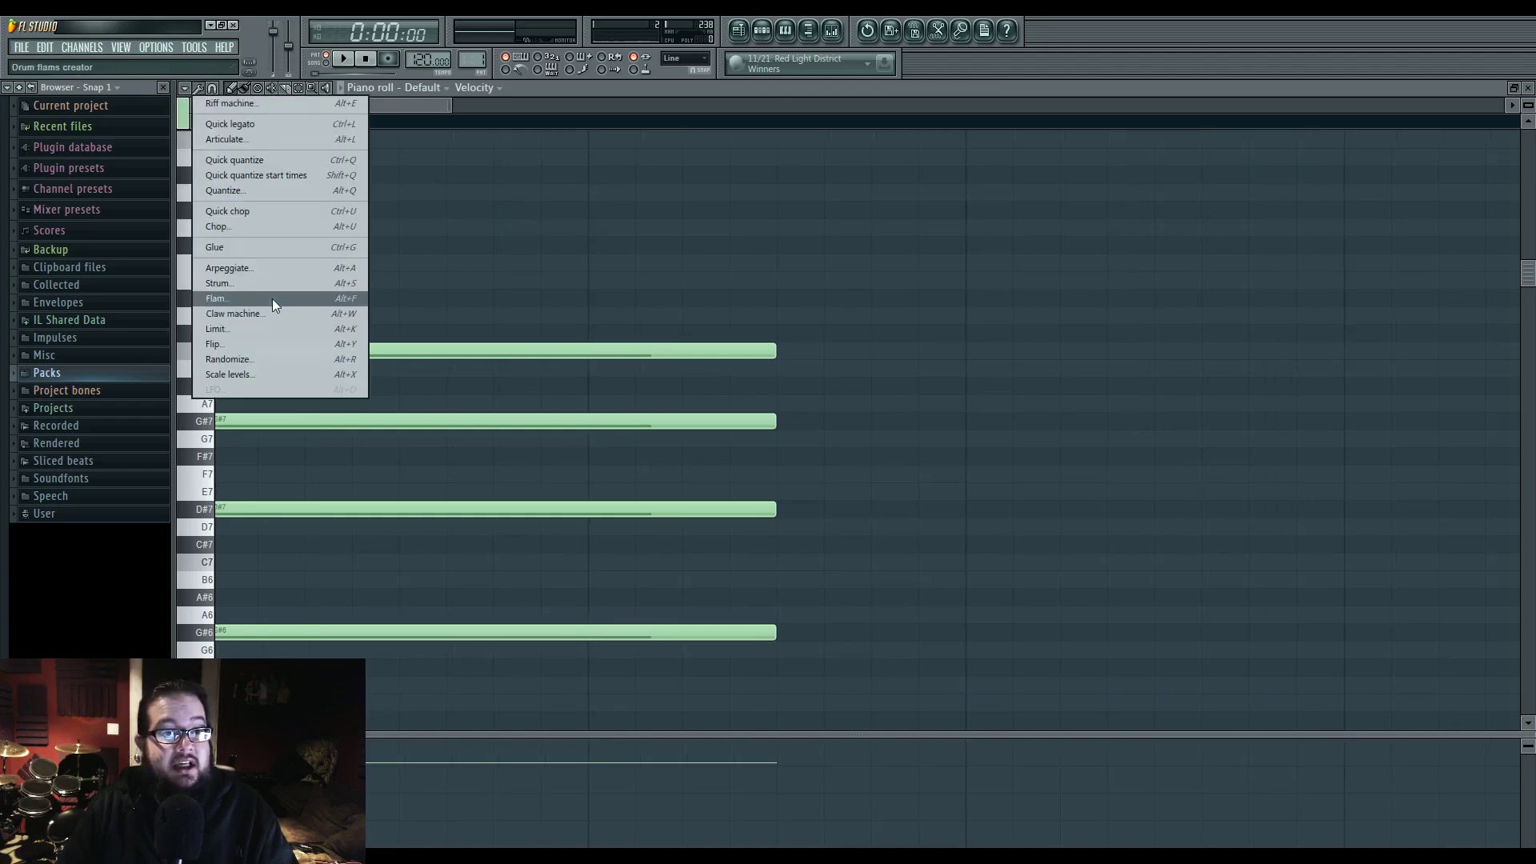
{"action": "left_click", "coordinate": [240, 284]}
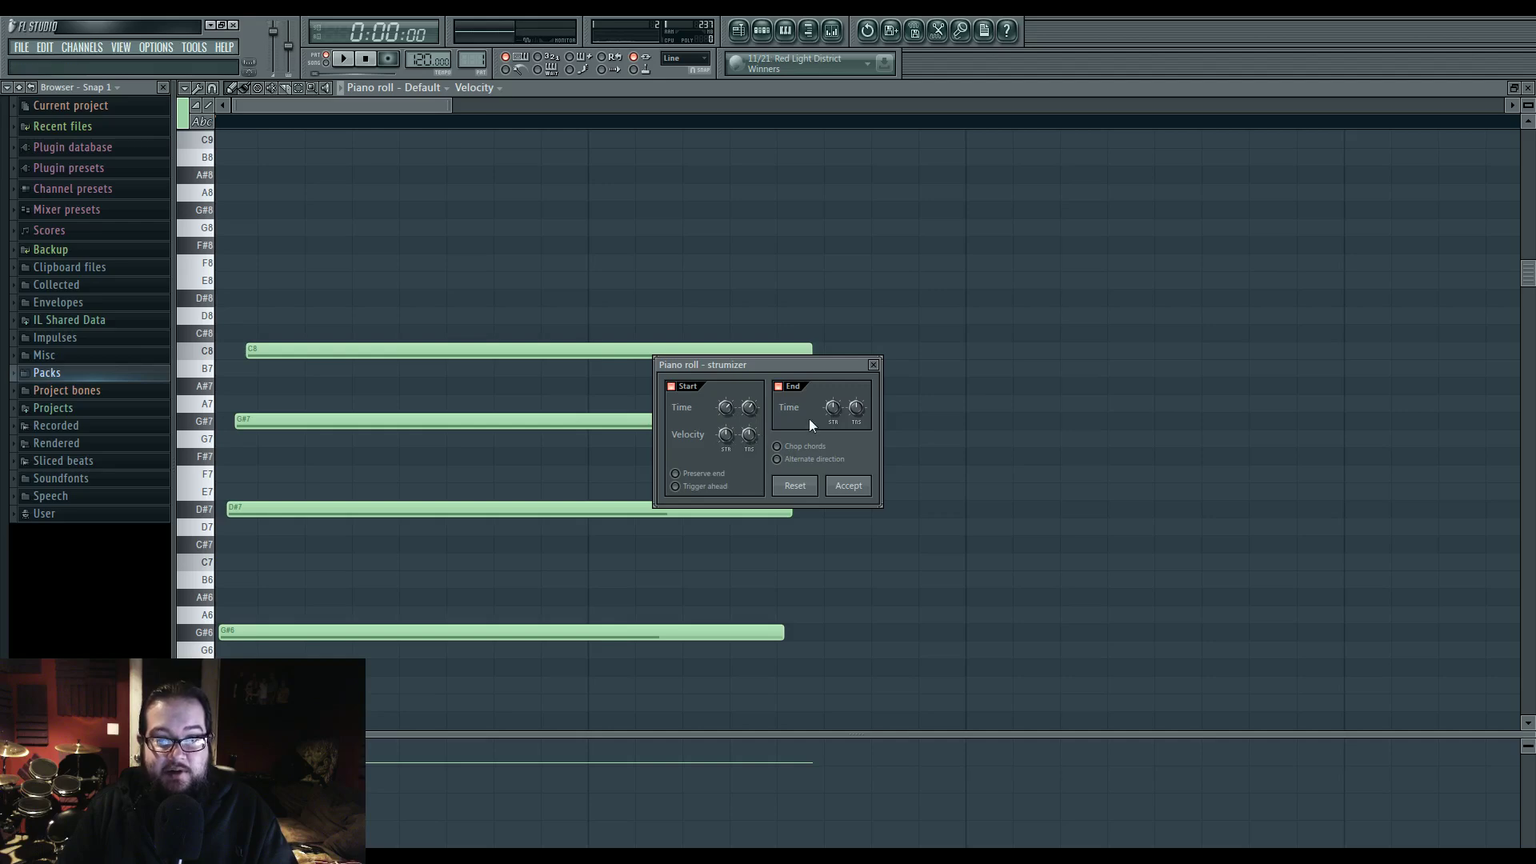
{"action": "left_click", "coordinate": [873, 365]}
Reopen the Harmor window from the Default channel and reposition it over the piano roll
{"action": "left_click", "coordinate": [764, 30]}
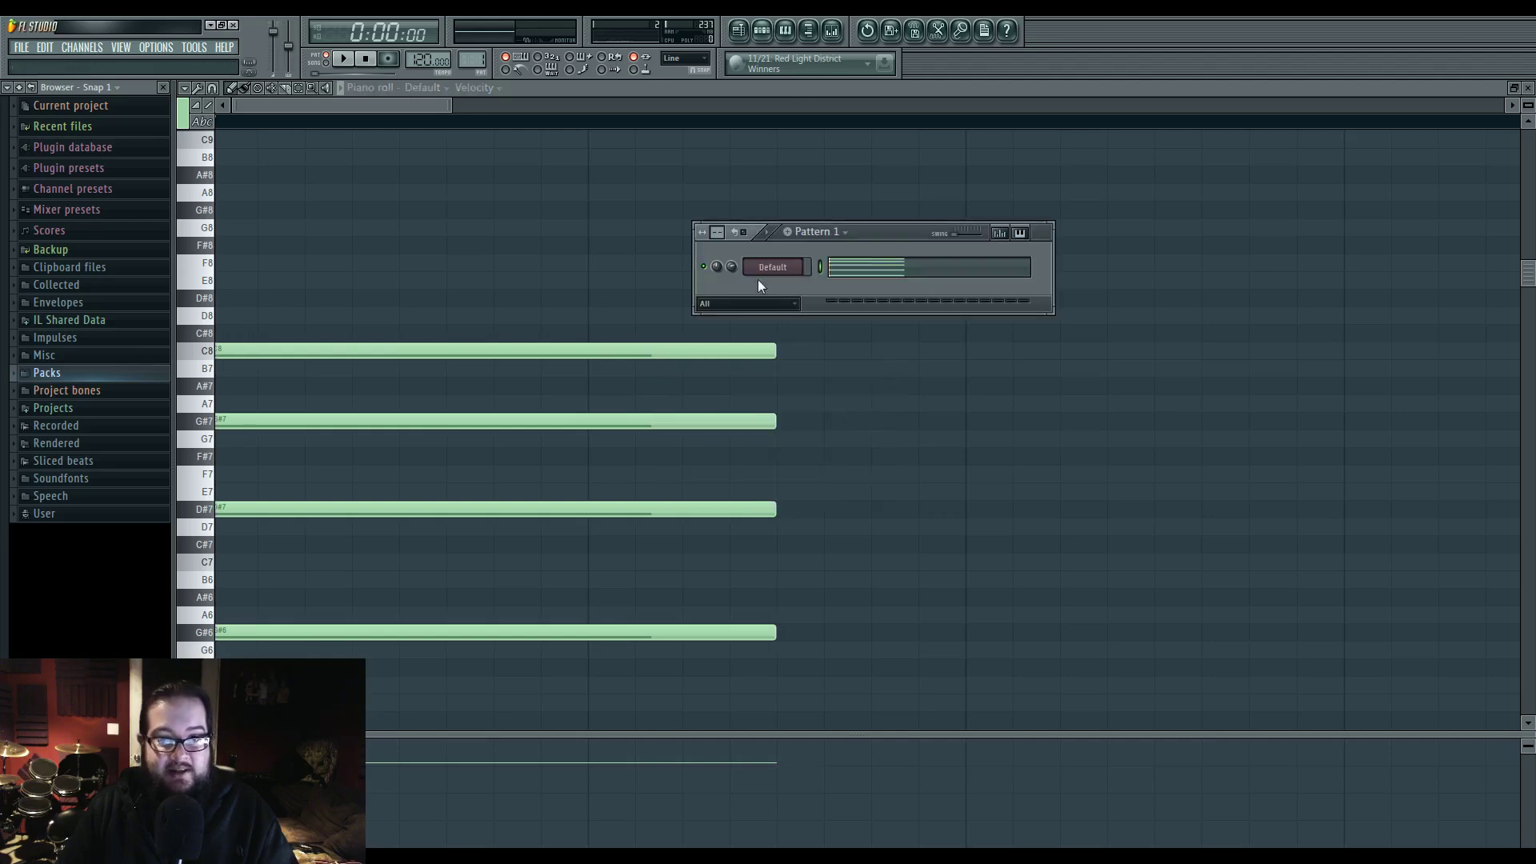
{"action": "left_click", "coordinate": [758, 270]}
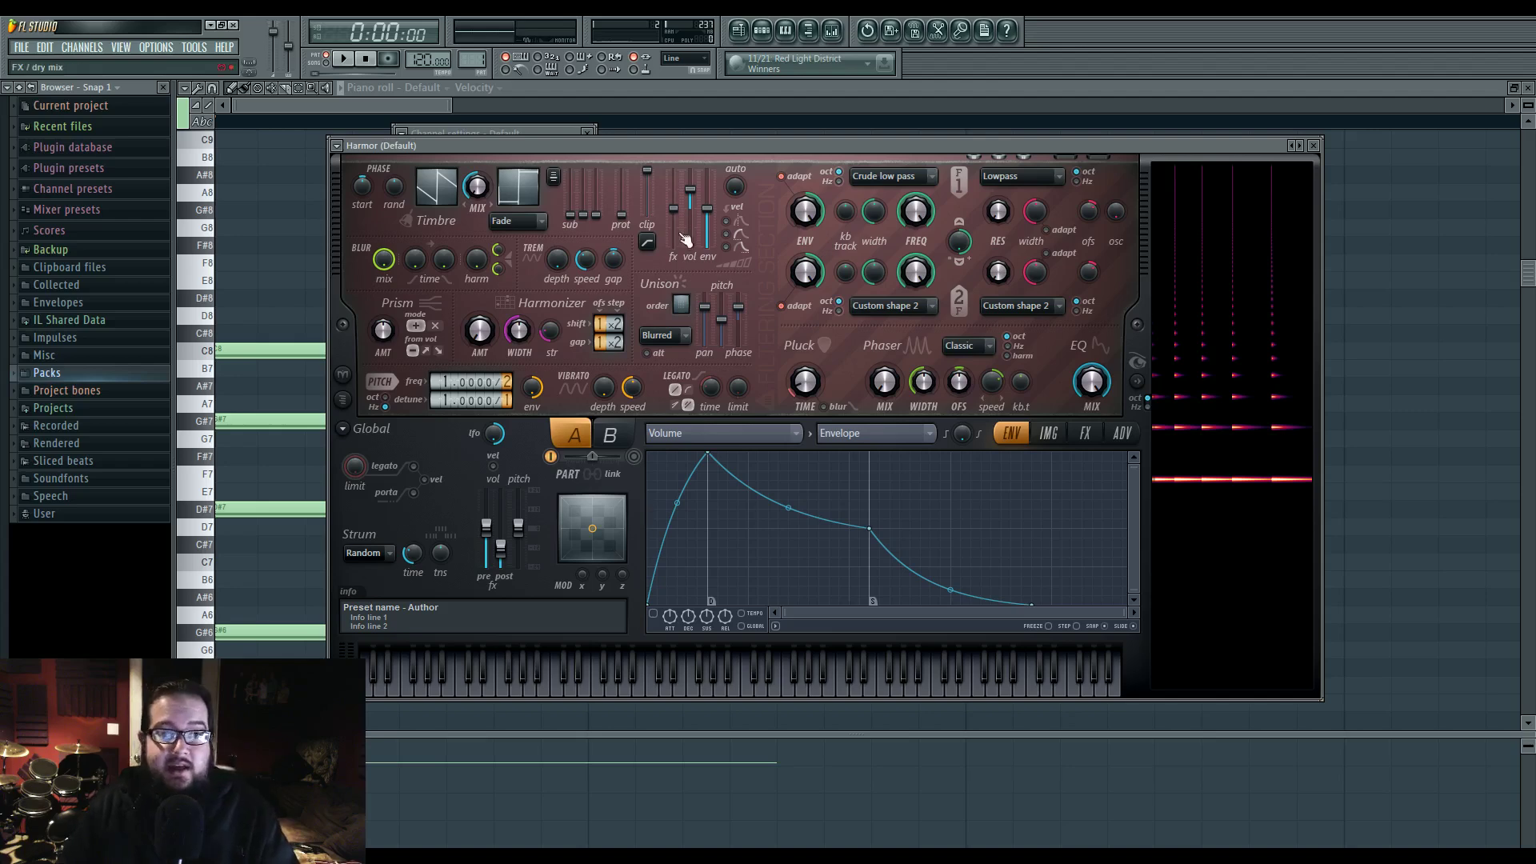
{"action": "mouse_move", "coordinate": [697, 143]}
{"action": "left_mouse_down"}
{"action": "mouse_move", "coordinate": [731, 170]}
{"action": "mouse_move", "coordinate": [723, 149]}
{"action": "mouse_move", "coordinate": [717, 165]}
{"action": "left_mouse_up"}
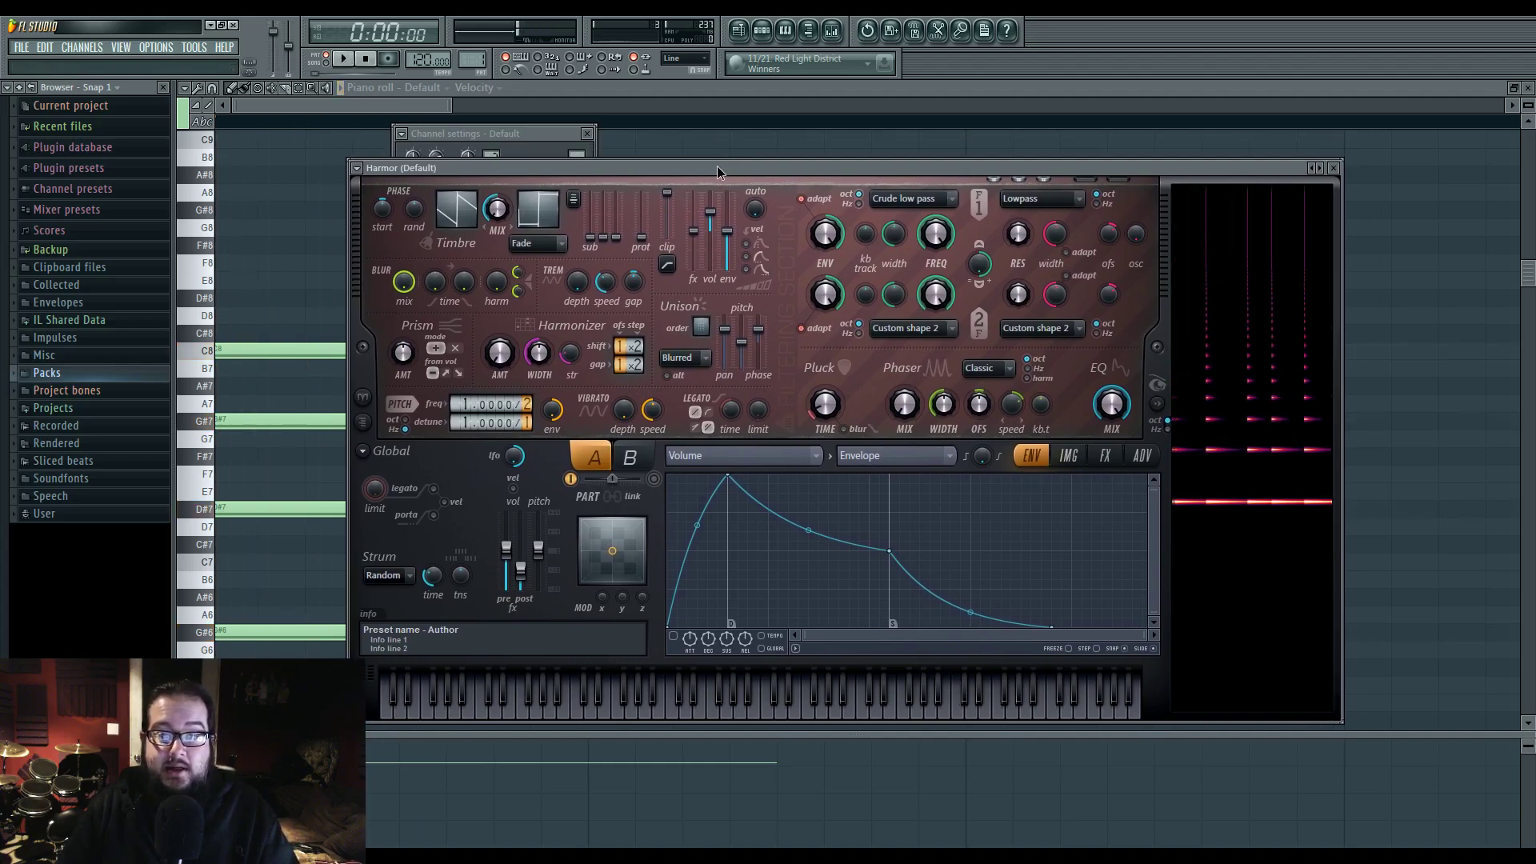